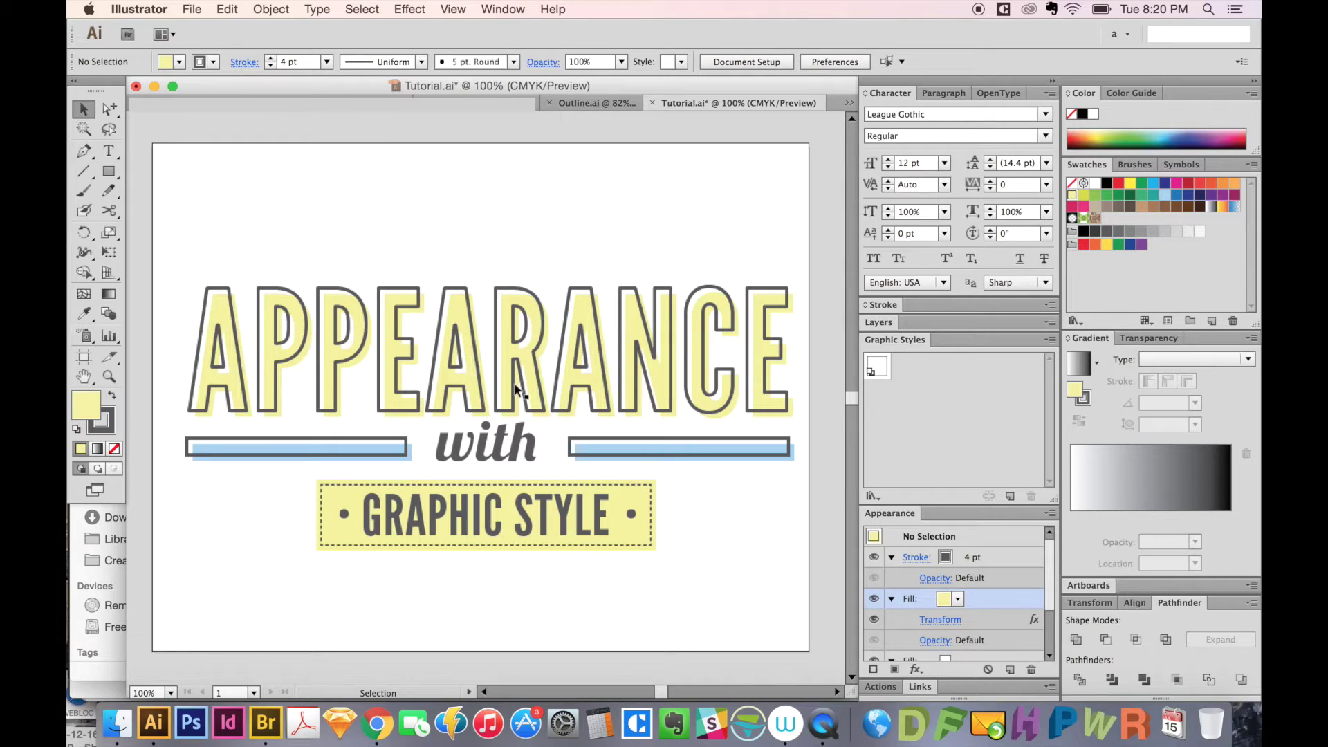
pyautogui.click(510, 404)
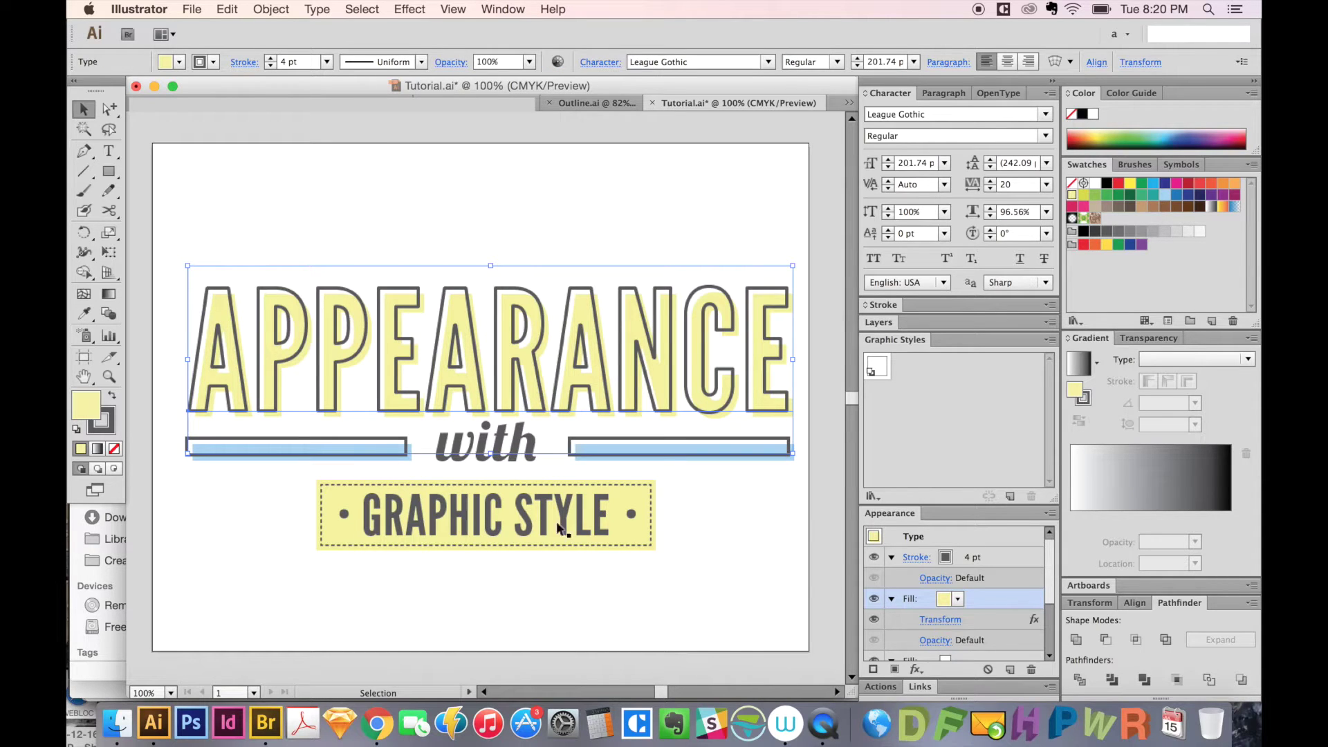
pyautogui.click(617, 511)
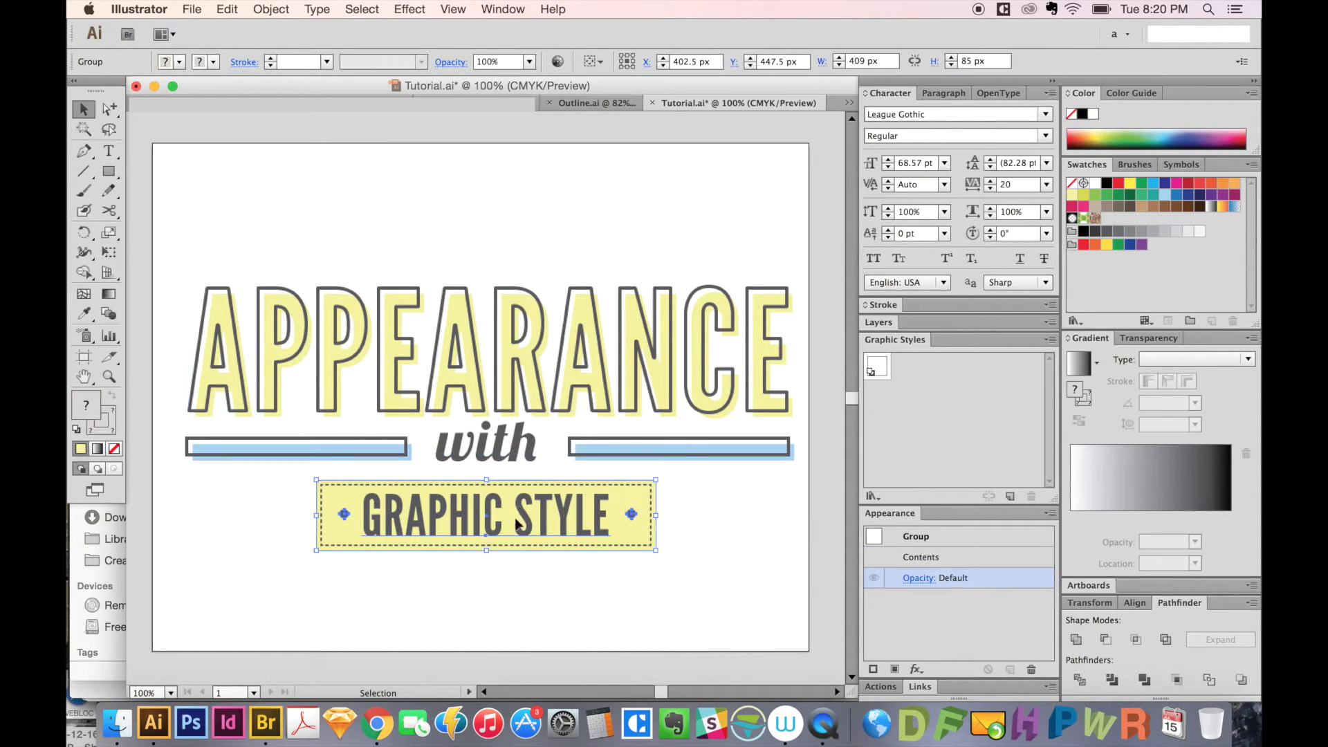
# - Create a point text reading APPEARANCE in the empty area above the finished yellow heading
pyautogui.moveTo(531, 286); pyautogui.dragTo(537, 343)
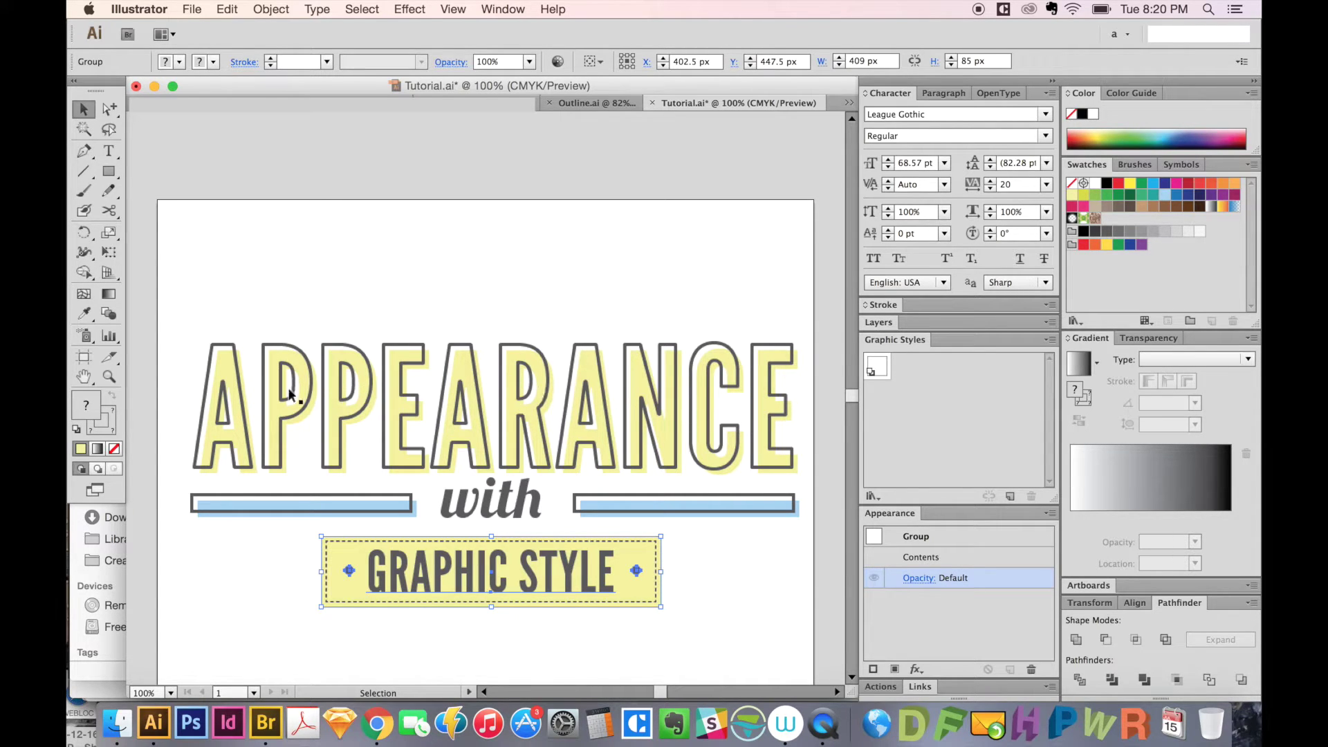
pyautogui.press('t')
pyautogui.click(284, 272)
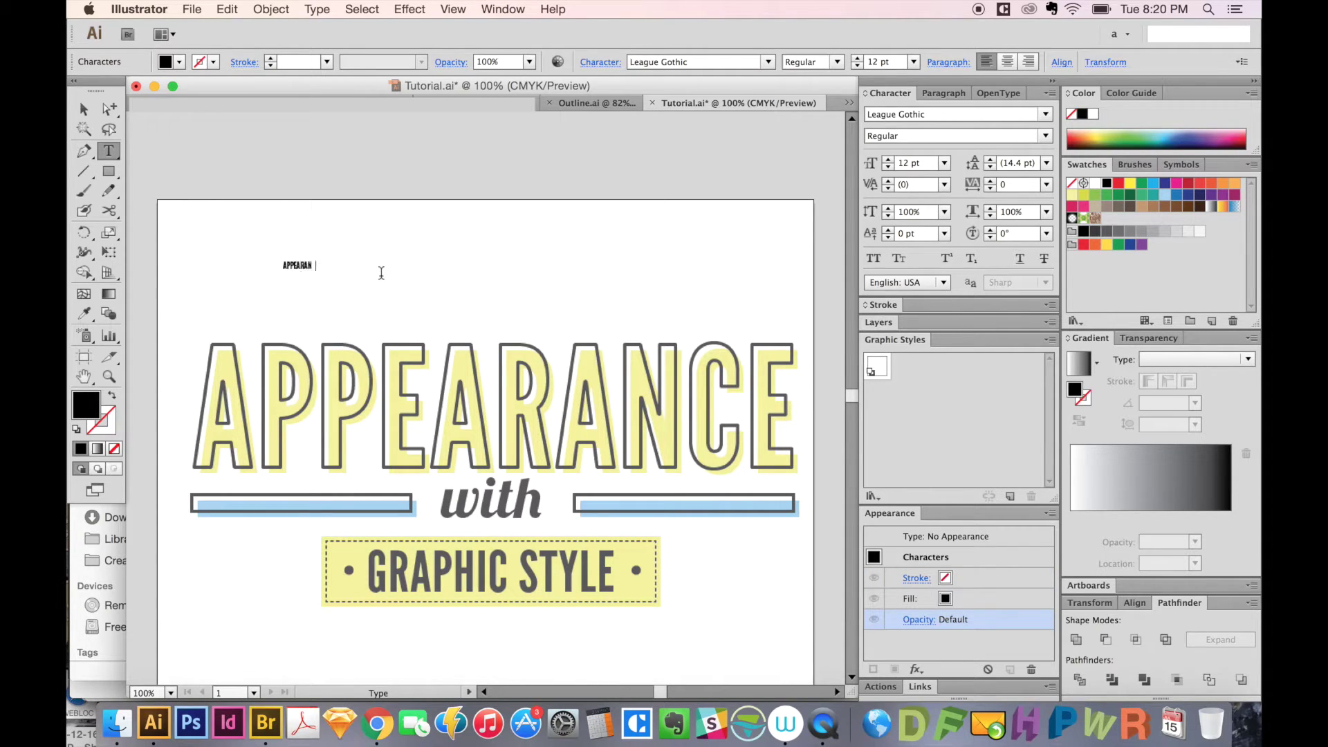
pyautogui.click(83, 109)
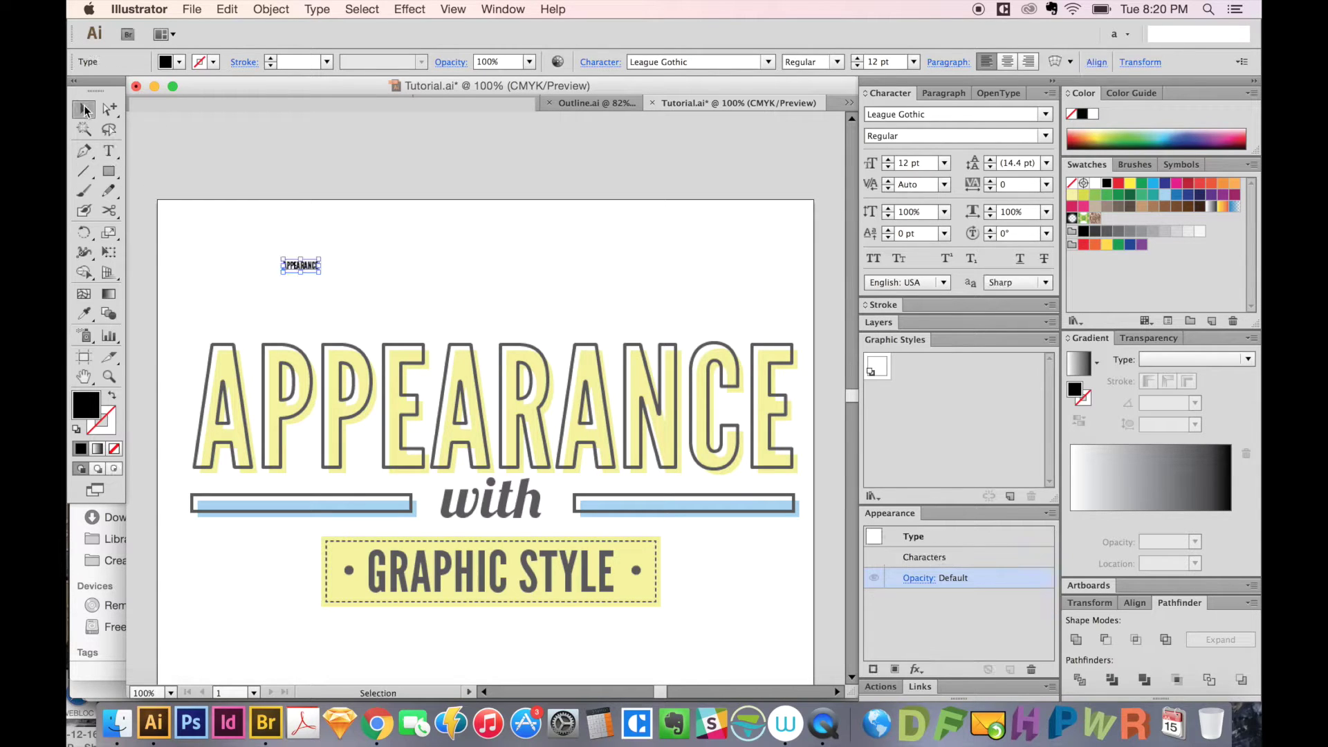
# - Scale the new APPEARANCE text up to about 170 pt and position it directly above the finished heading
pyautogui.moveTo(321, 257); pyautogui.dragTo(680, 169)
pyautogui.moveTo(384, 277); pyautogui.dragTo(436, 289)
pyautogui.moveTo(560, 342); pyautogui.dragTo(550, 279)
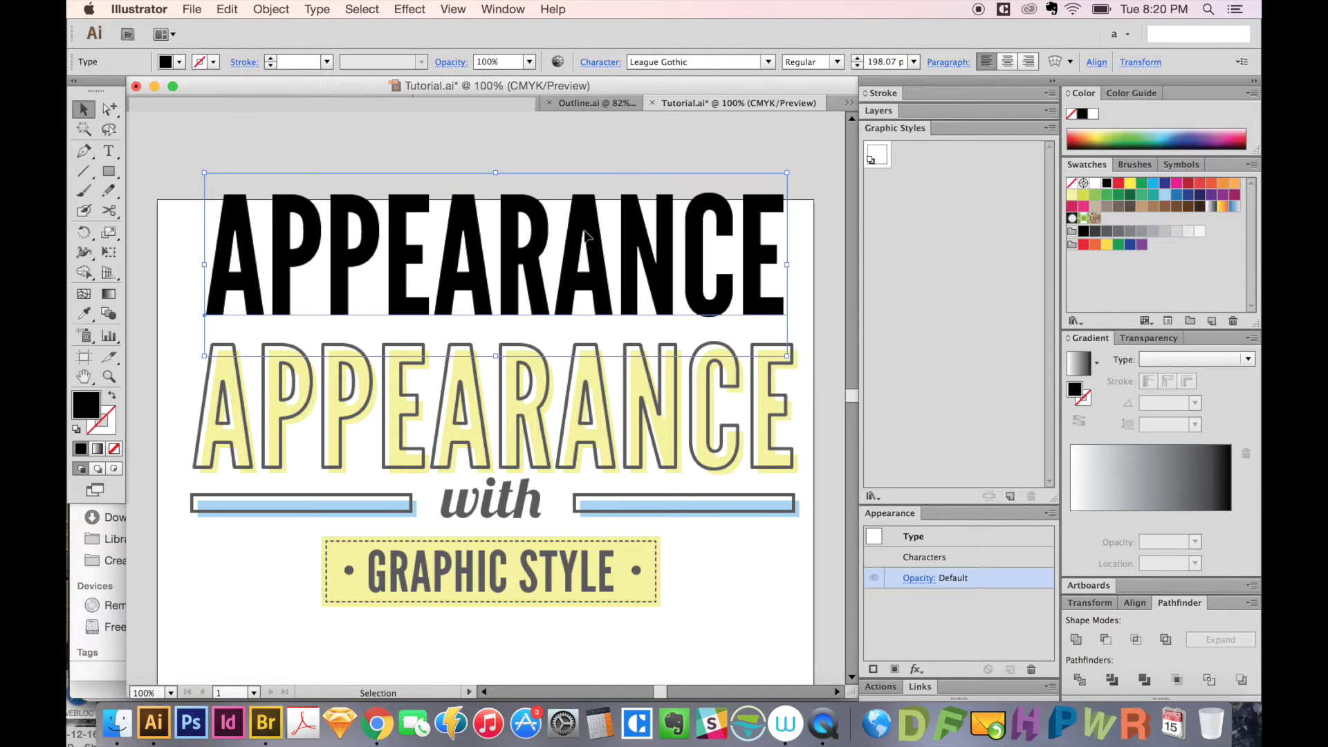
pyautogui.moveTo(787, 172); pyautogui.dragTo(745, 210)
pyautogui.moveTo(629, 231); pyautogui.dragTo(665, 229)
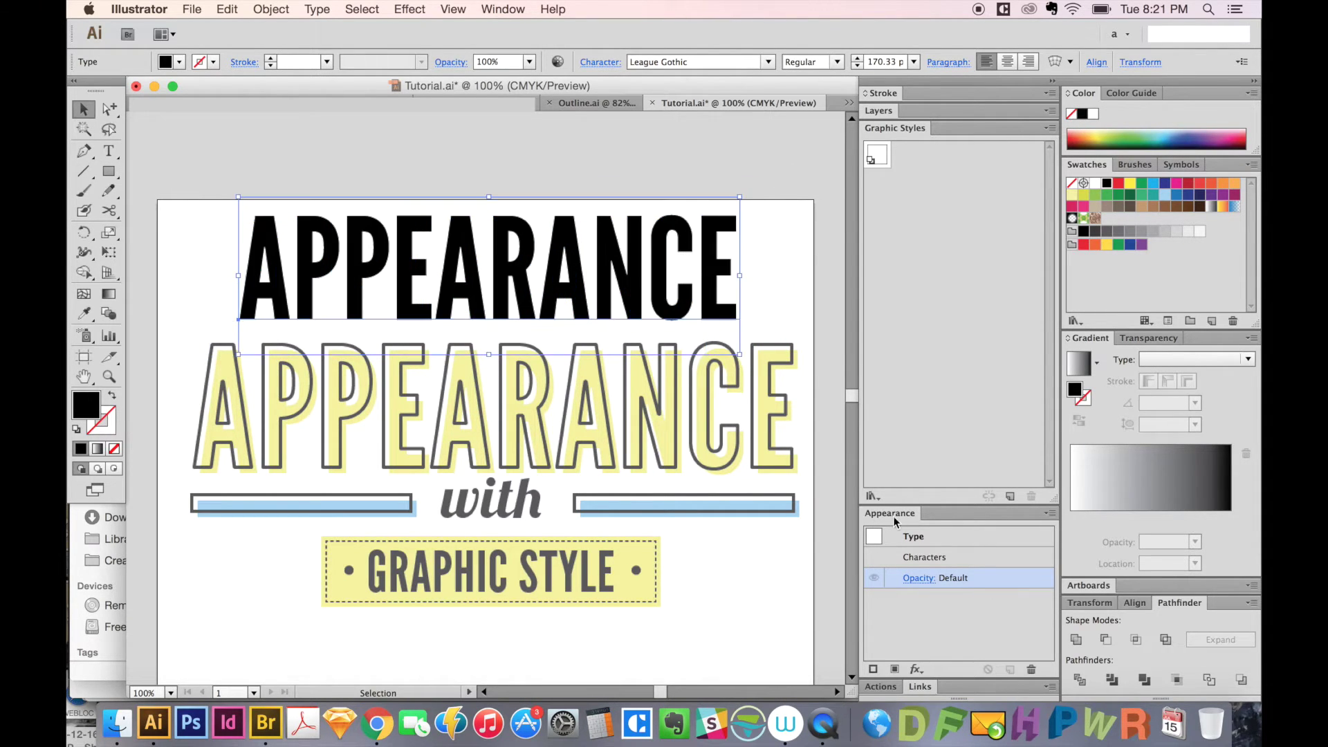
# - Remove the black fill from the character-level attributes of the new APPEARANCE text
pyautogui.doubleClick(922, 558)
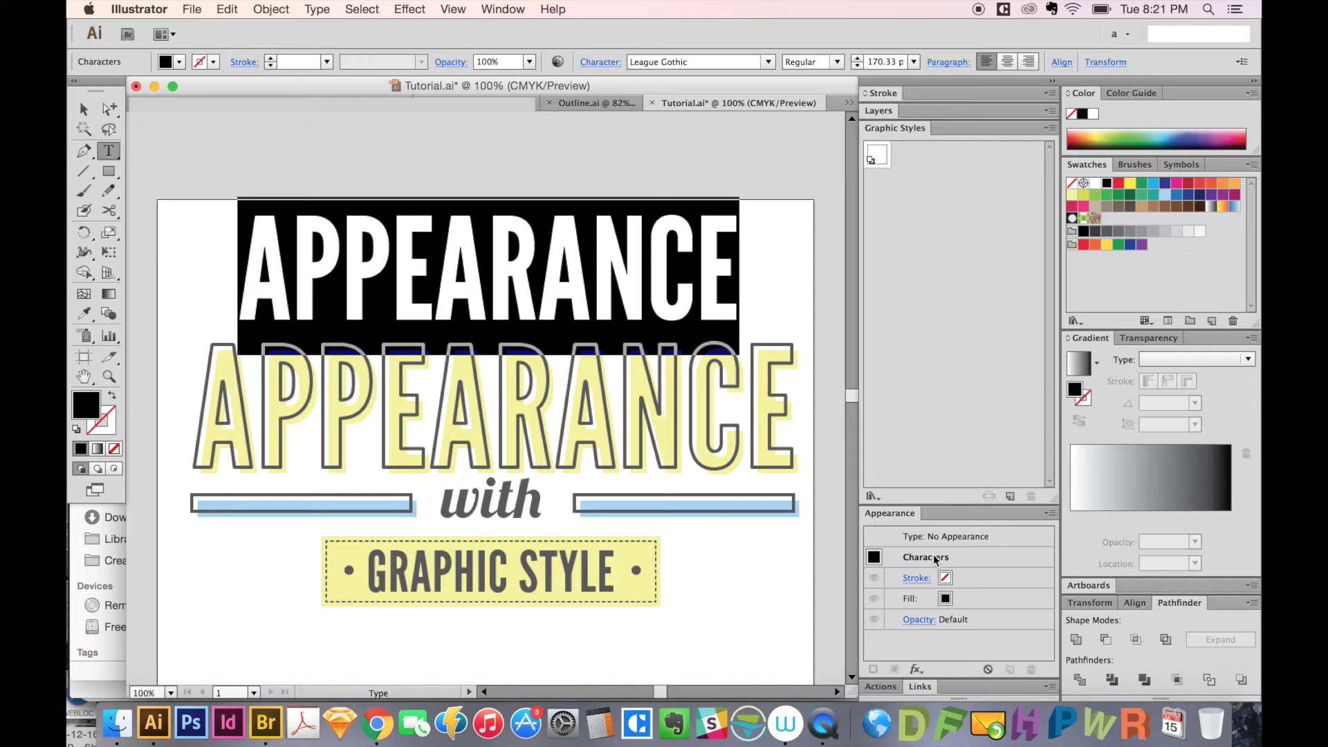
pyautogui.click(955, 606)
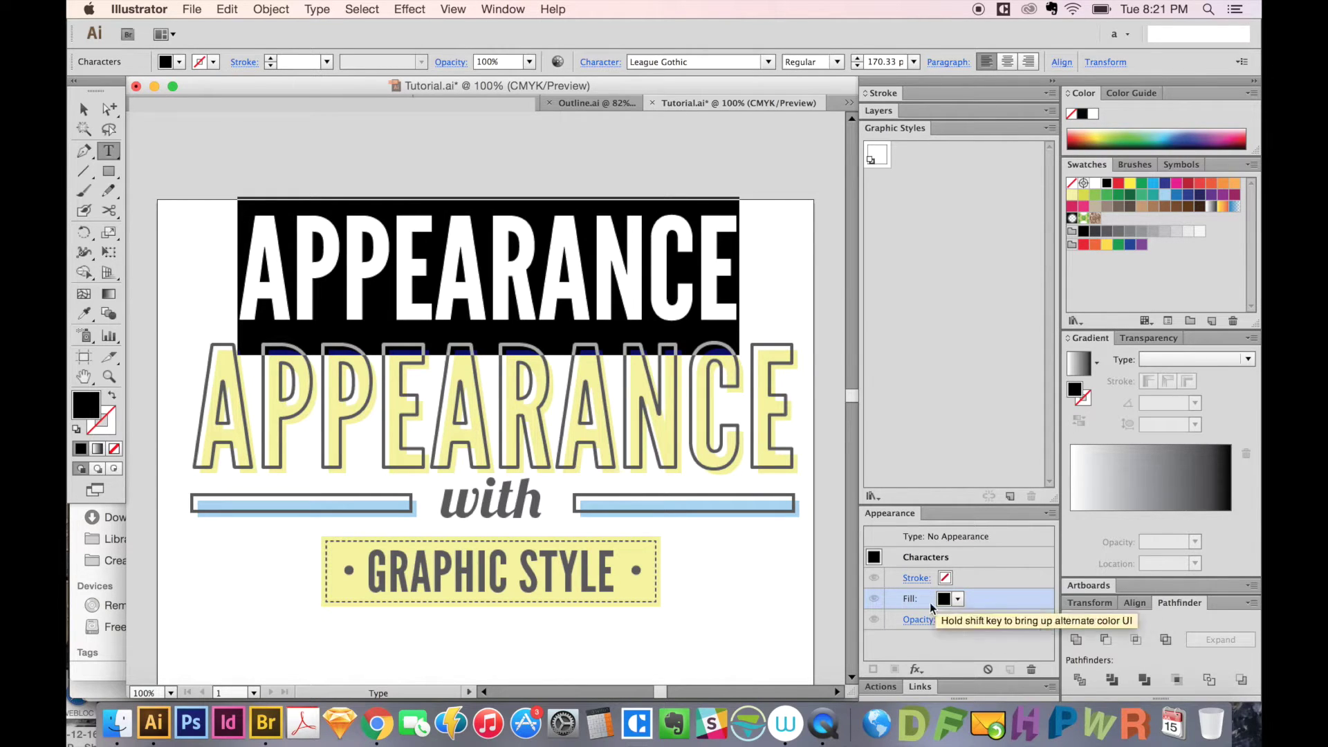
pyautogui.click(1031, 670)
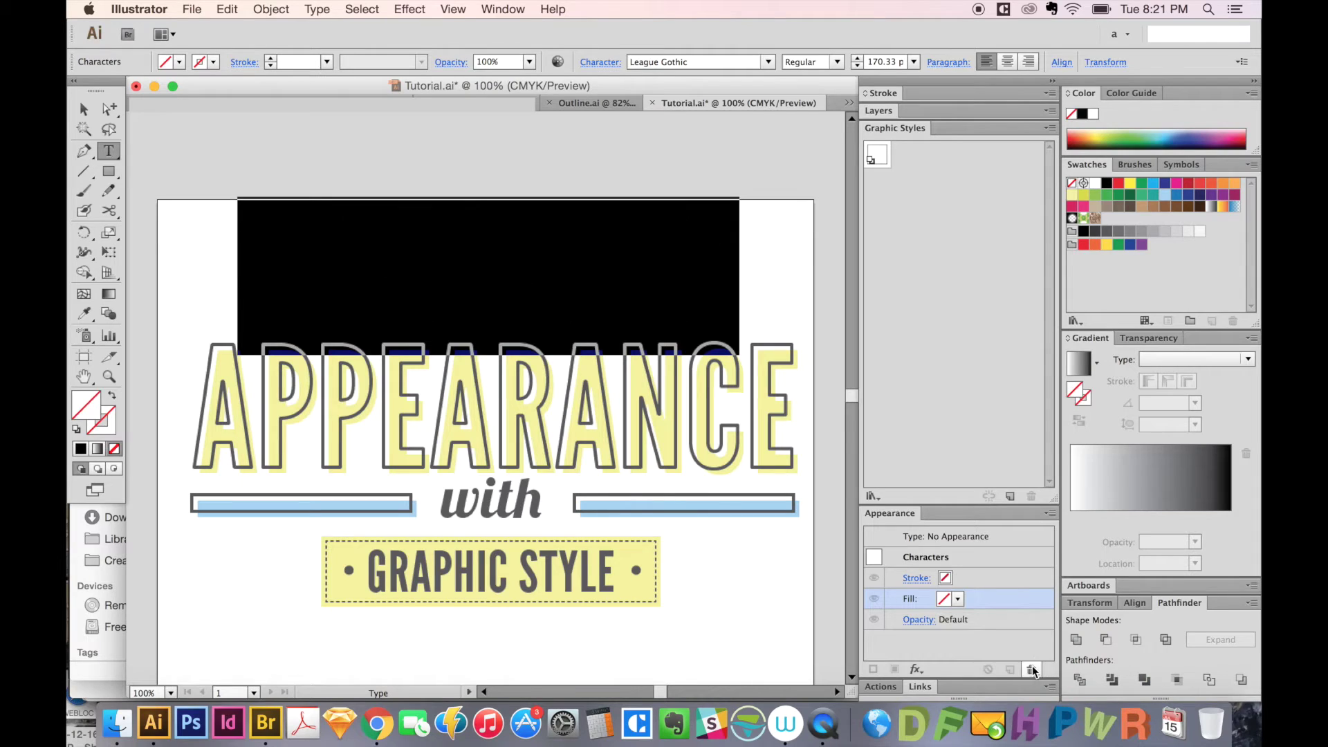
# - Add a new fill to the APPEARANCE text at the type-object level and check its character-level attributes
pyautogui.click(916, 537)
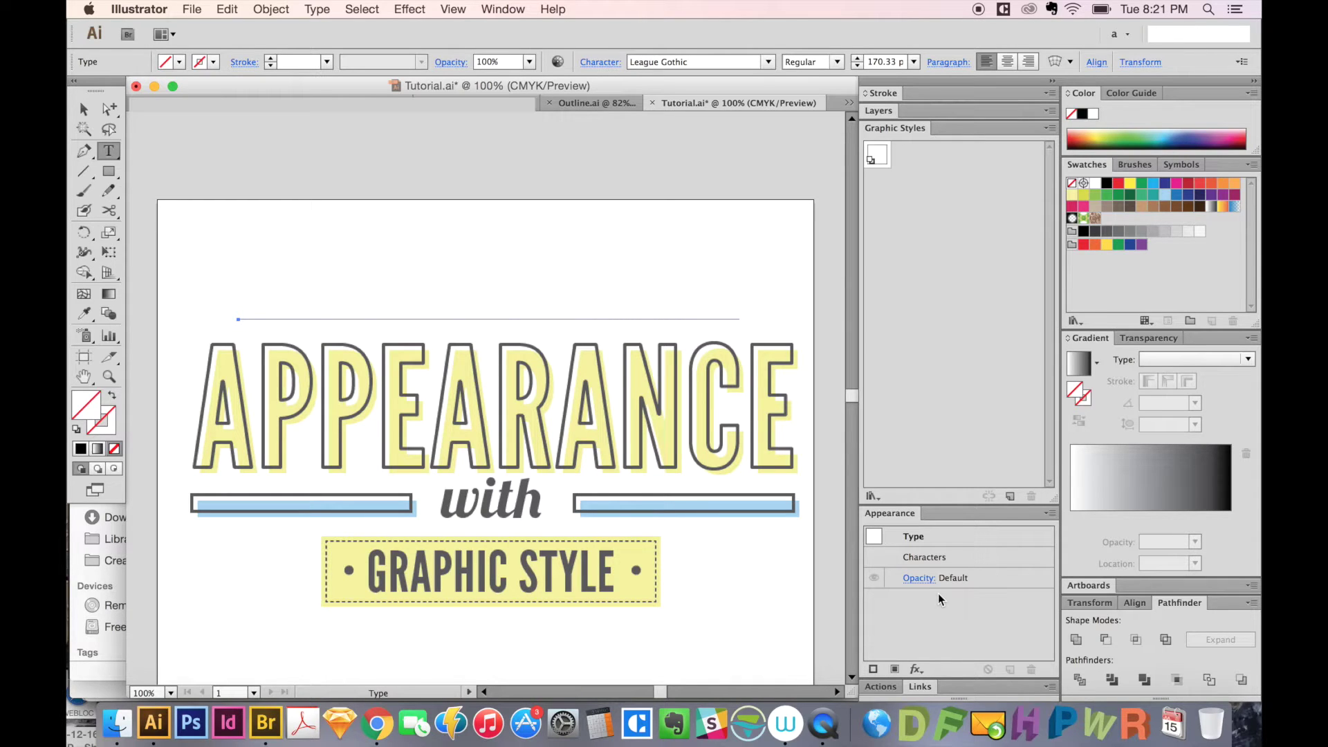
pyautogui.press('super+slash')
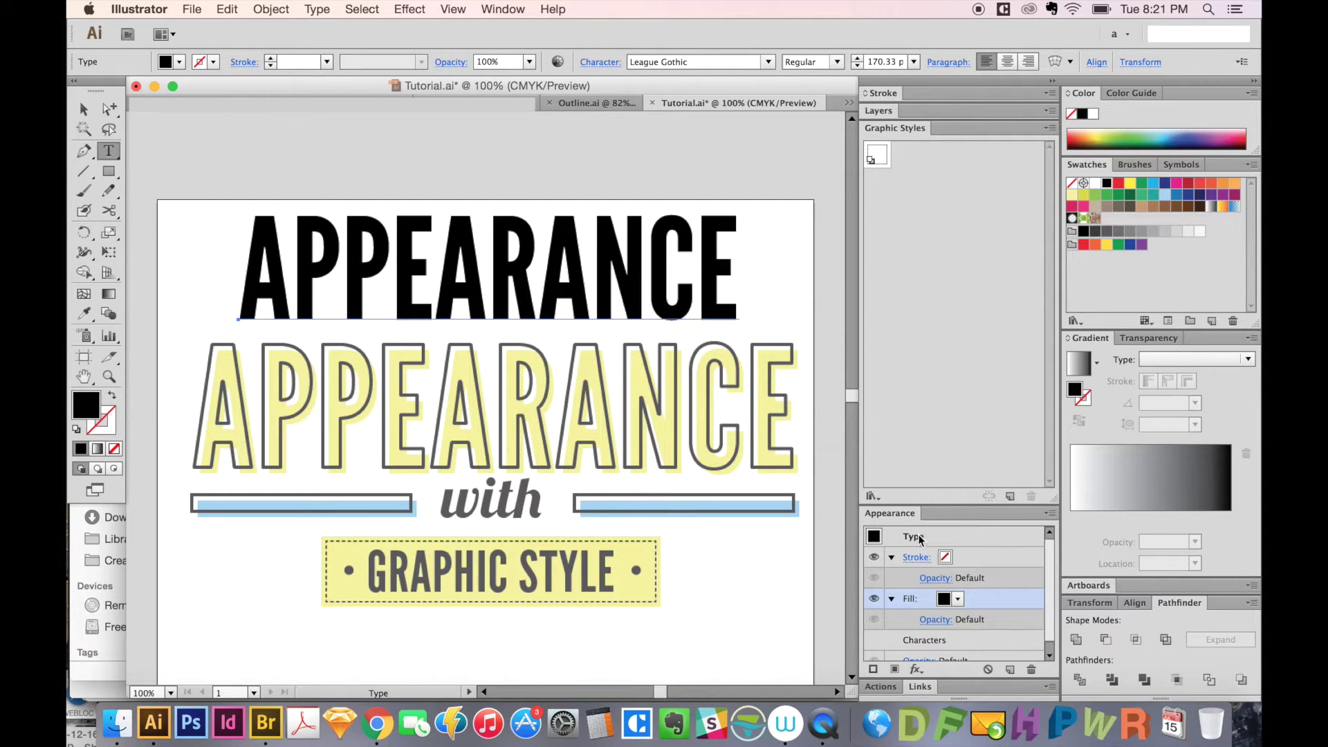
pyautogui.scroll(-1, 1055, 583)
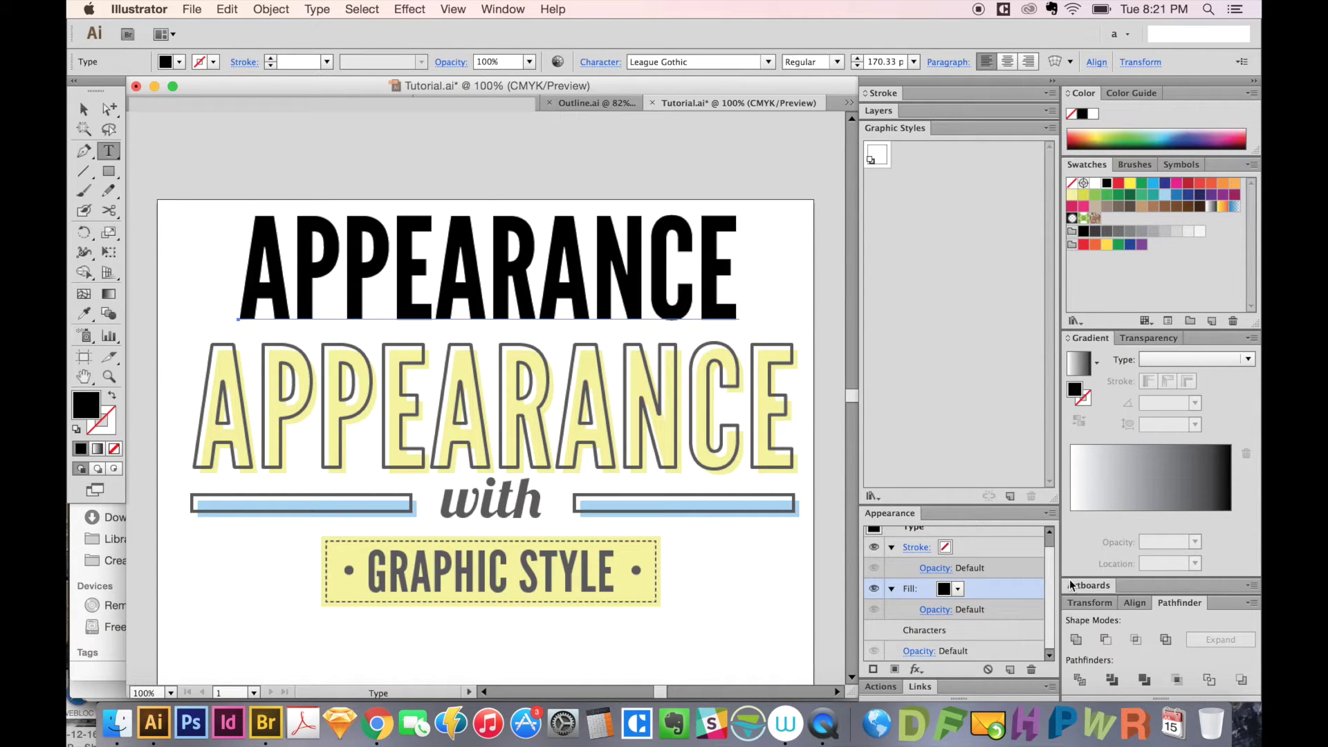
pyautogui.moveTo(1047, 600)
pyautogui.mouseDown()
pyautogui.moveTo(1050, 563)
pyautogui.moveTo(1045, 594)
pyautogui.mouseUp()
pyautogui.doubleClick(930, 637)
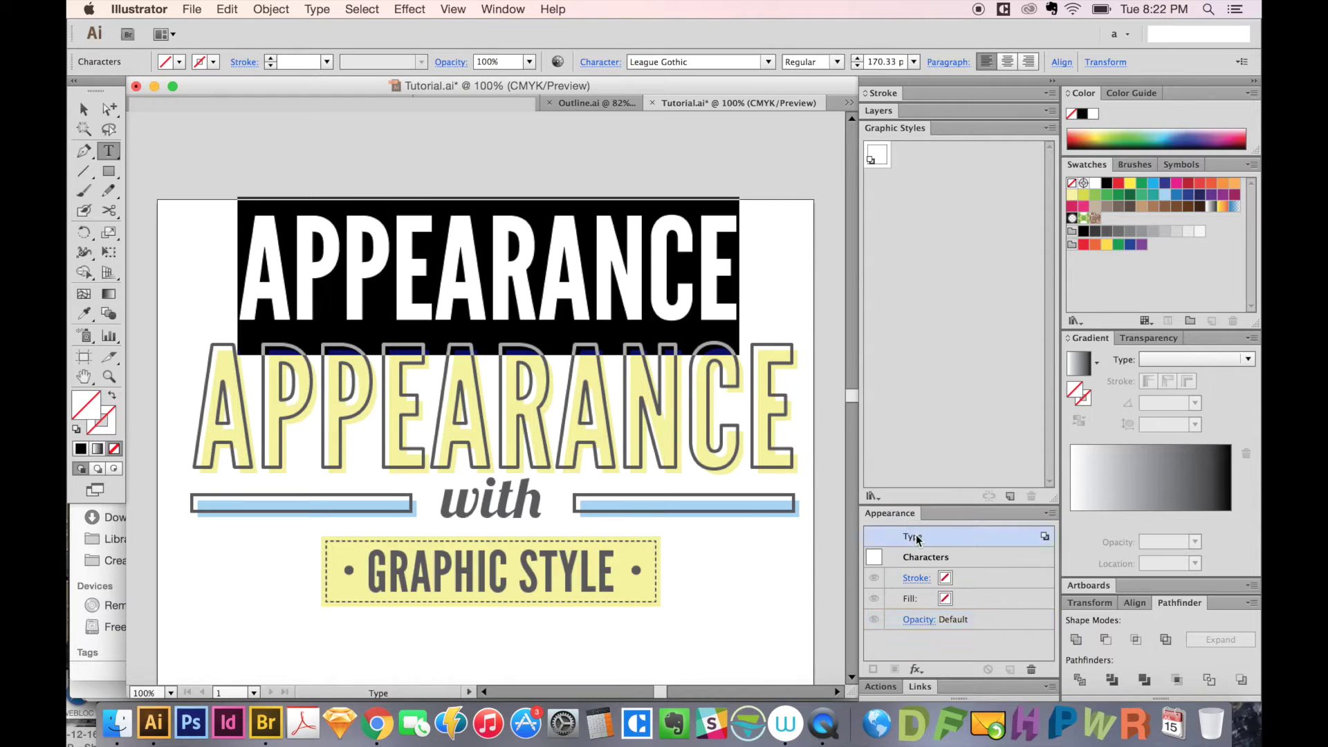
pyautogui.click(914, 537)
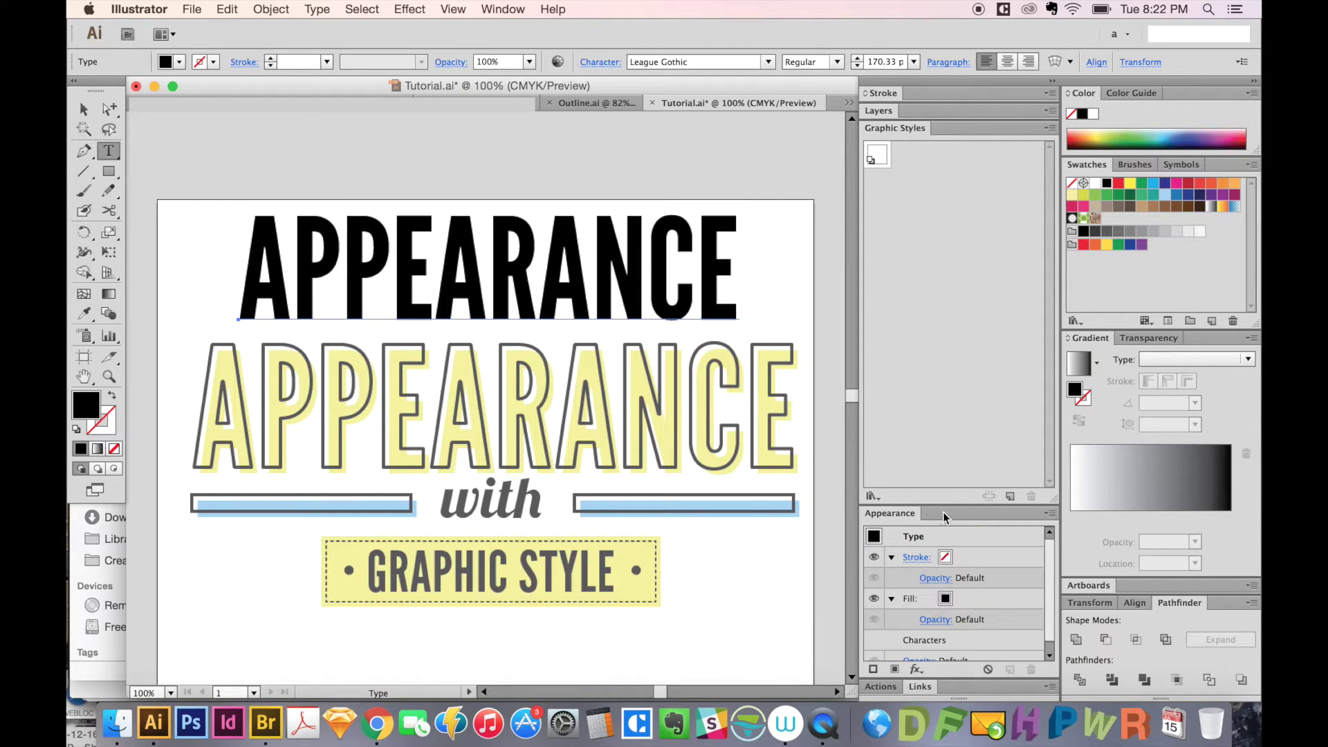
# - Enlarge the Appearance panel and set the type object's fill to the bright yellow swatch
pyautogui.moveTo(945, 505); pyautogui.dragTo(948, 308)
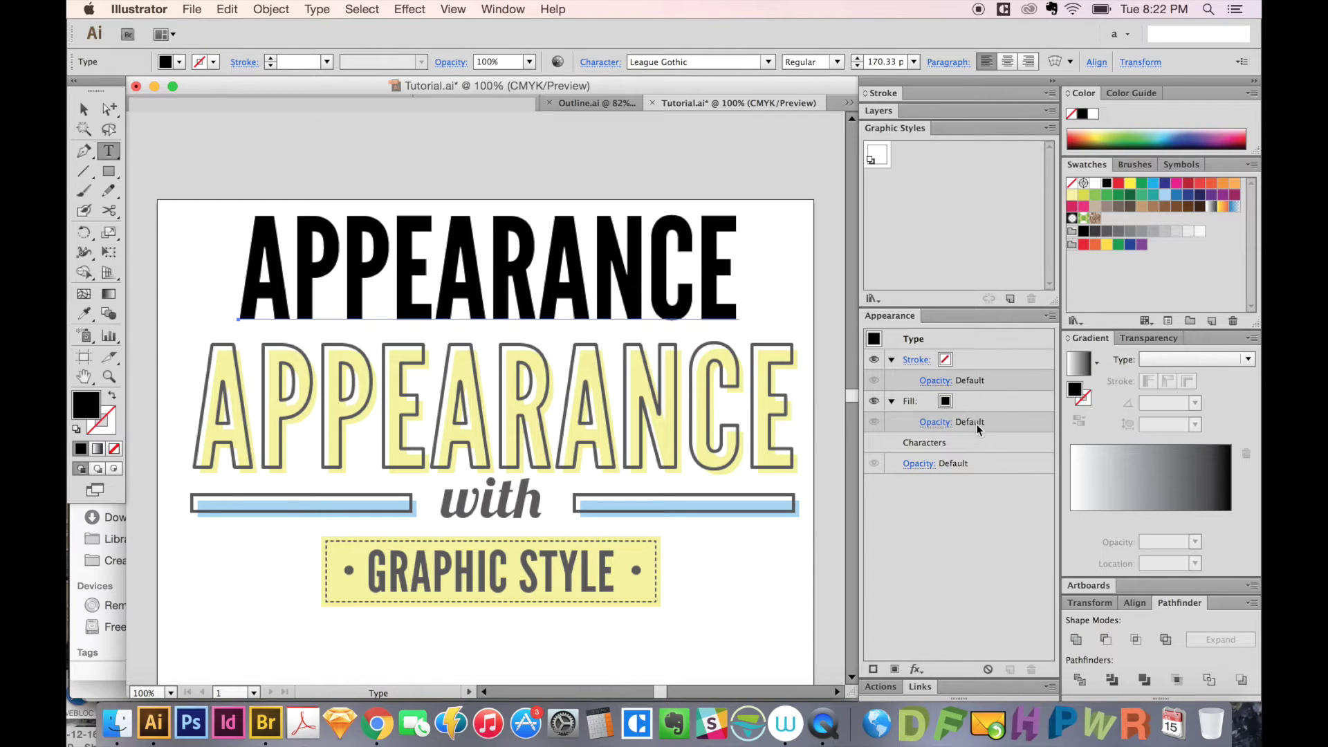
pyautogui.click(945, 360)
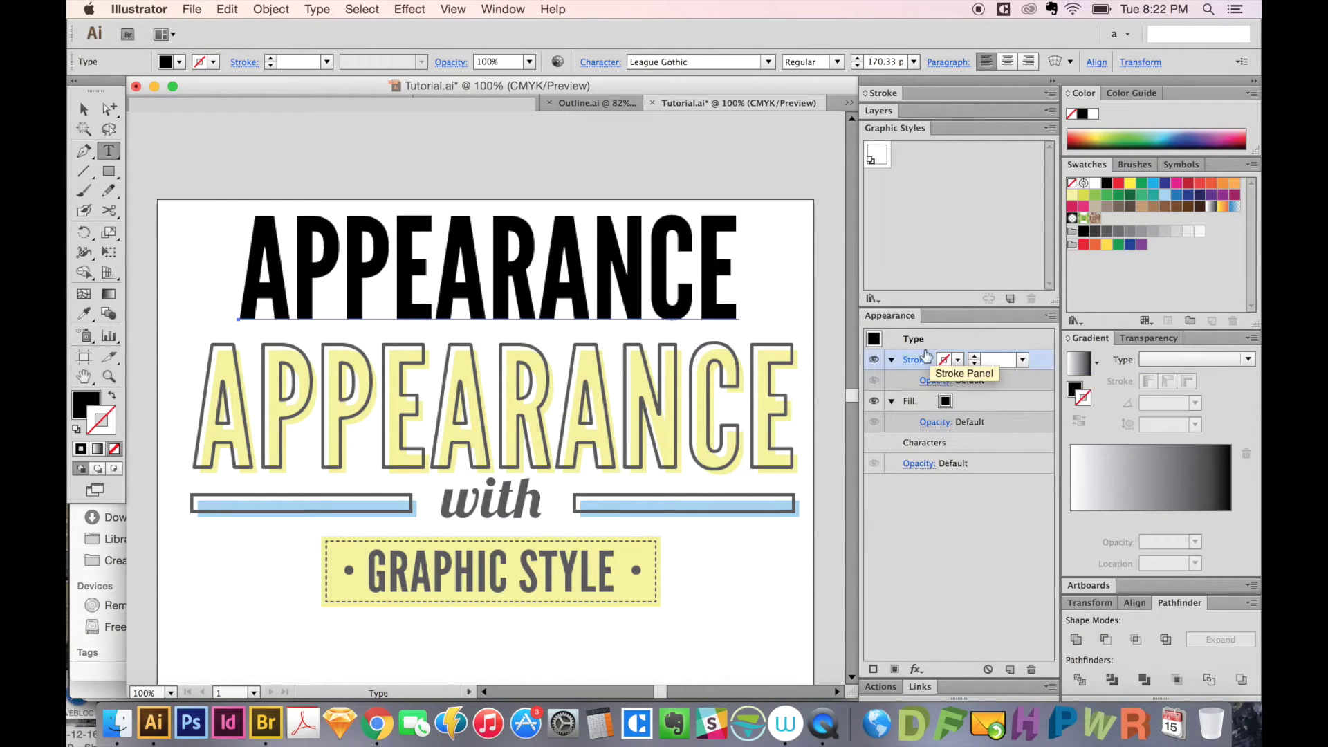
pyautogui.click(946, 403)
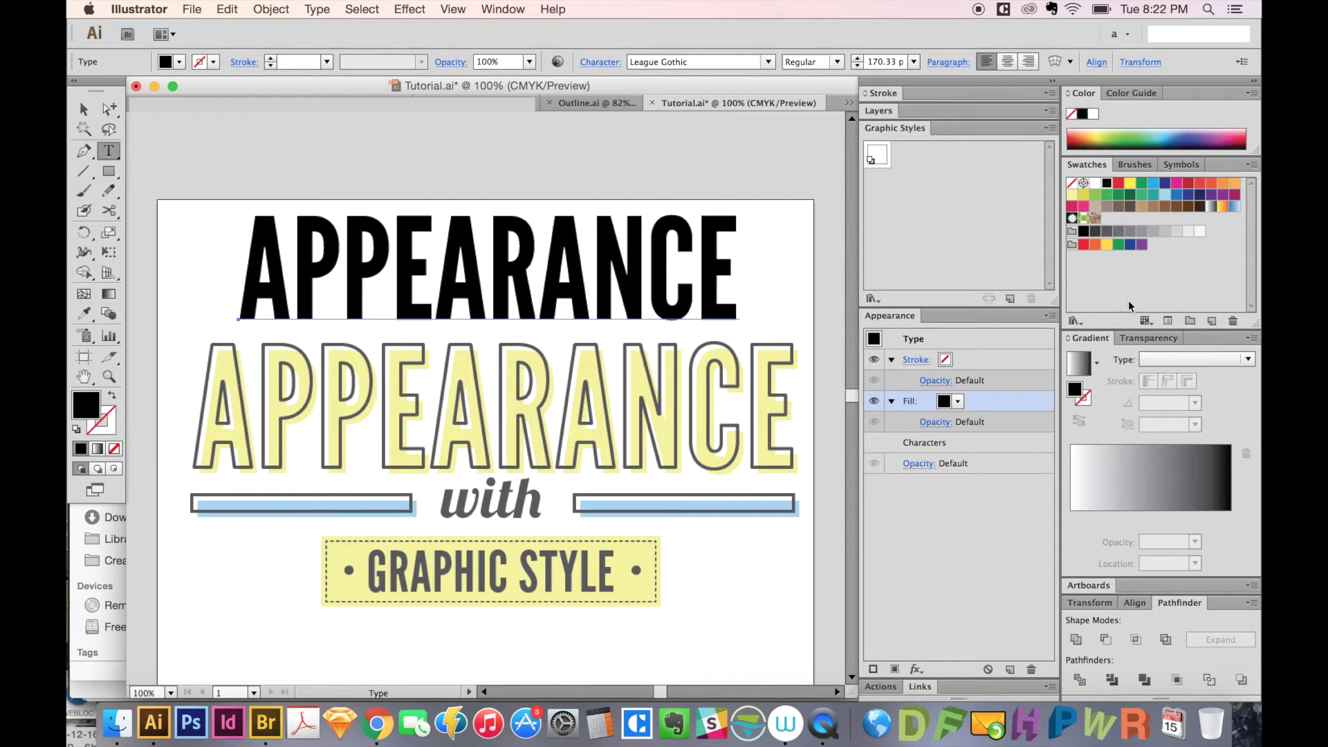
pyautogui.click(1071, 195)
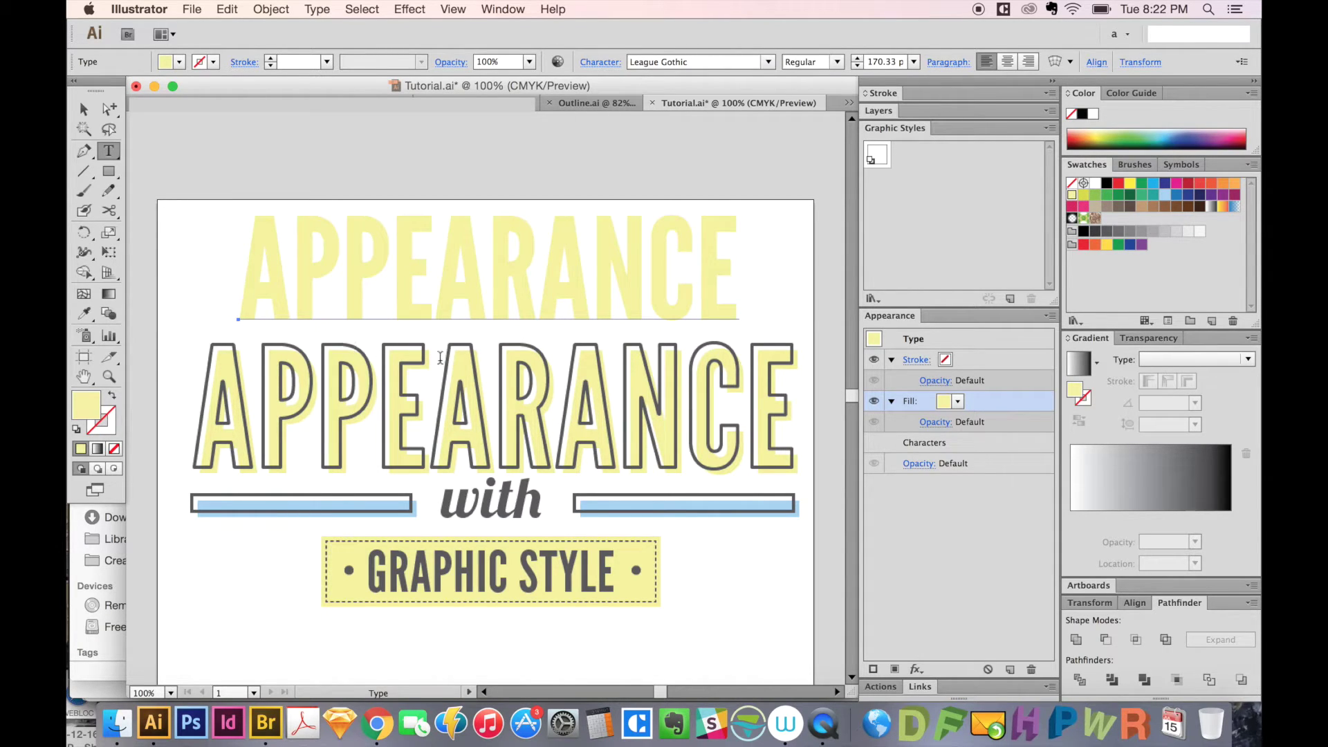
pyautogui.click(1130, 184)
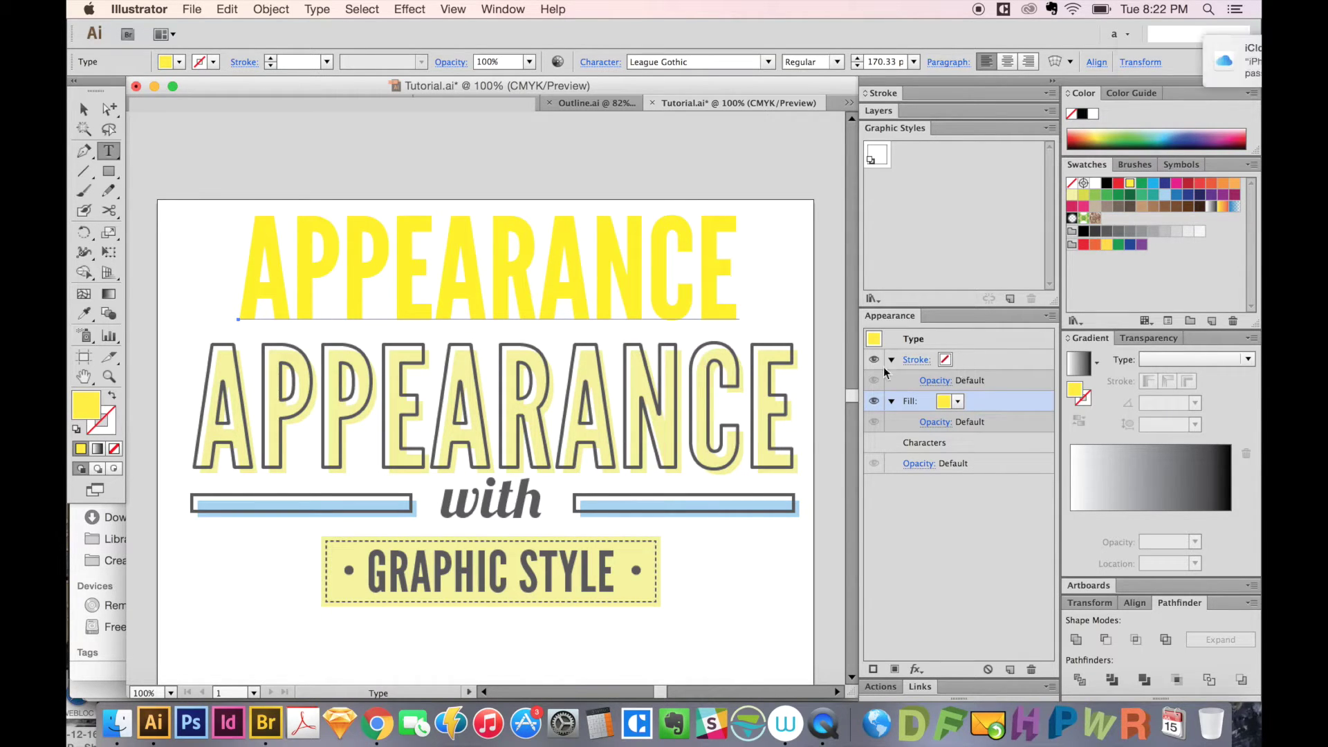
# - Give the new APPEARANCE text a dark grey 3 pt stroke with round caps and round corner joins
pyautogui.click(954, 363)
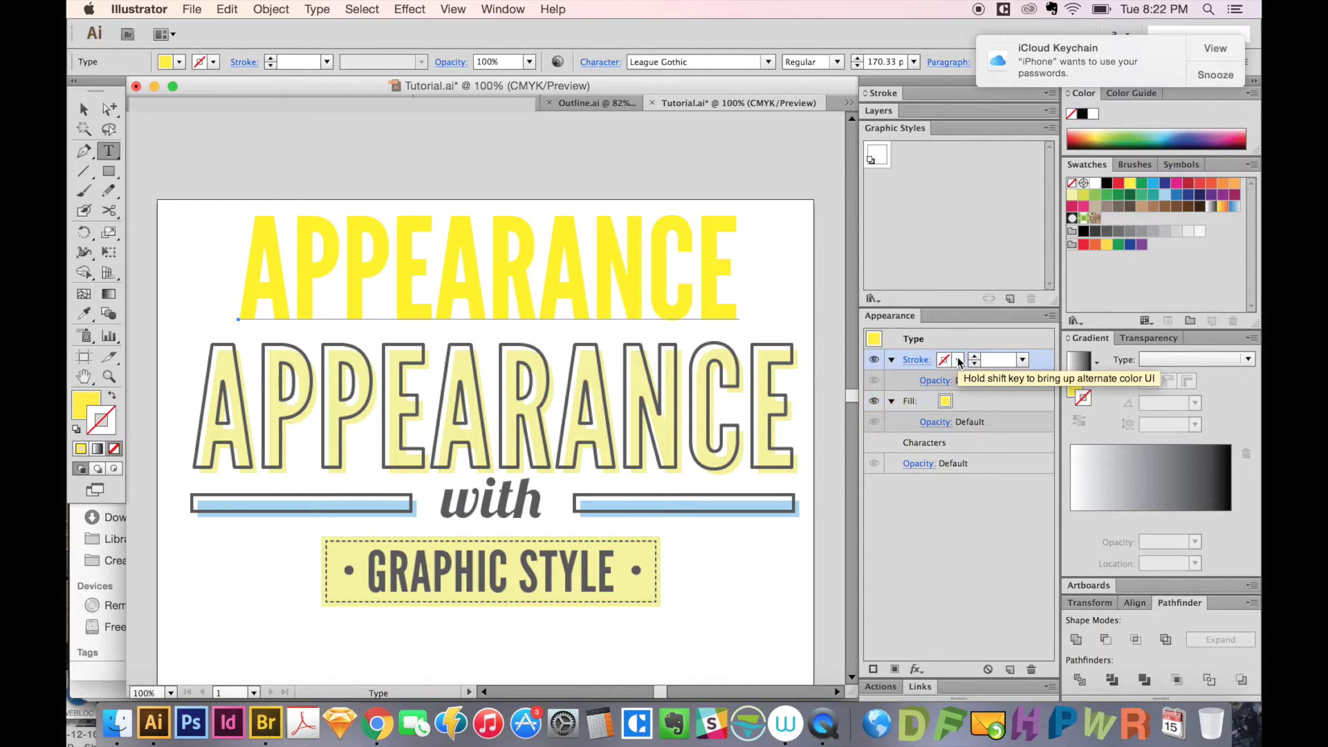
pyautogui.click(1105, 236)
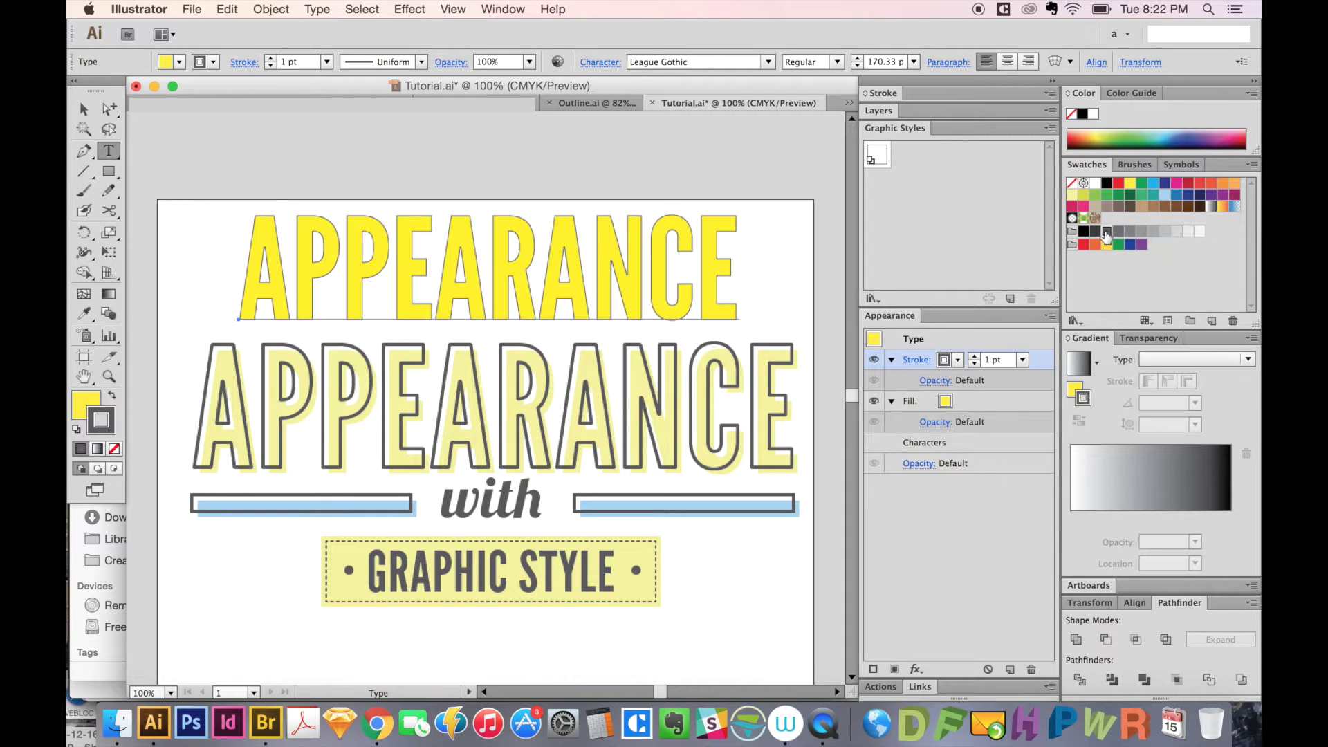
pyautogui.click(974, 355)
pyautogui.click(974, 356)
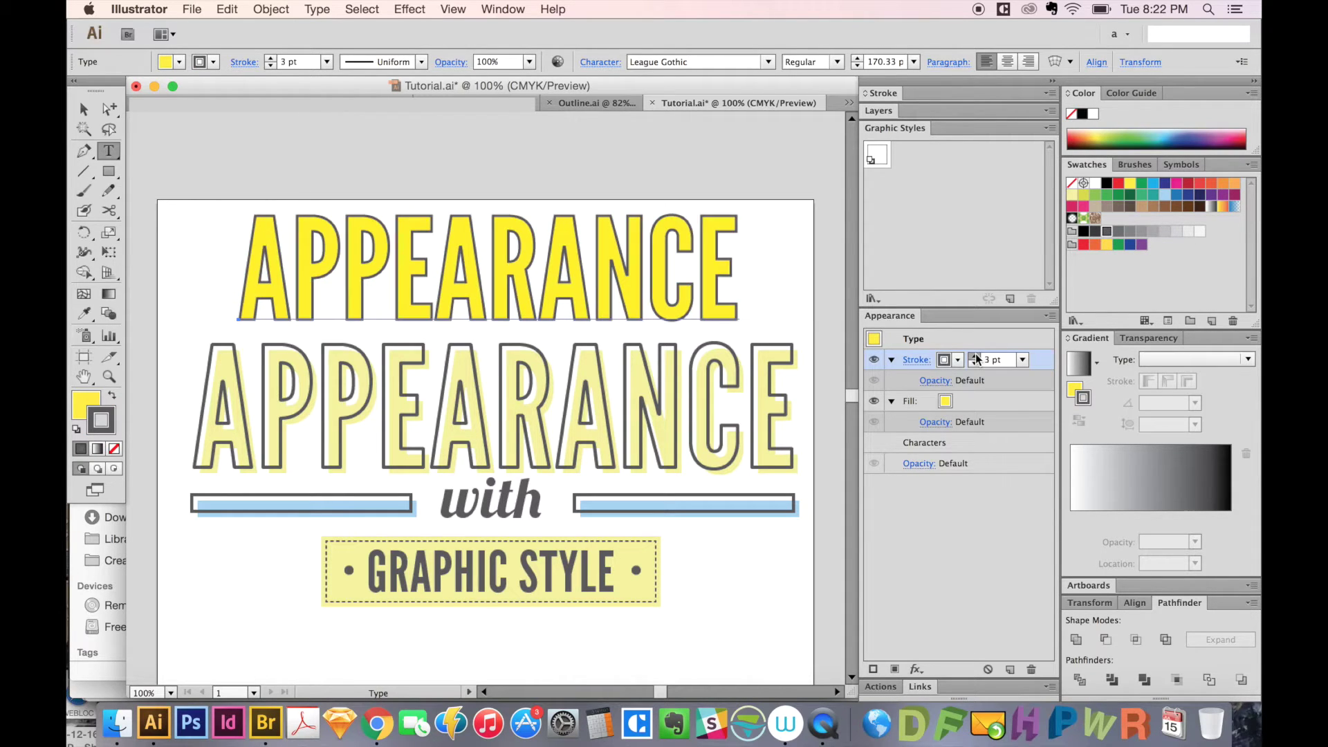
pyautogui.click(974, 356)
pyautogui.click(974, 363)
pyautogui.click(892, 97)
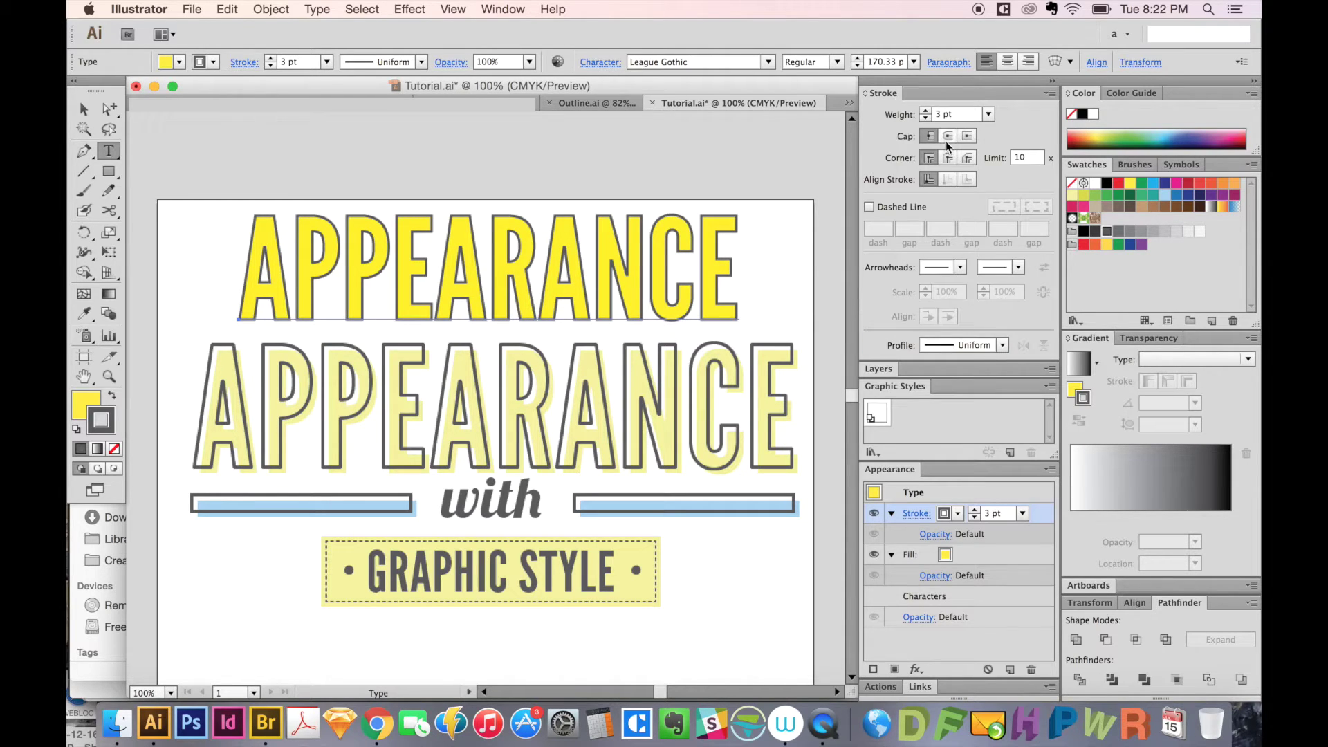
pyautogui.click(947, 159)
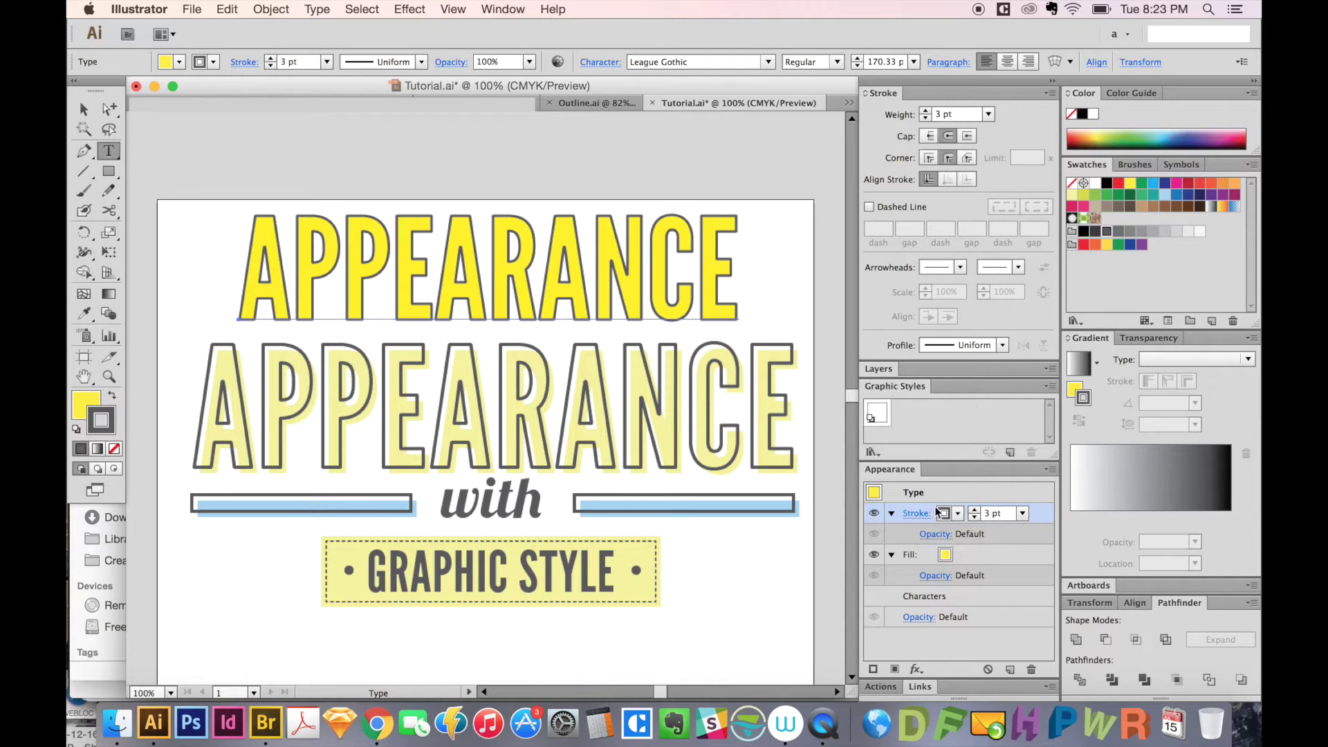
# - Apply a previewed Transform effect to the stroke, moving it -6 px horizontally and -5 px vertically
pyautogui.click(916, 670)
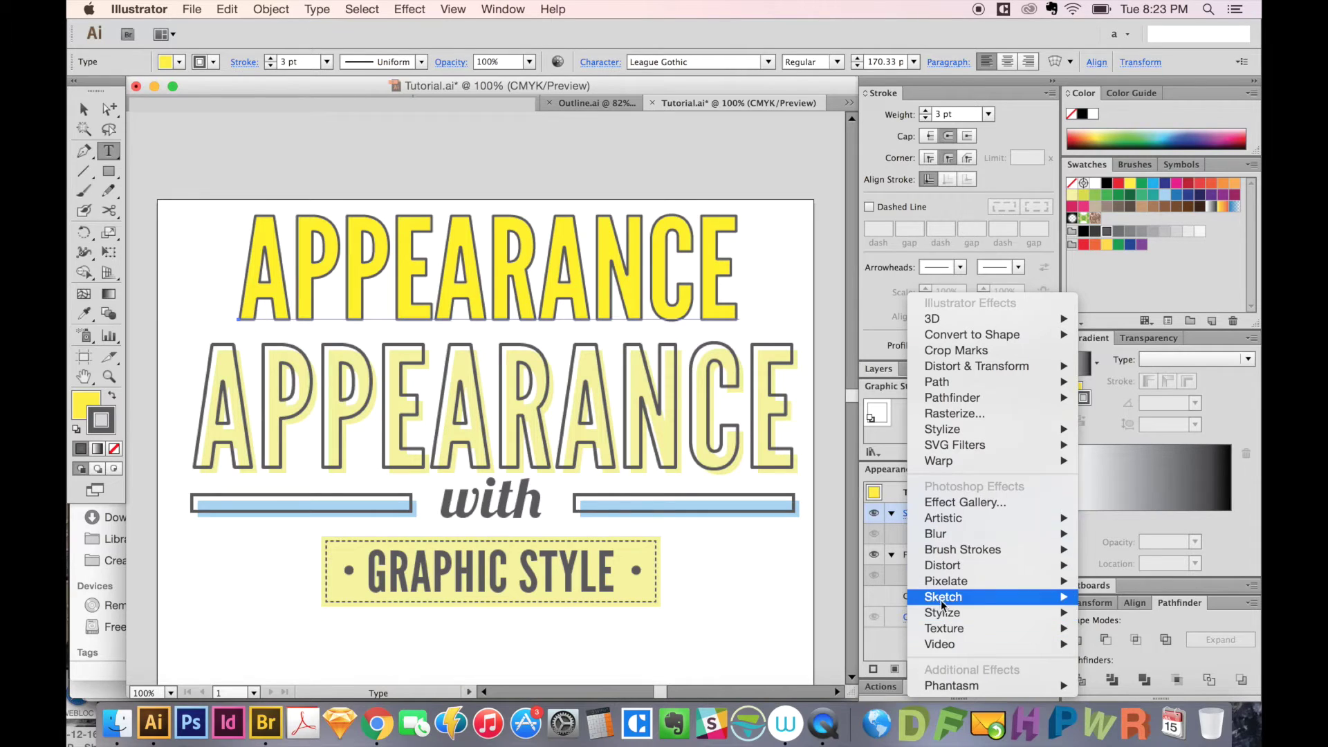
pyautogui.moveTo(992, 364)
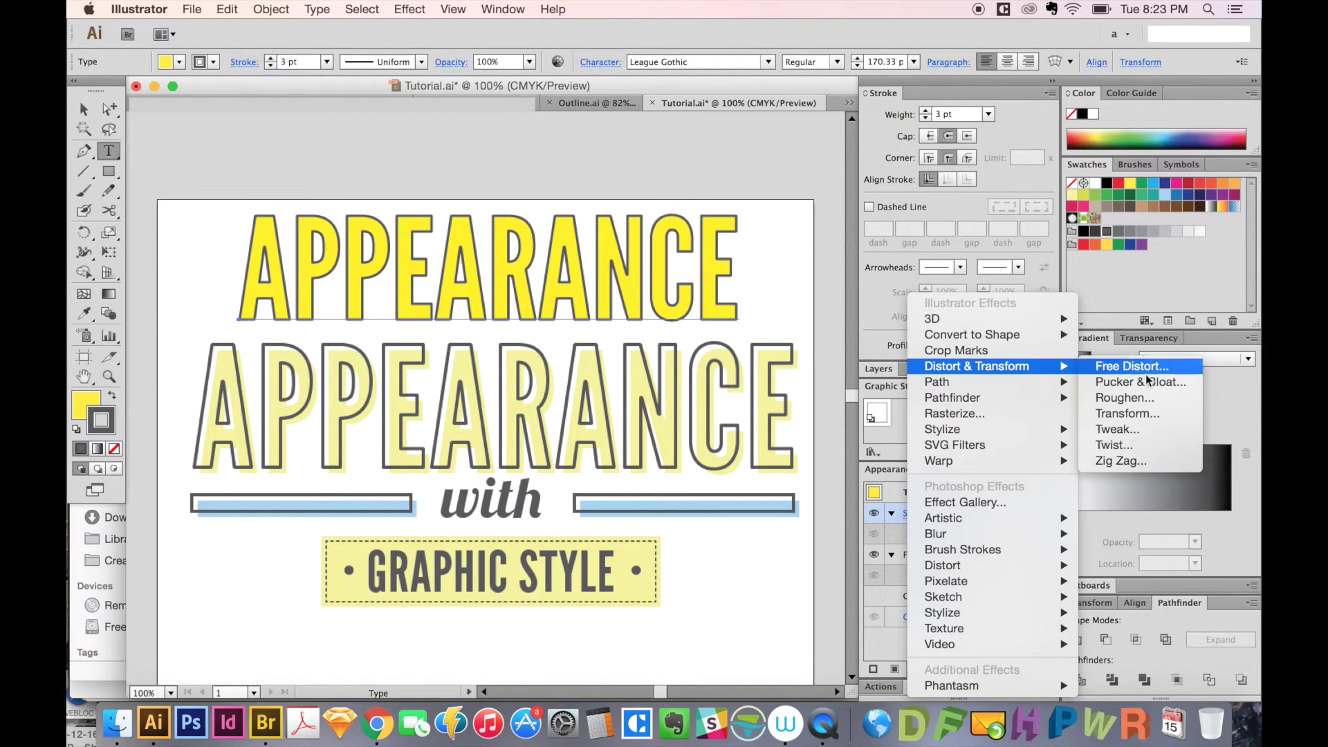
pyautogui.click(1139, 413)
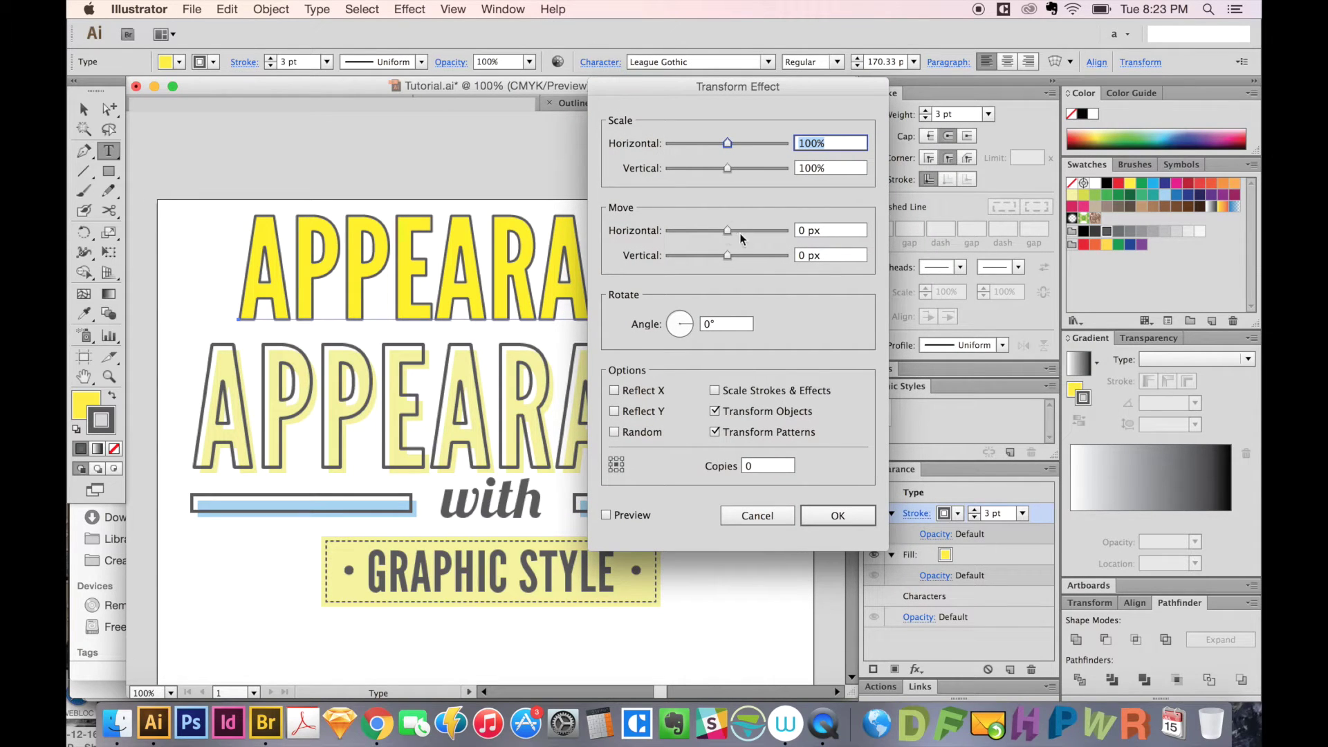
pyautogui.click(606, 515)
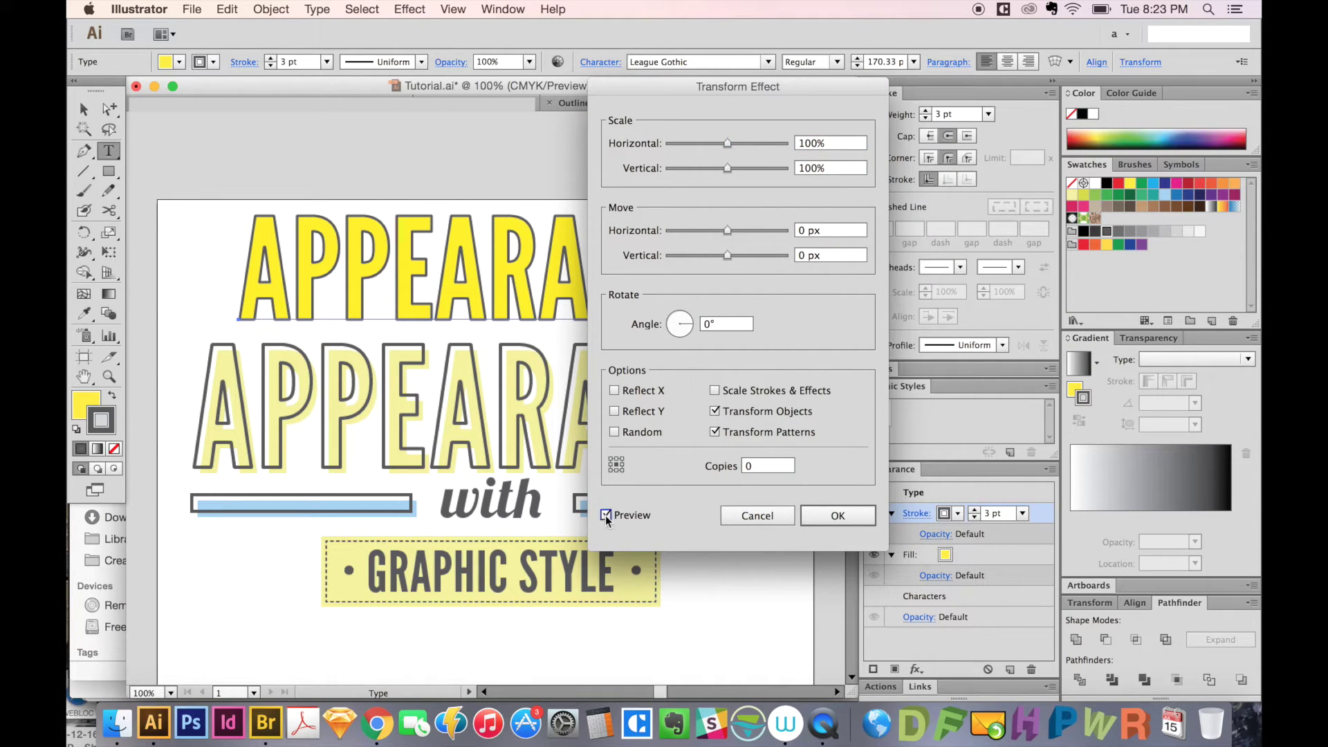
pyautogui.click(727, 232)
pyautogui.moveTo(728, 232); pyautogui.dragTo(725, 233)
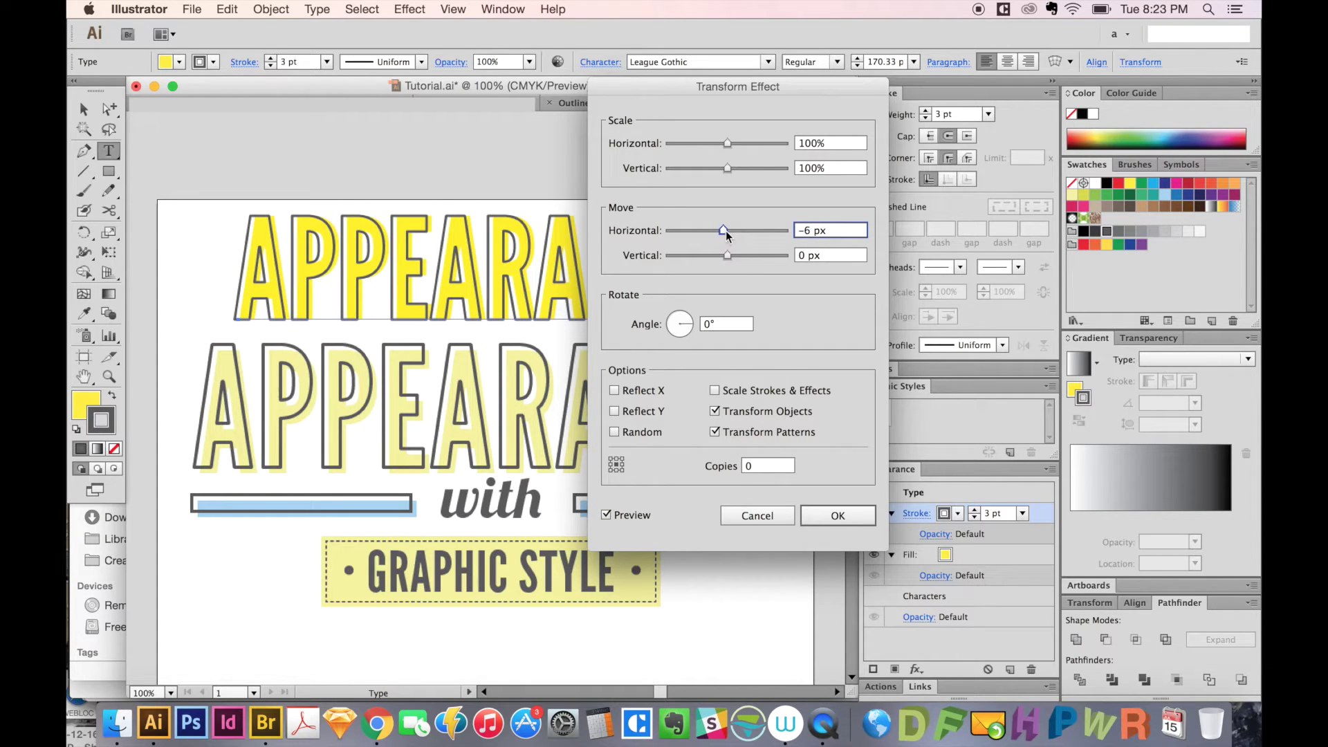
pyautogui.click(726, 258)
pyautogui.moveTo(727, 258); pyautogui.dragTo(725, 254)
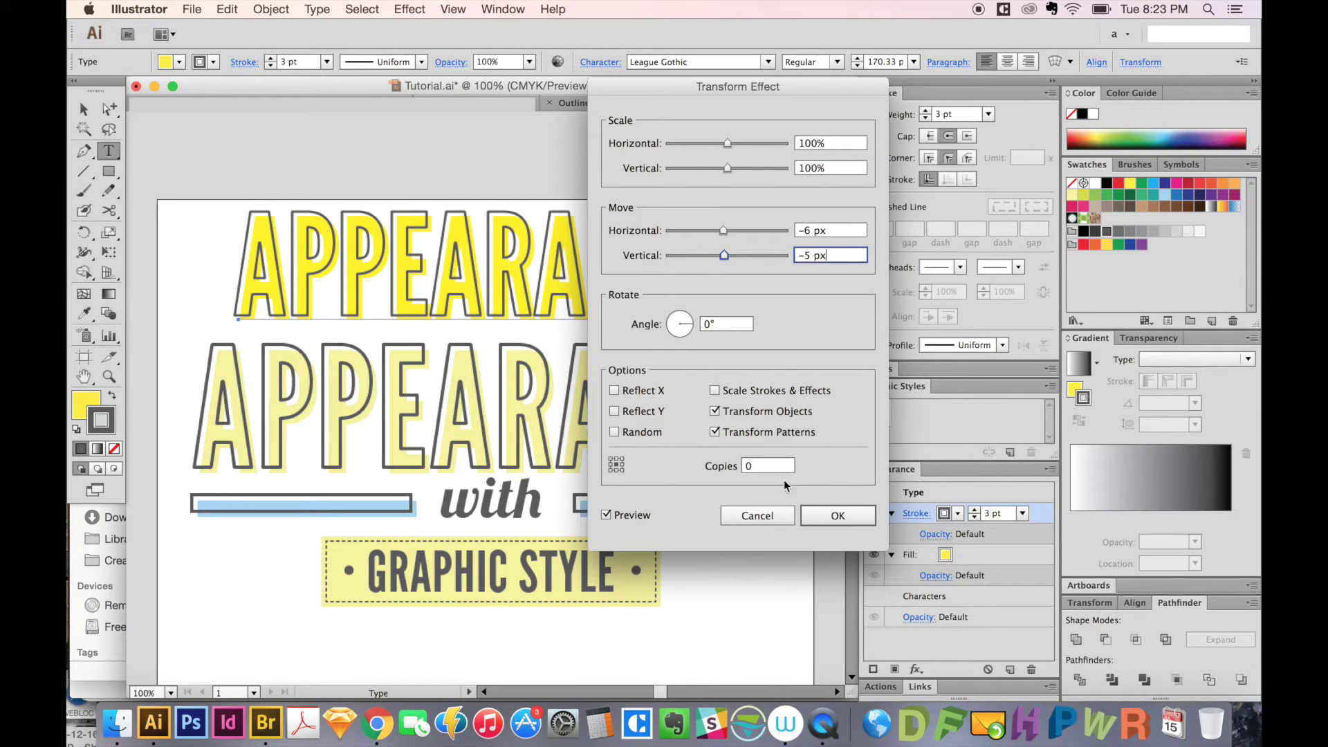
pyautogui.click(849, 517)
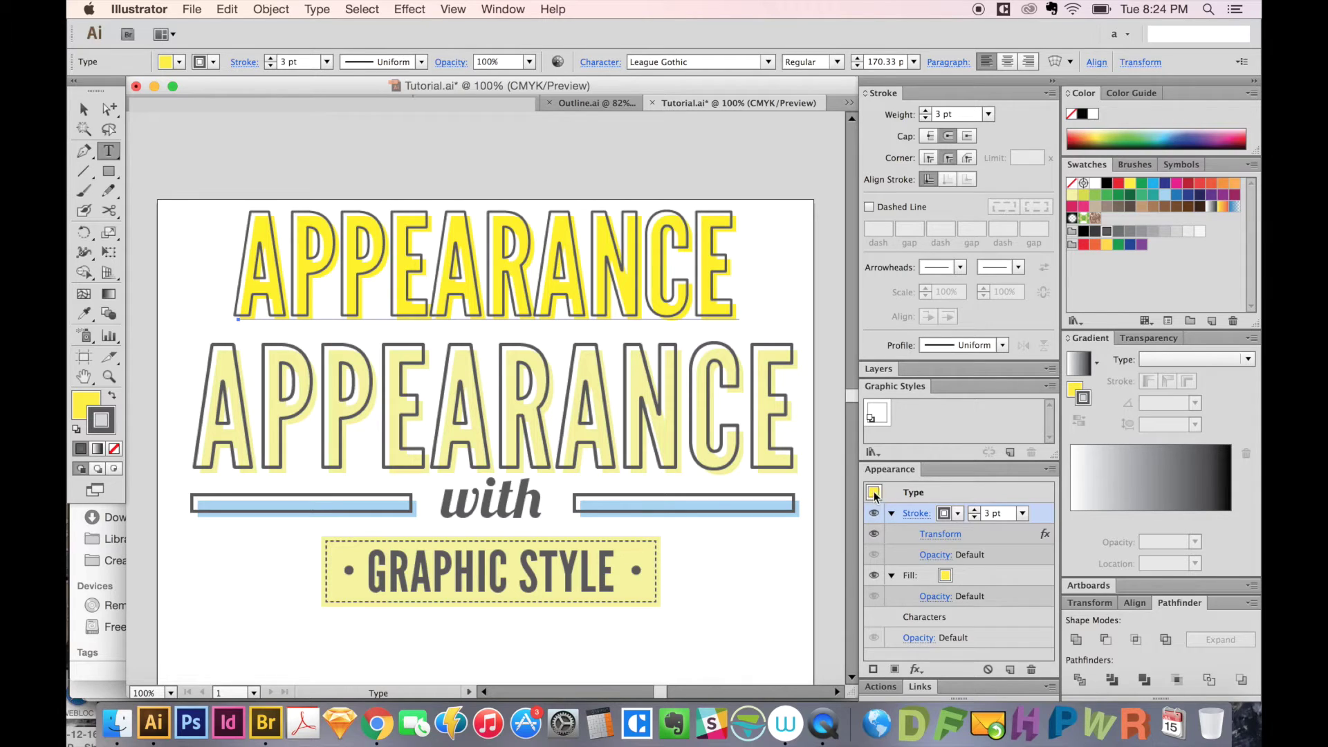
# - Save the new text's complete appearance as a graphic style and return to the Selection tool
pyautogui.moveTo(873, 494); pyautogui.dragTo(904, 422)
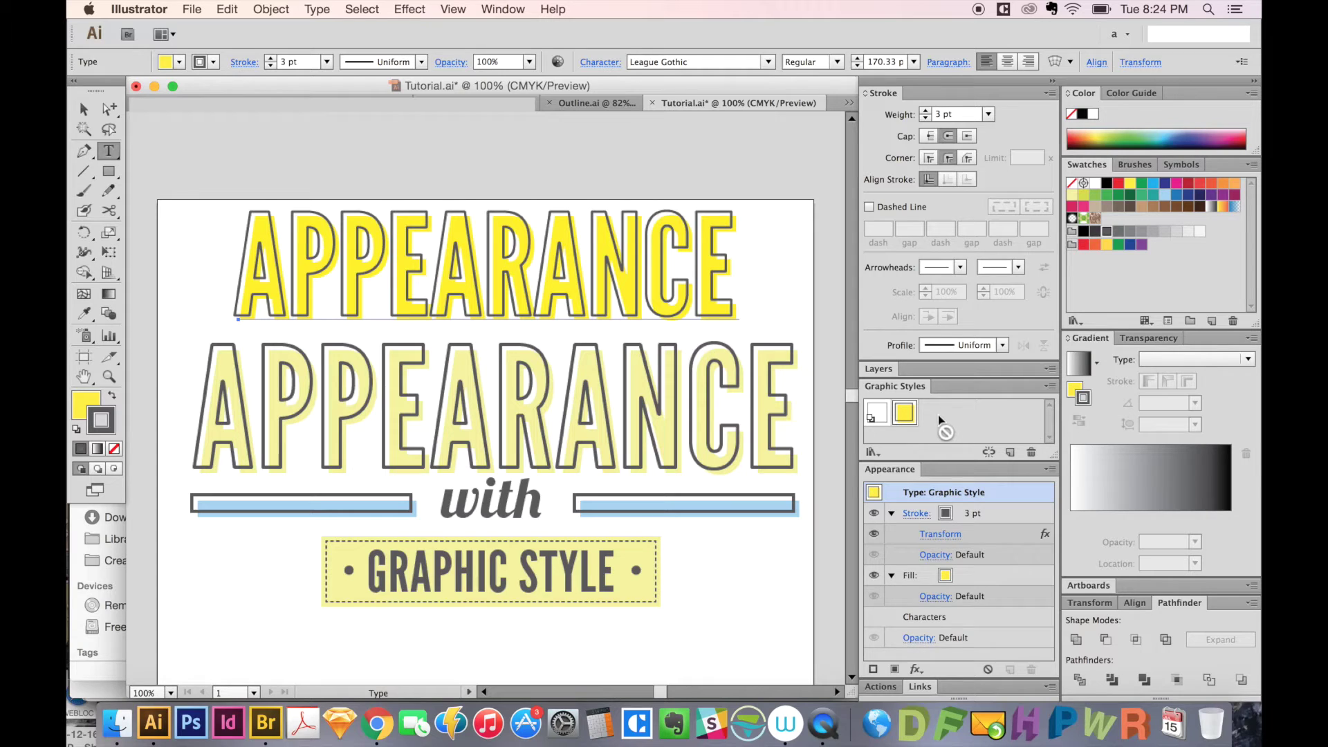
pyautogui.moveTo(991, 518); pyautogui.dragTo(981, 418)
pyautogui.moveTo(876, 496); pyautogui.dragTo(931, 417)
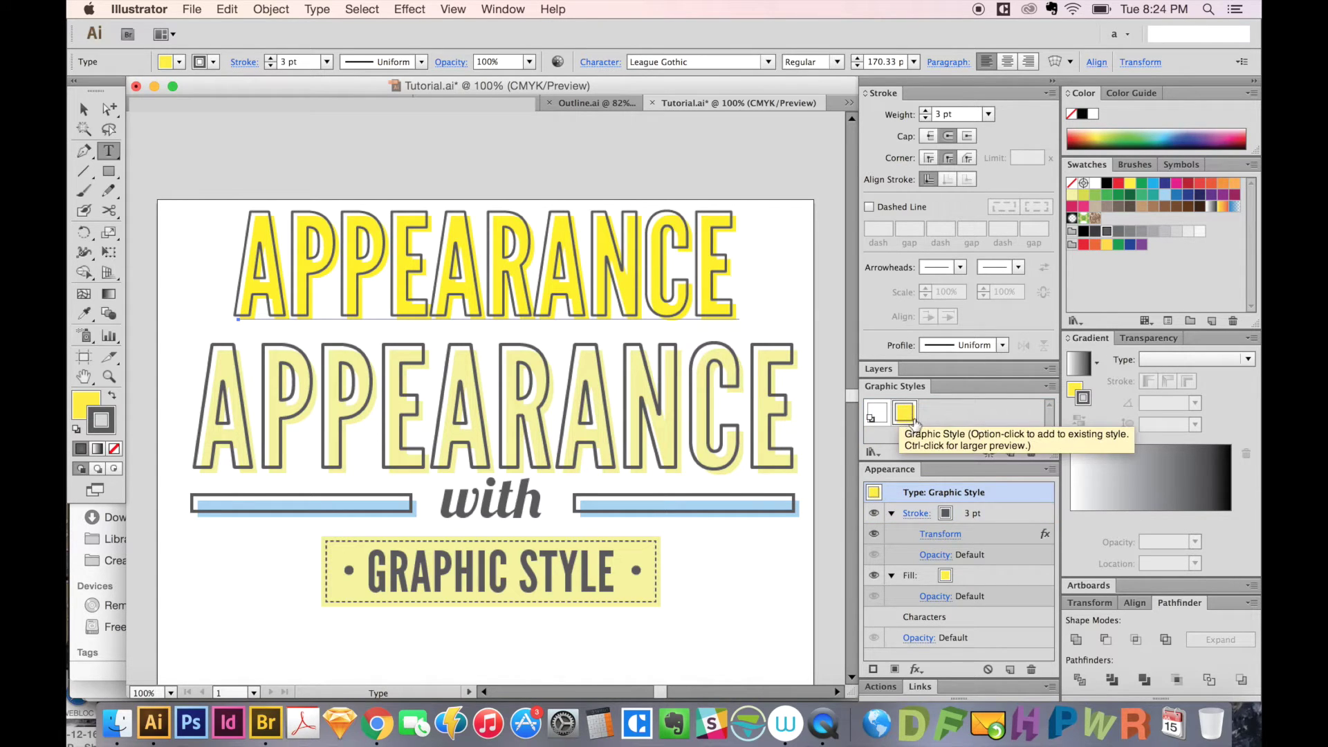
pyautogui.click(84, 109)
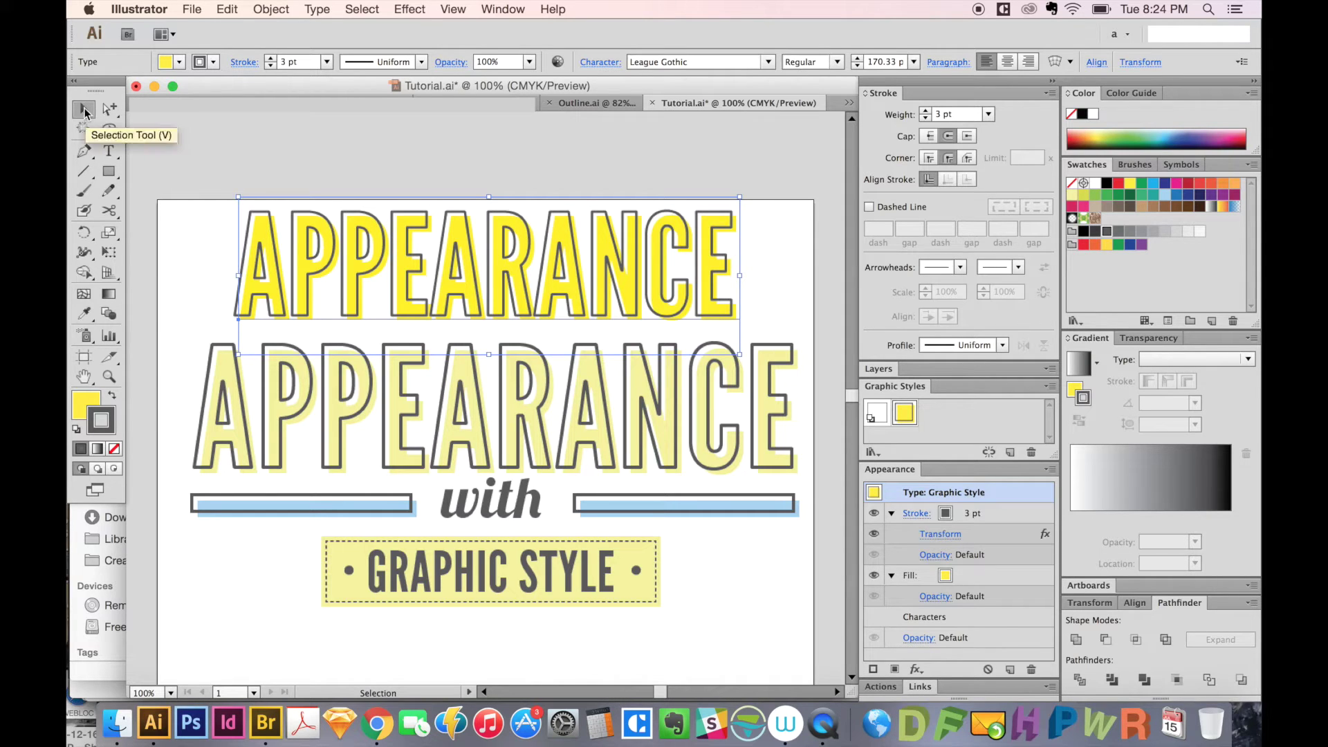
# - Draw a small square over the artboard's edge, just beside the bright yellow APPEARANCE text
pyautogui.click(169, 159)
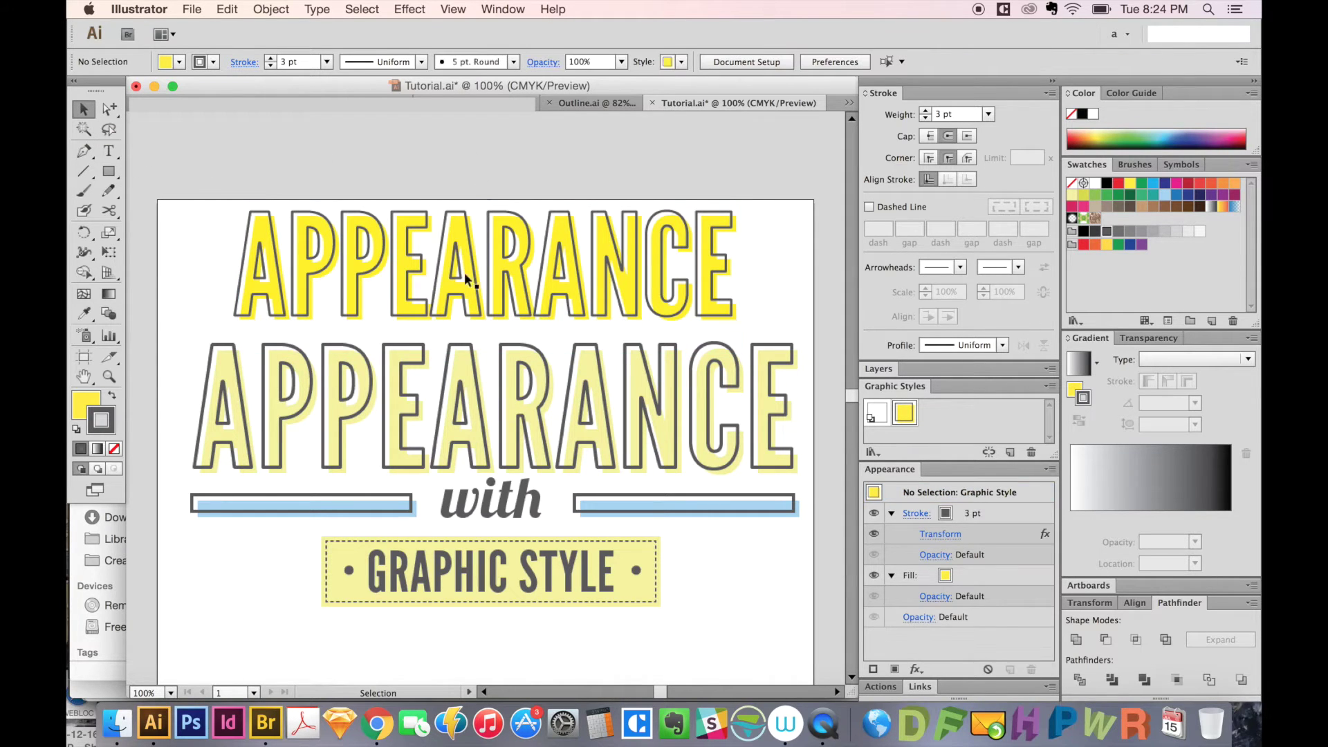
pyautogui.scroll(-3, 653, 425)
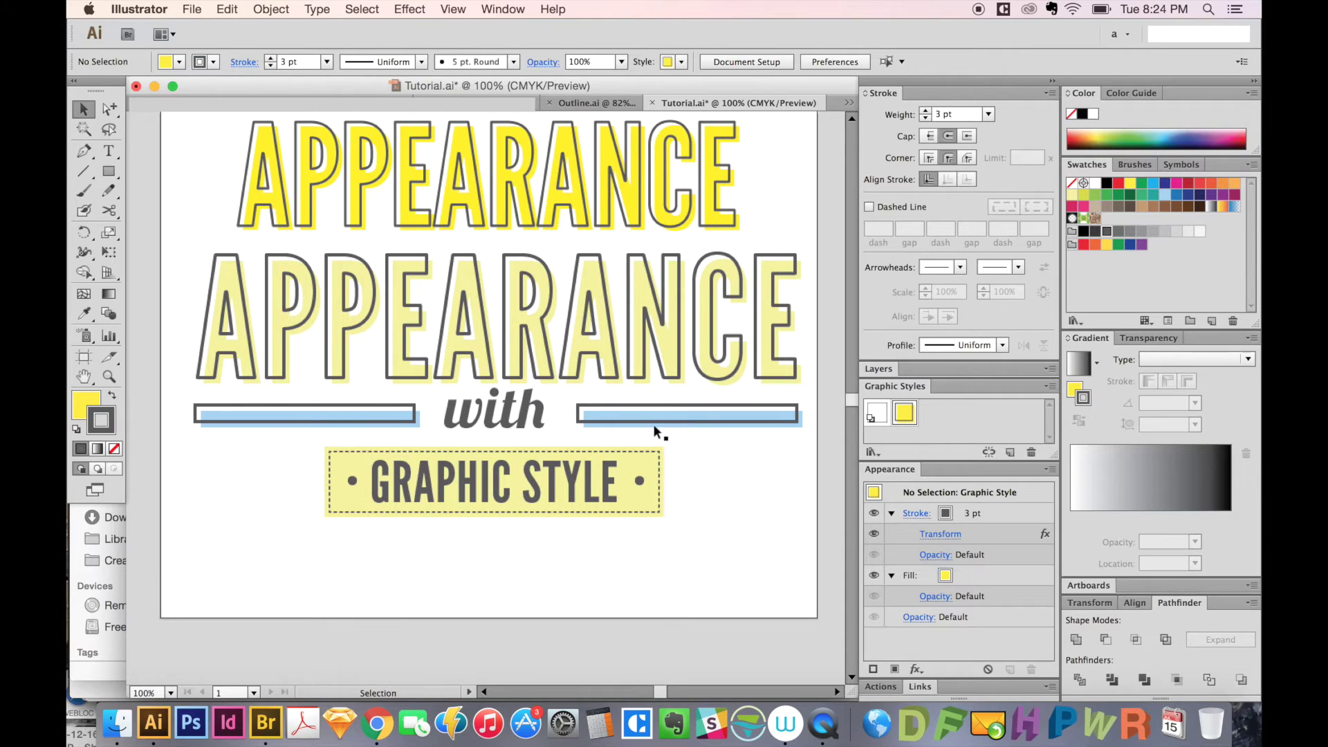
pyautogui.scroll(3, 771, 454)
pyautogui.hscroll(5, 771, 454)
pyautogui.press('m')
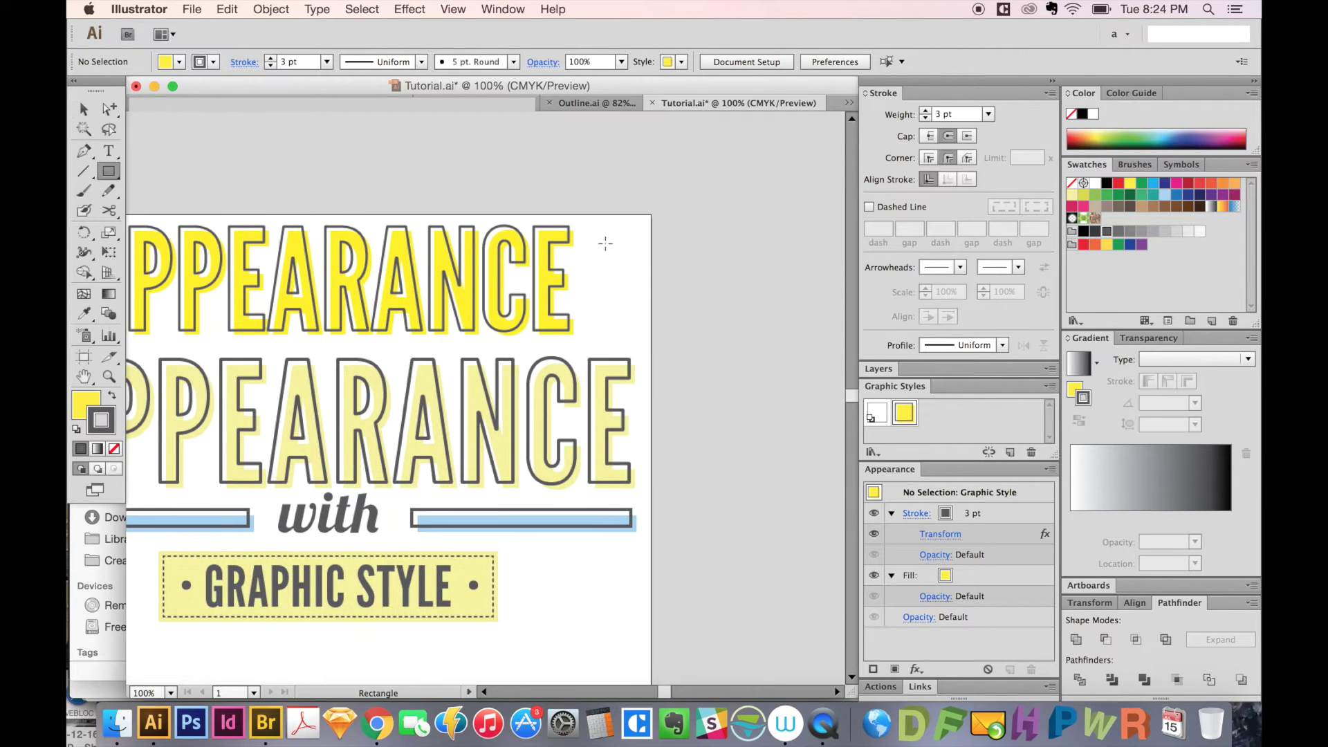
pyautogui.moveTo(627, 242); pyautogui.dragTo(670, 285)
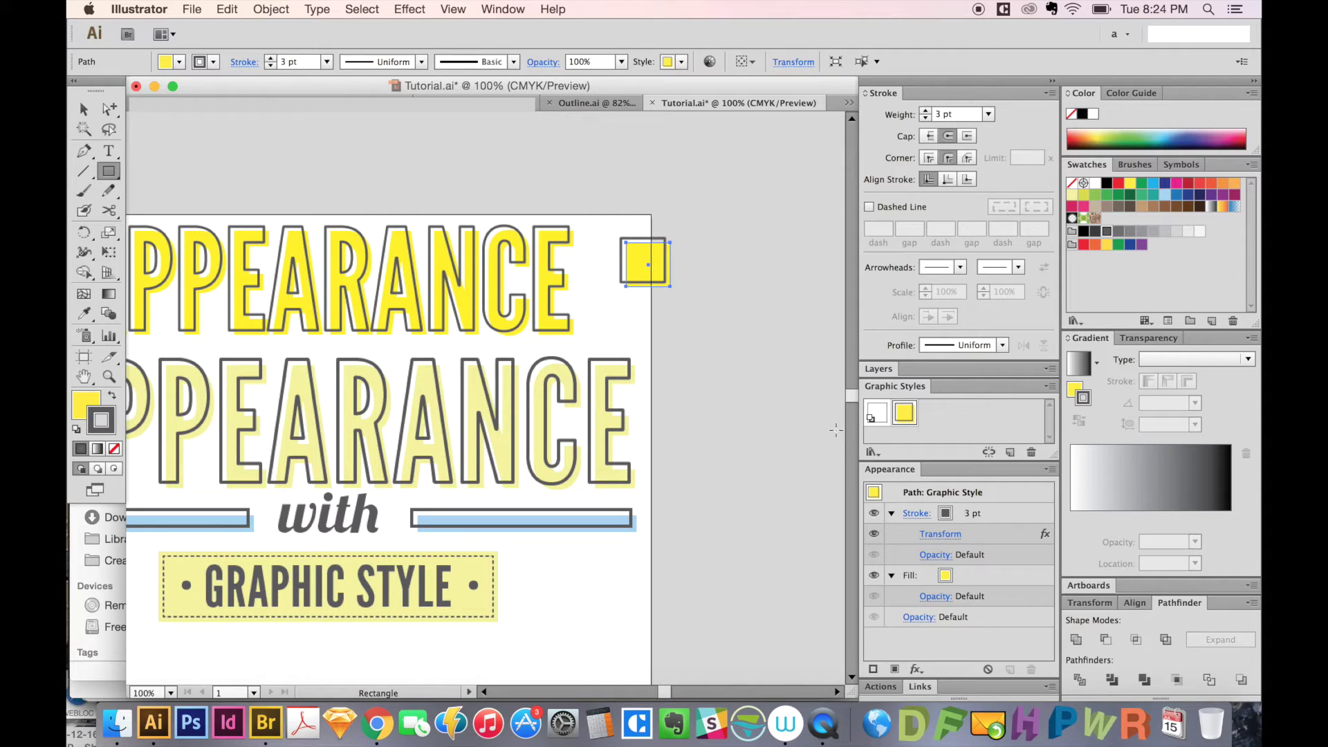
# - Alternate the square between the default graphic style and the saved yellow graphic style, ending on the yellow one
pyautogui.click(876, 415)
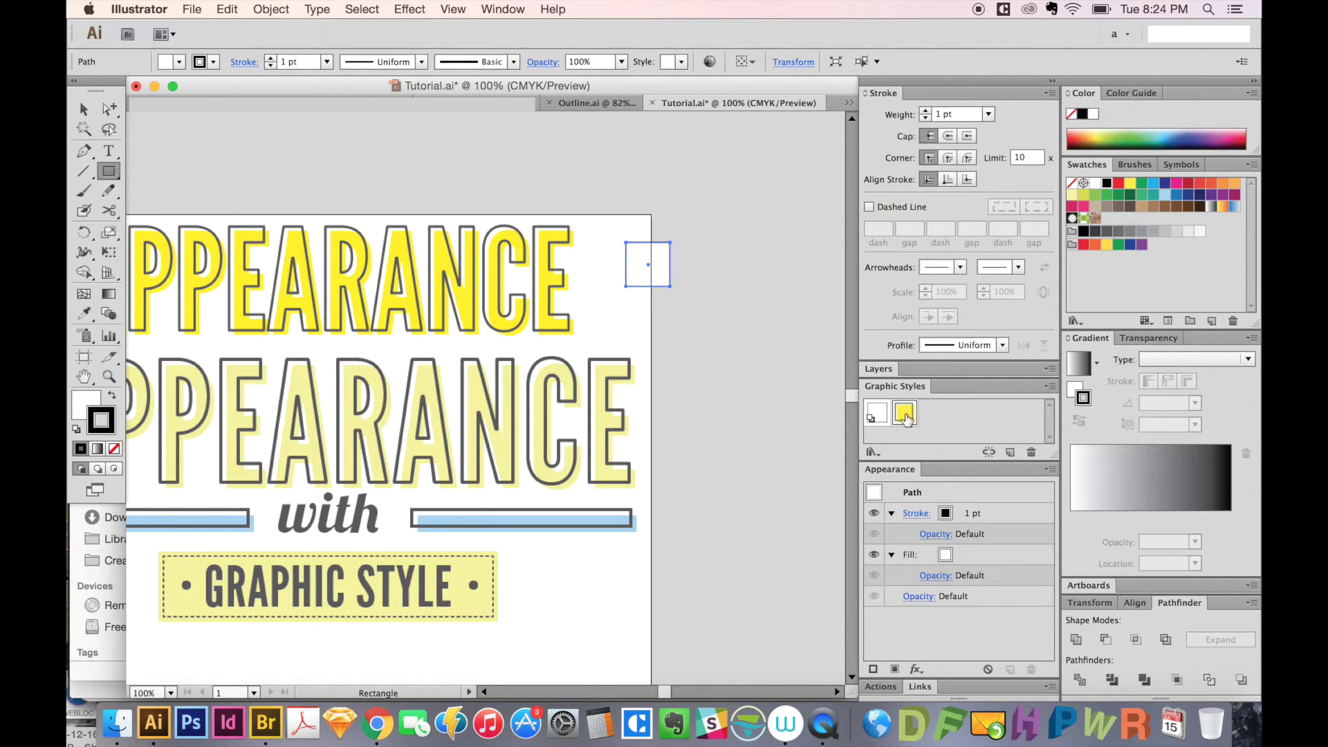
pyautogui.click(904, 413)
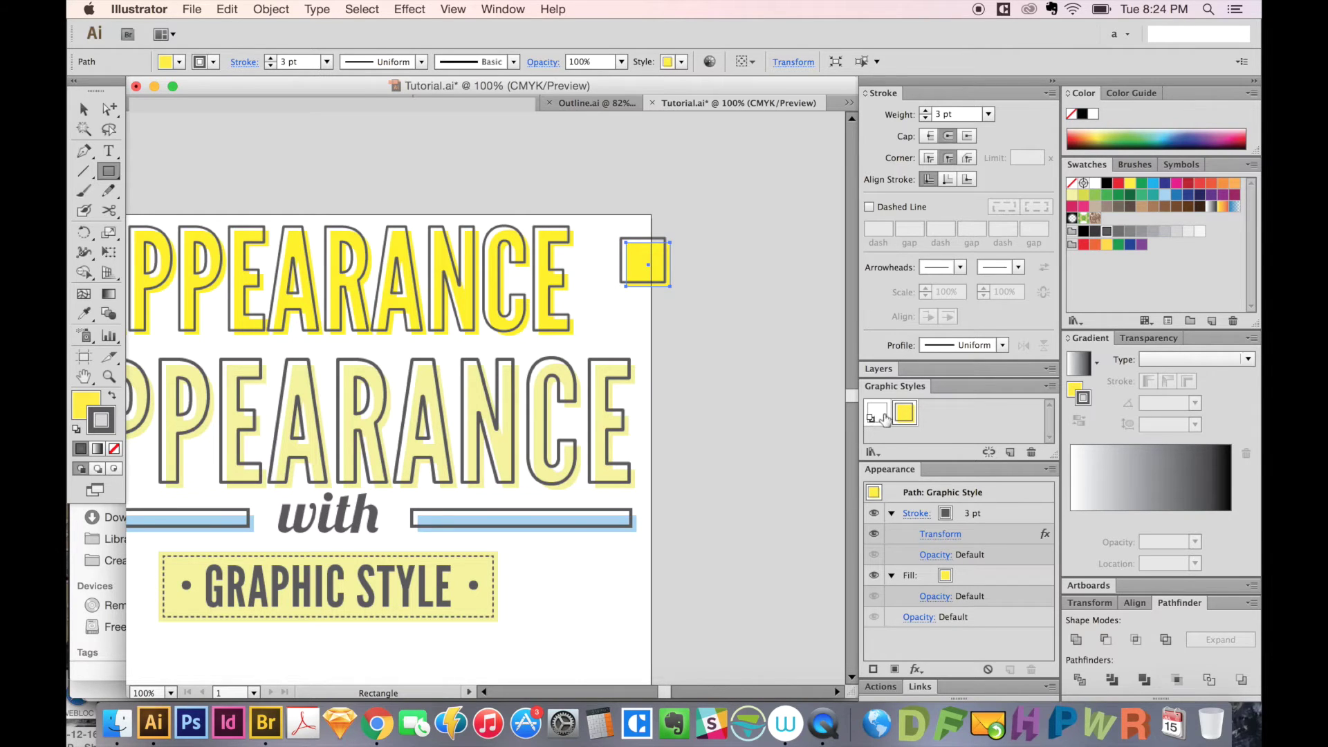
pyautogui.click(878, 417)
pyautogui.click(907, 422)
# - Draw a closed freeform Pencil shape beside the artboard and apply the saved yellow graphic style to it
pyautogui.press('super+shift+a')
pyautogui.press('n')
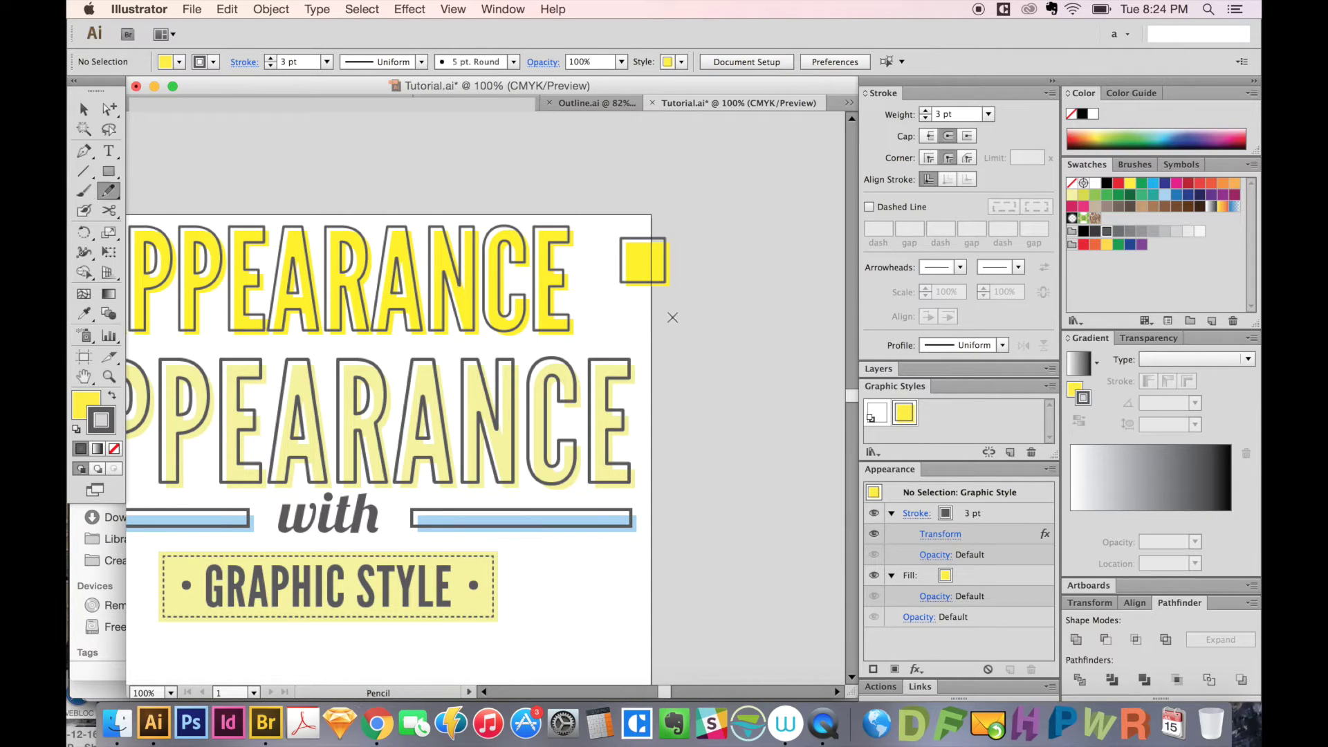
pyautogui.moveTo(668, 334); pyautogui.dragTo(731, 285)
pyautogui.moveTo(776, 223)
pyautogui.mouseDown()
pyautogui.moveTo(755, 287)
pyautogui.moveTo(768, 319)
pyautogui.moveTo(729, 352)
pyautogui.moveTo(718, 385)
pyautogui.moveTo(692, 384)
pyautogui.moveTo(688, 355)
pyautogui.moveTo(670, 333)
pyautogui.mouseUp()
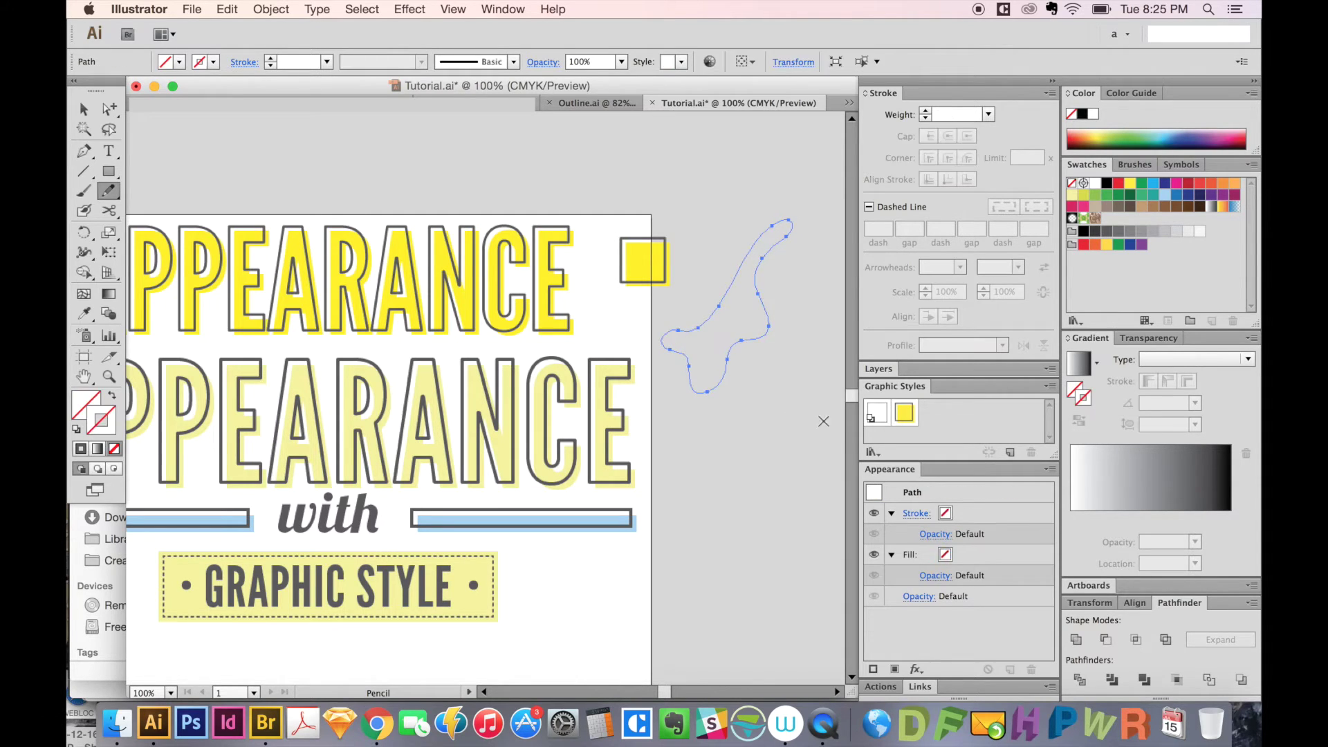
pyautogui.click(902, 414)
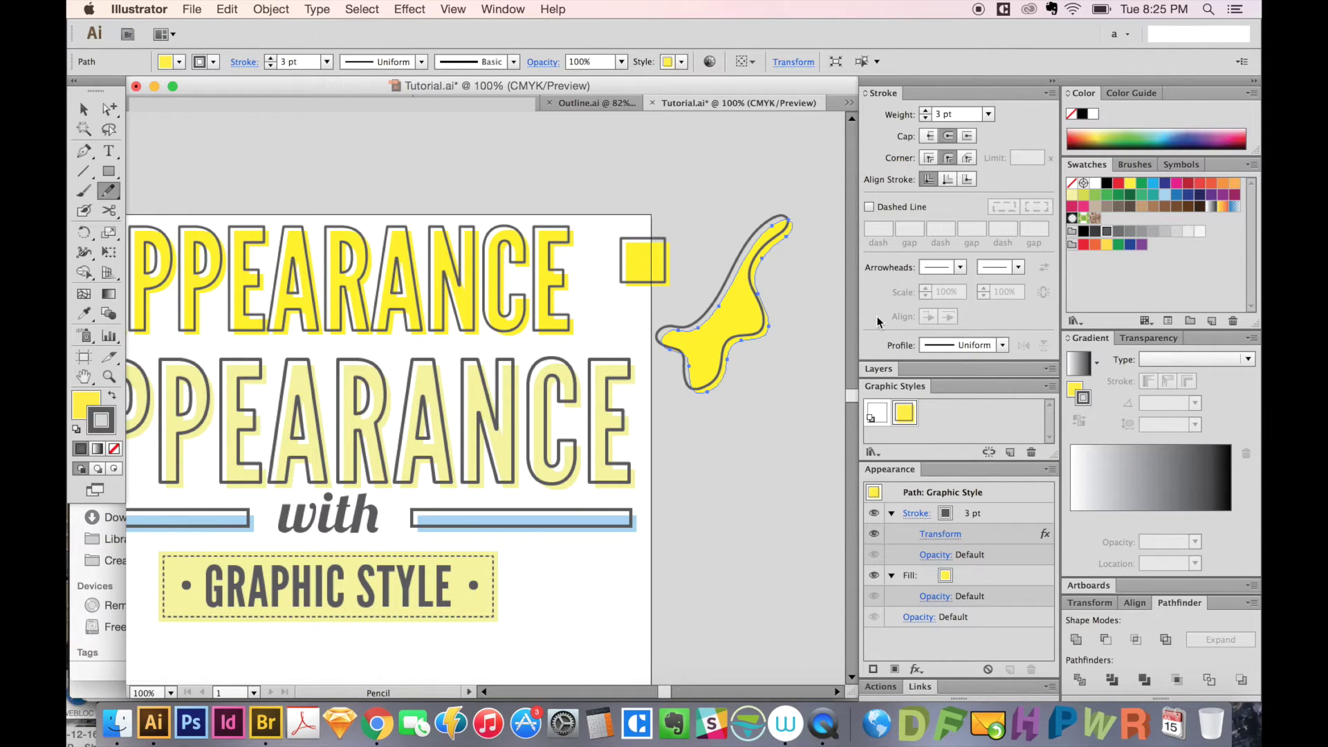
# - Delete the test square and the freeform shape beside the artboard
pyautogui.click(83, 109)
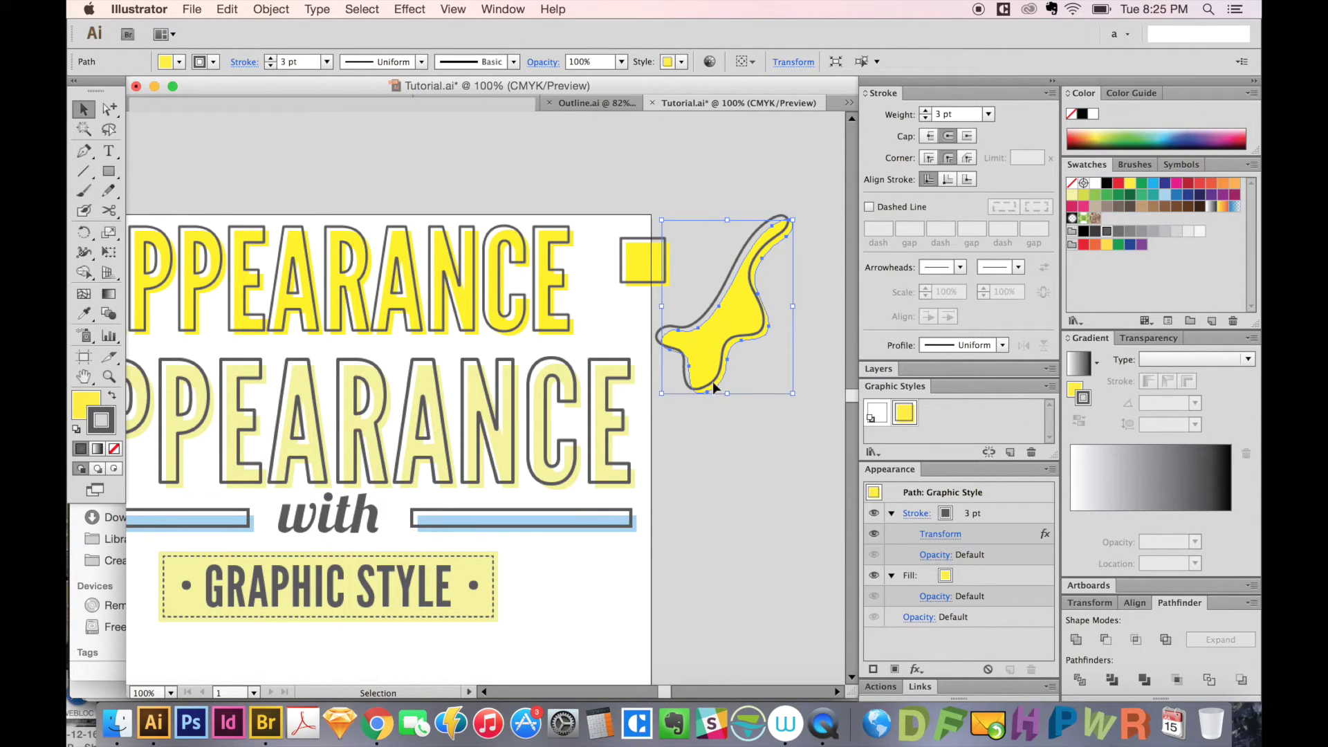
pyautogui.click(750, 401)
pyautogui.moveTo(801, 200); pyautogui.dragTo(660, 280)
pyautogui.moveTo(638, 347); pyautogui.dragTo(708, 348)
pyautogui.press('Delete')
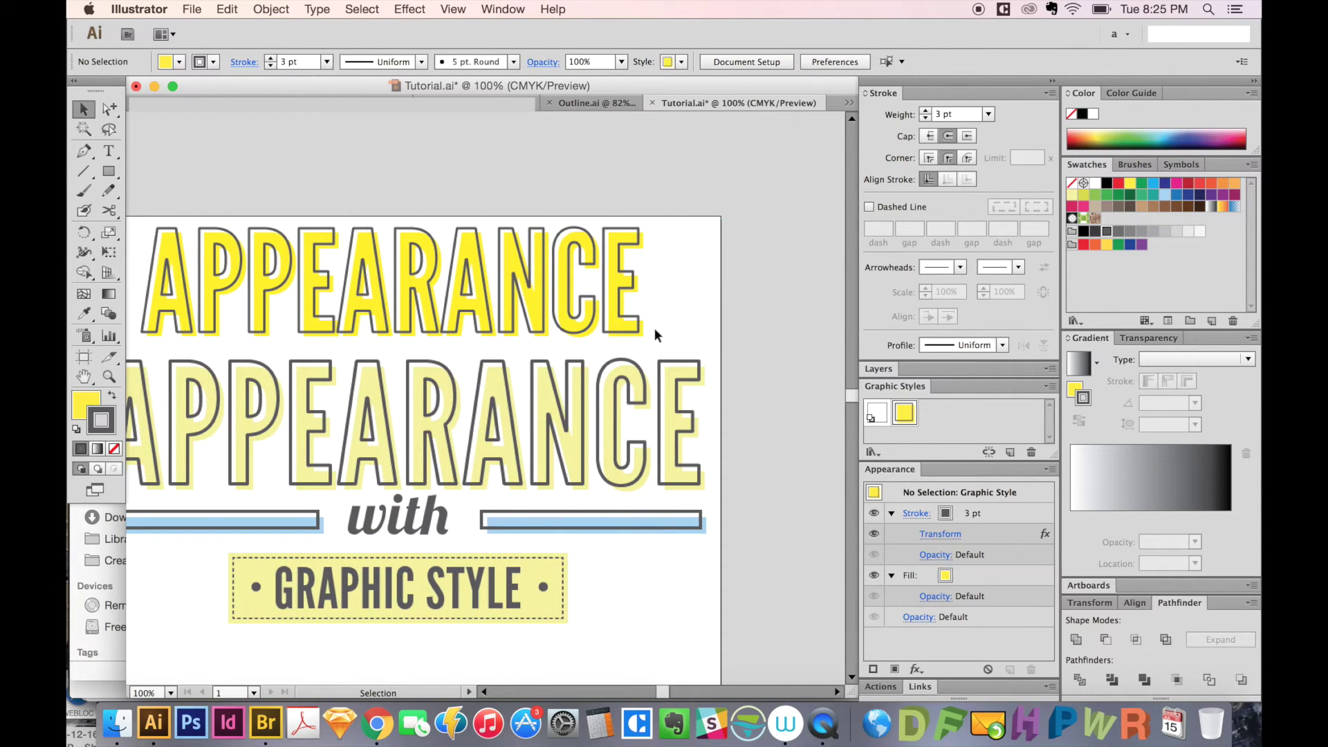
pyautogui.moveTo(333, 268); pyautogui.dragTo(404, 276)
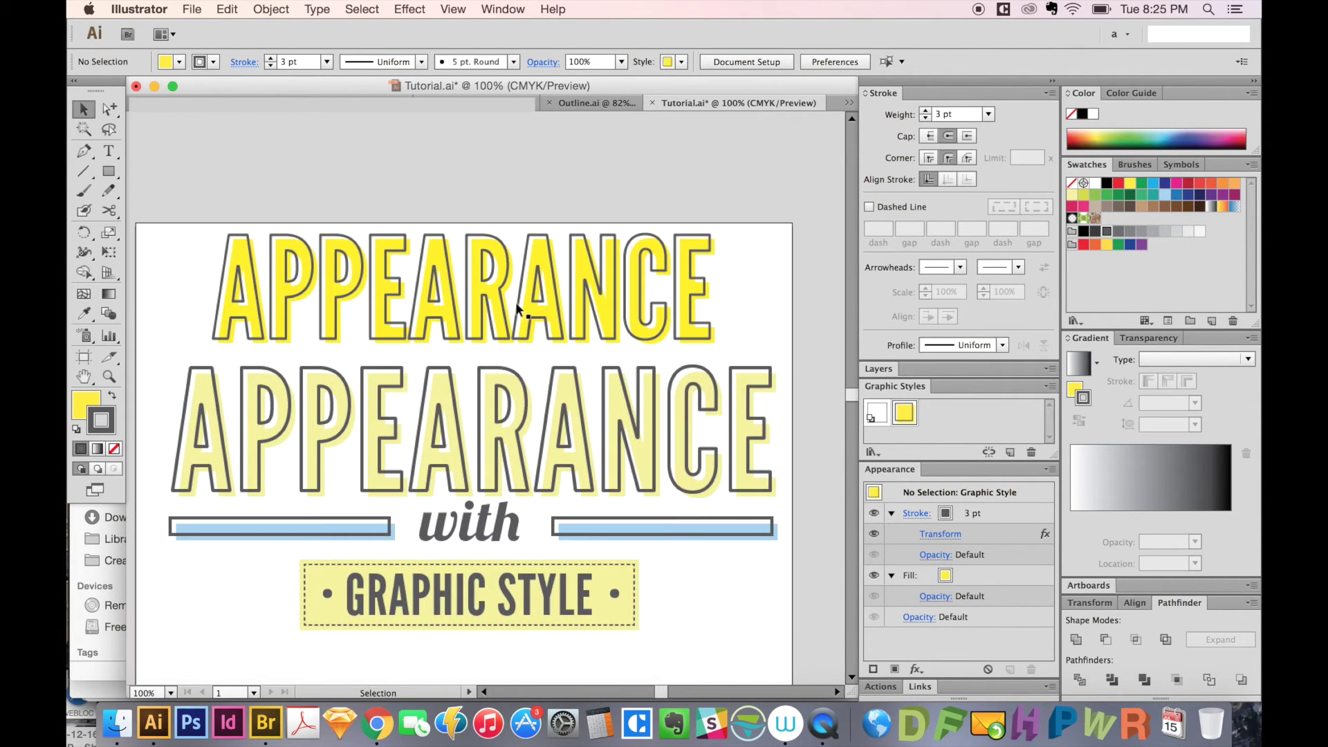
# - Try replacing the last A of the bright yellow APPEARANCE text with ASDFKJ, undo it, and return to the Selection tool
pyautogui.press('t')
pyautogui.moveTo(518, 298); pyautogui.dragTo(570, 282)
pyautogui.write('ASDFKJ')
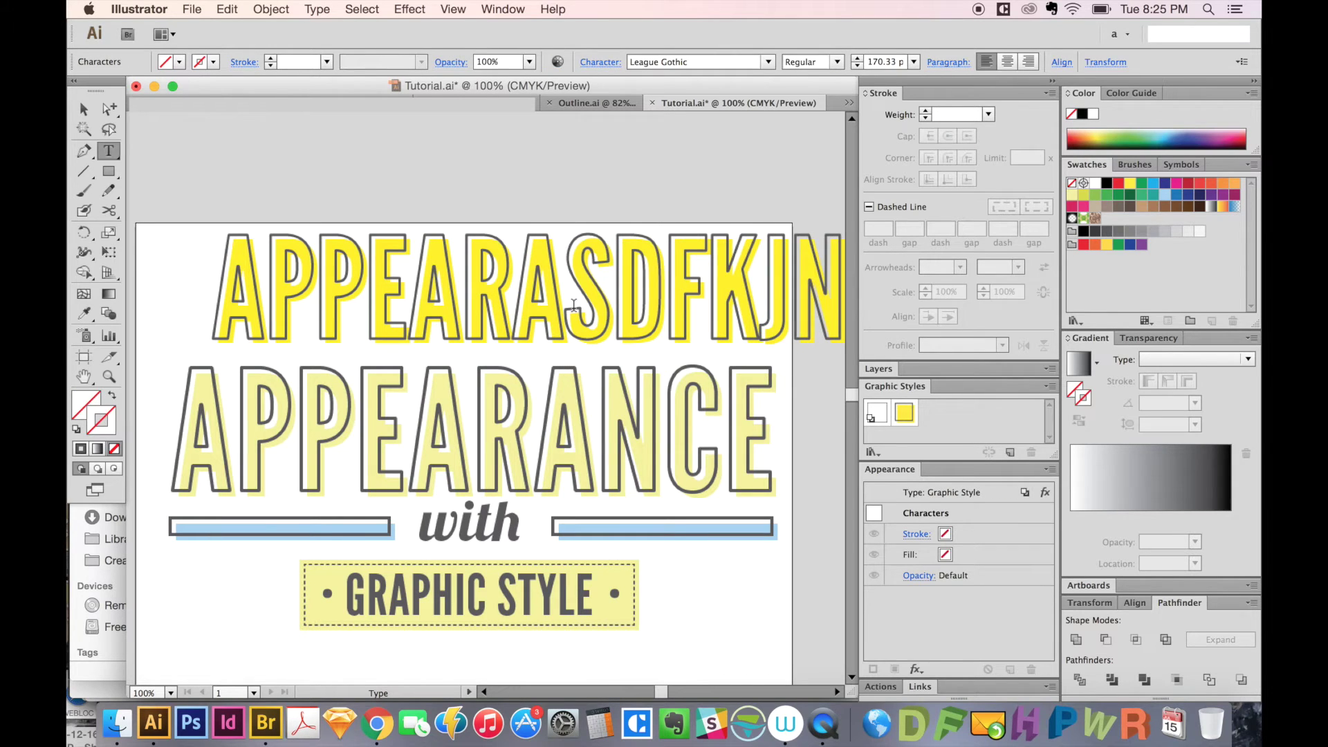
pyautogui.press('super+z')
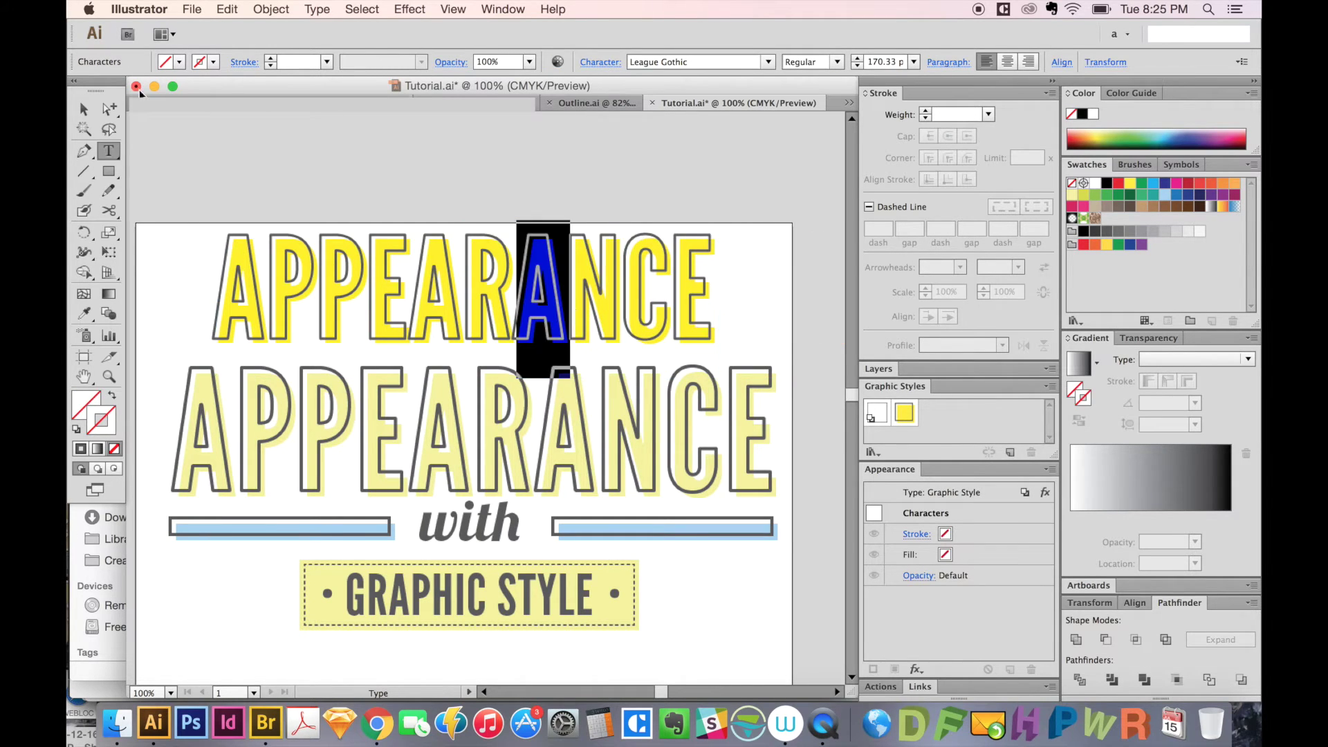
pyautogui.click(83, 109)
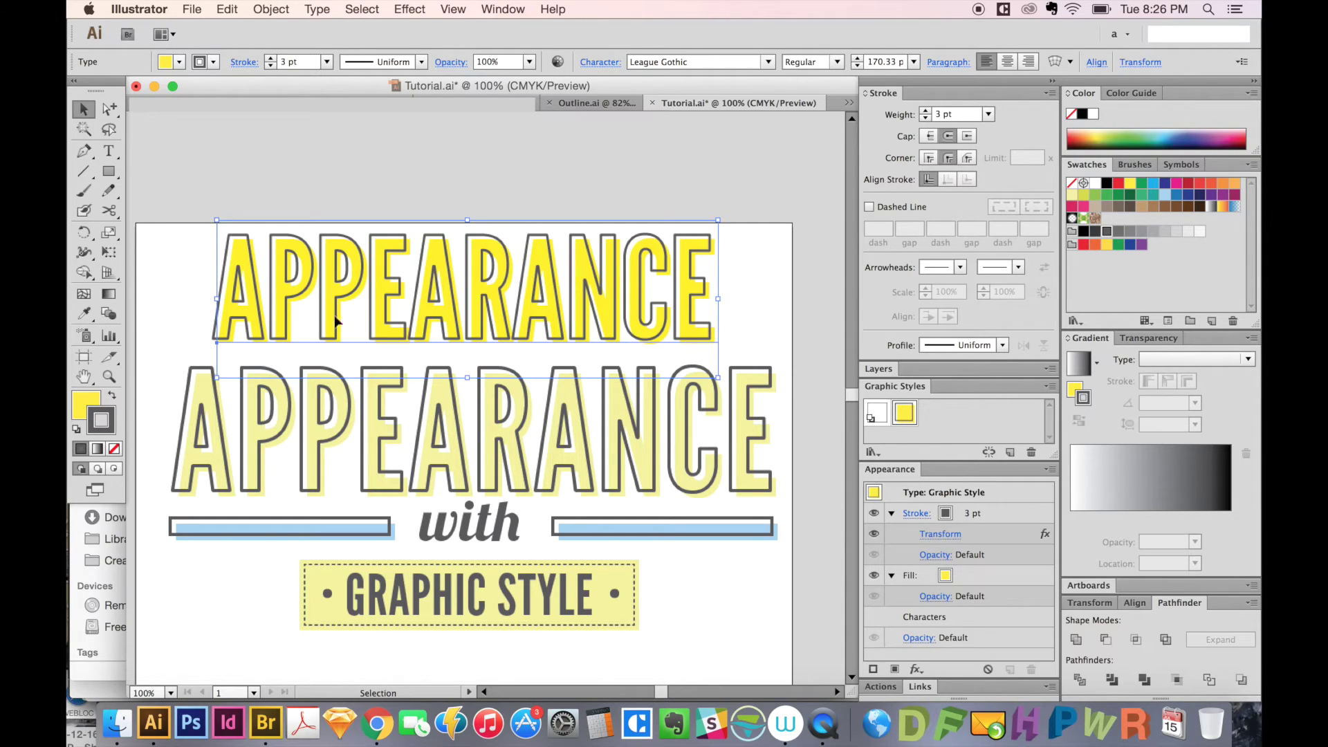
# - Draw a long, thin rectangle in the yellow graphic style off the artboard, level with the blue bars
pyautogui.scroll(-3, 484, 401)
pyautogui.hscroll(2, 484, 401)
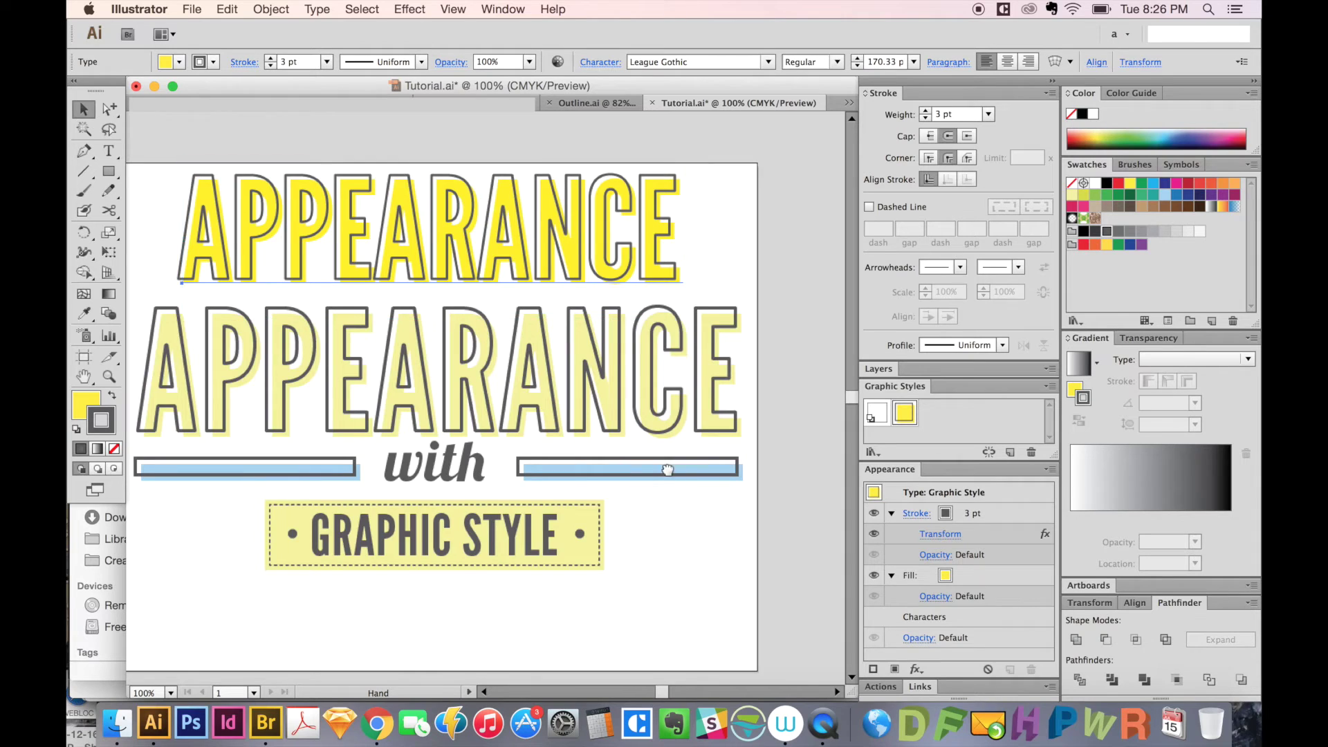
pyautogui.hscroll(3, 487, 244)
pyautogui.press('m')
pyautogui.hscroll(1, 623, 415)
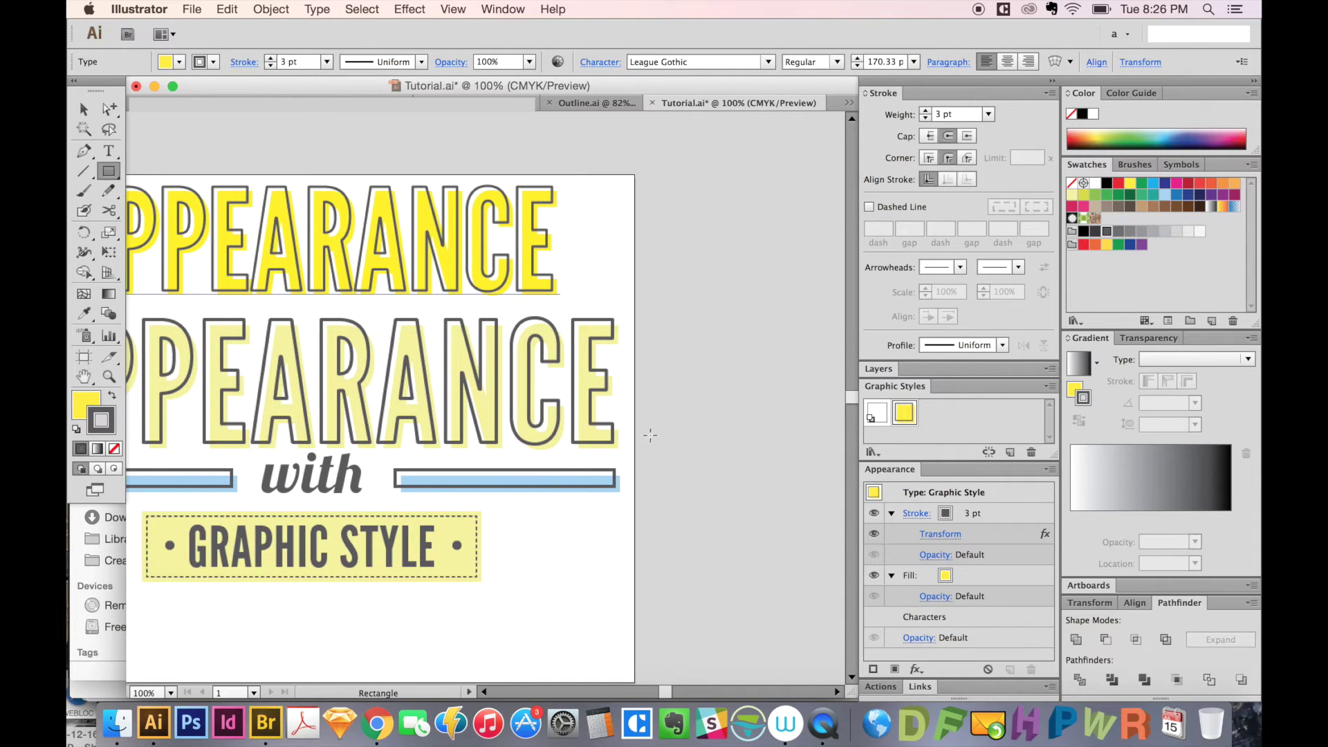
pyautogui.moveTo(642, 467); pyautogui.dragTo(838, 488)
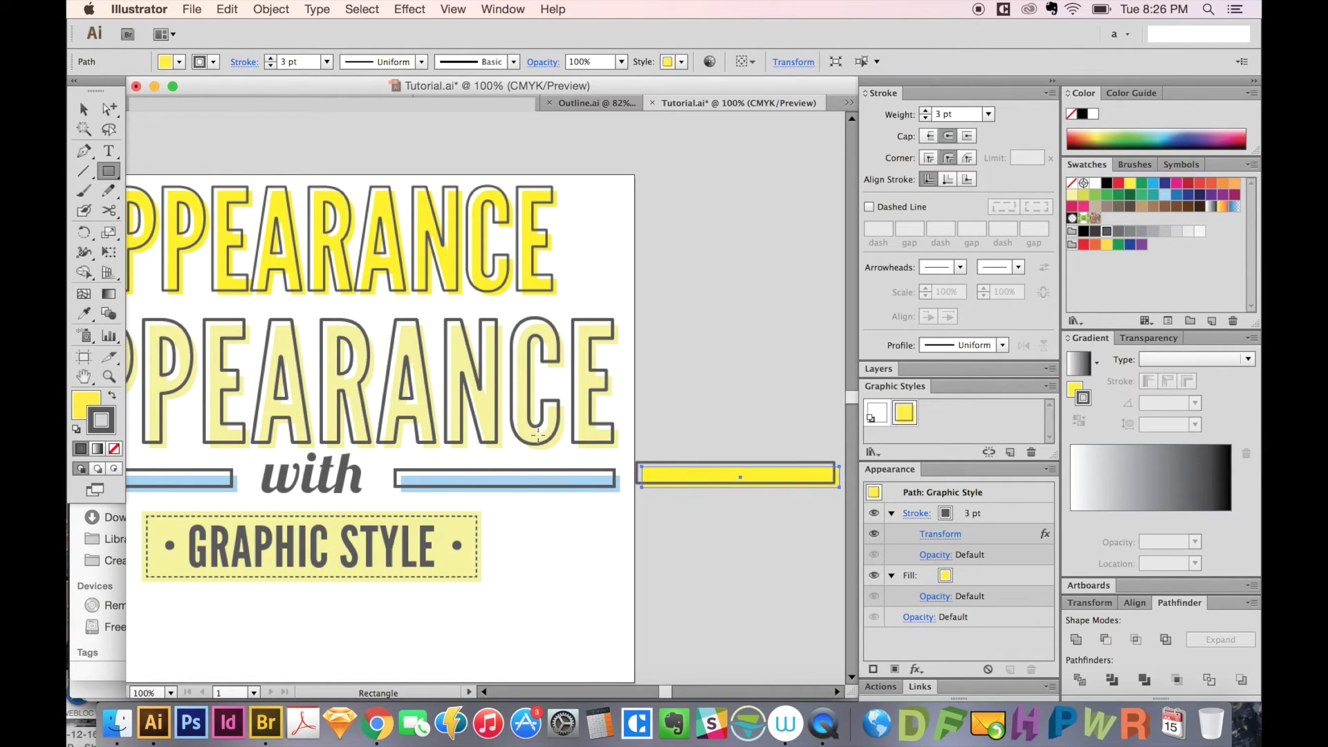
# - Set the thin rectangle's fill to the light blue swatch and save its appearance as a second graphic style
pyautogui.click(962, 578)
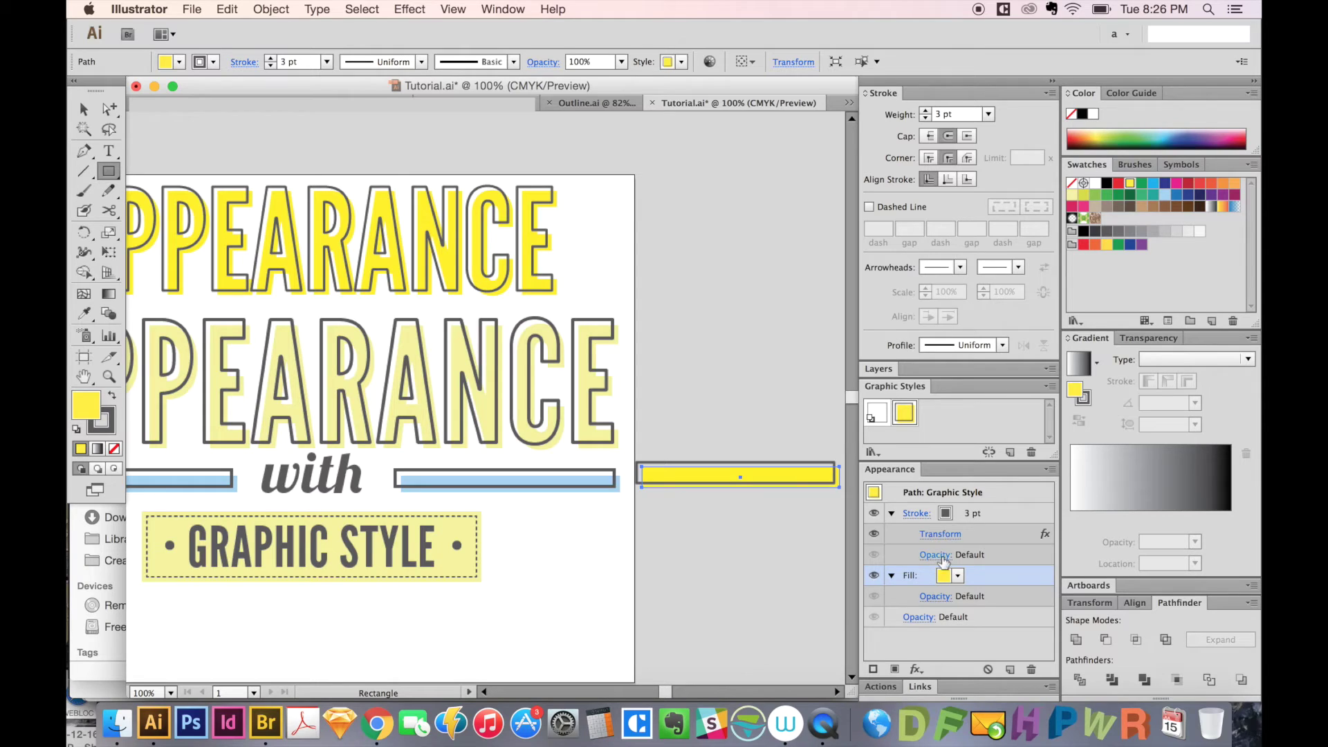
pyautogui.click(1153, 184)
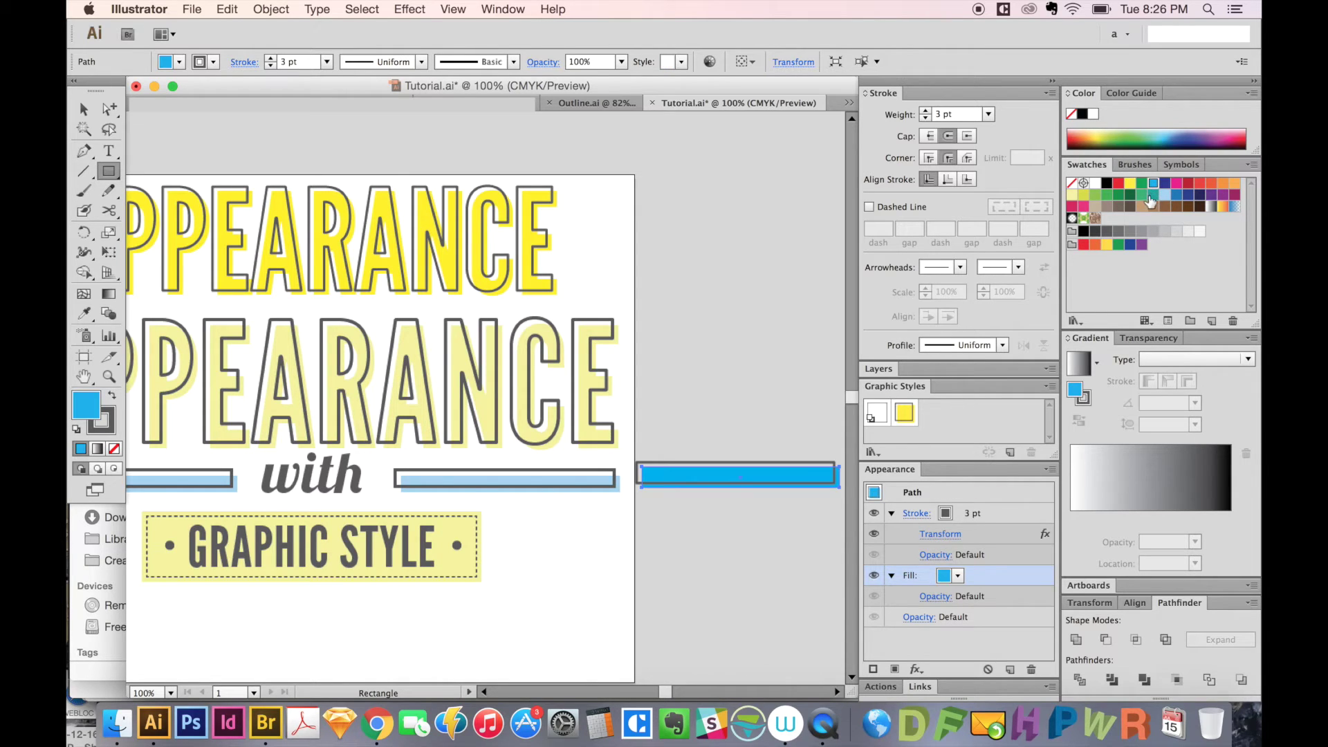
pyautogui.click(1165, 195)
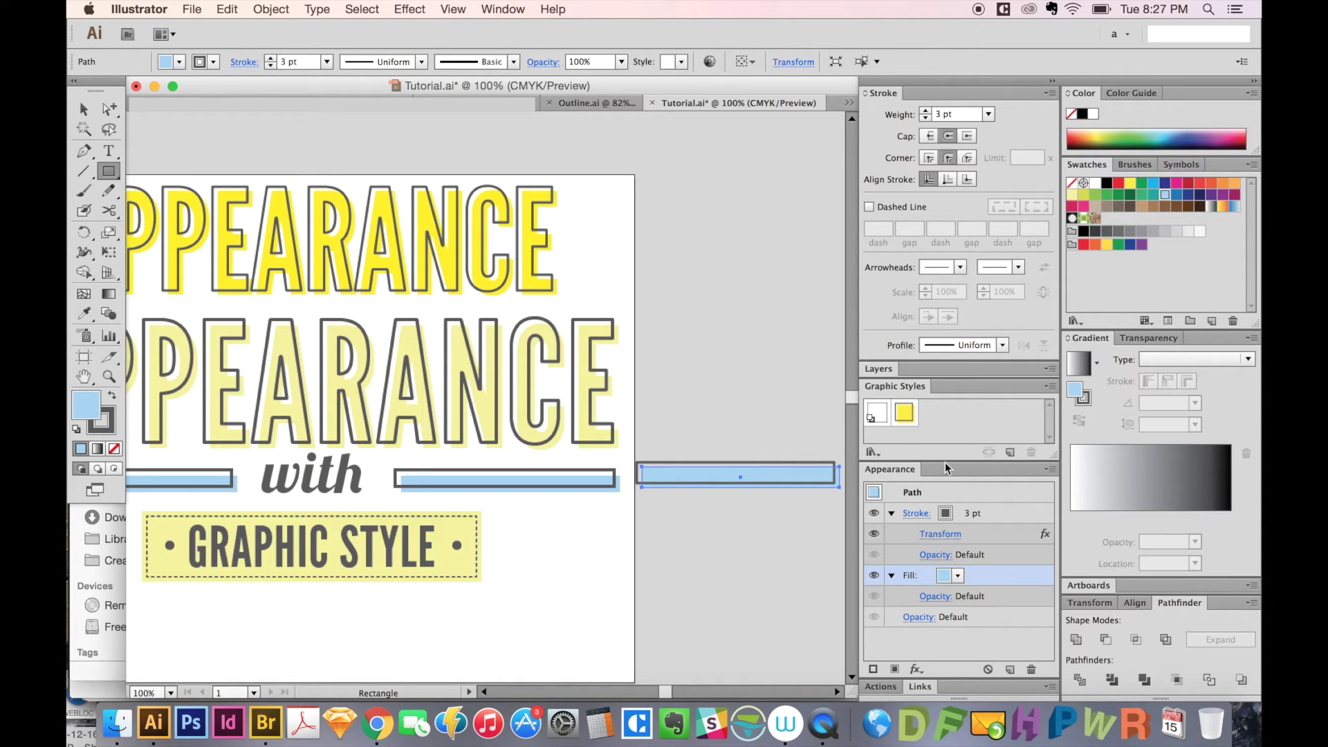
pyautogui.moveTo(874, 494); pyautogui.dragTo(929, 415)
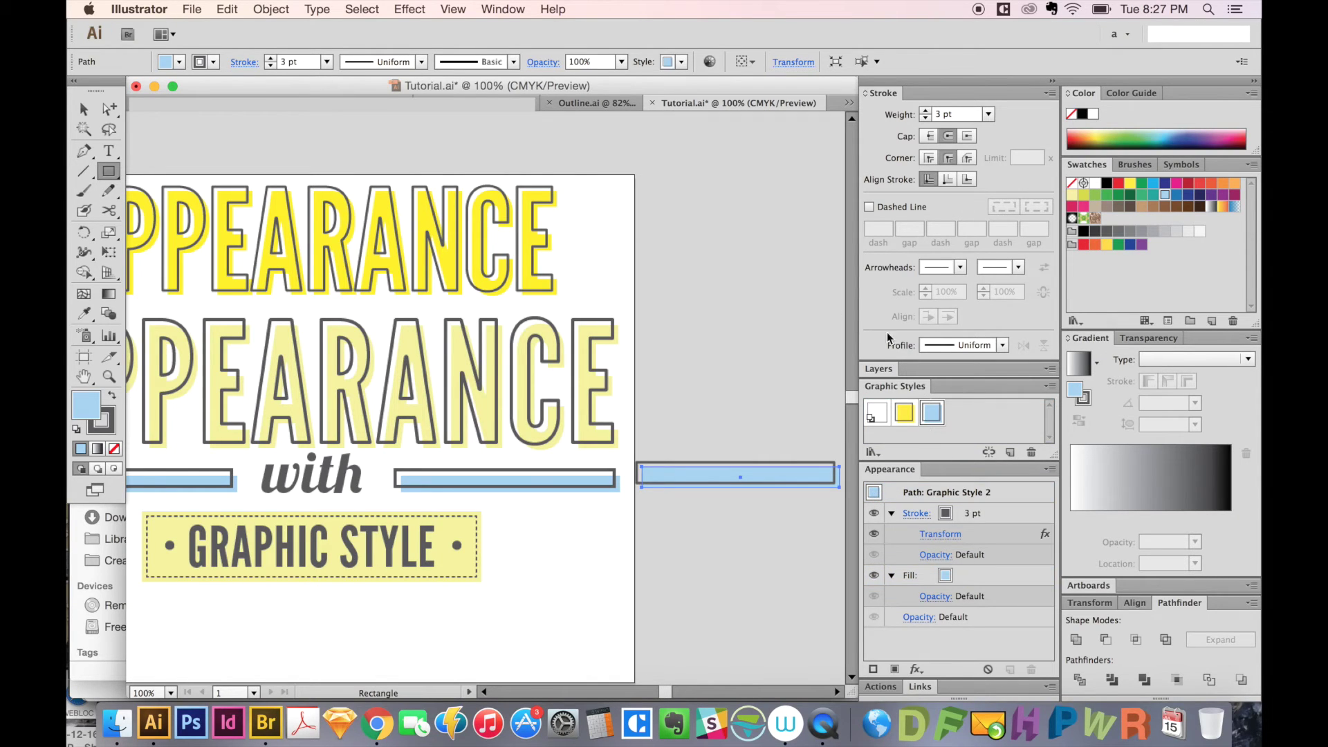
pyautogui.press('v')
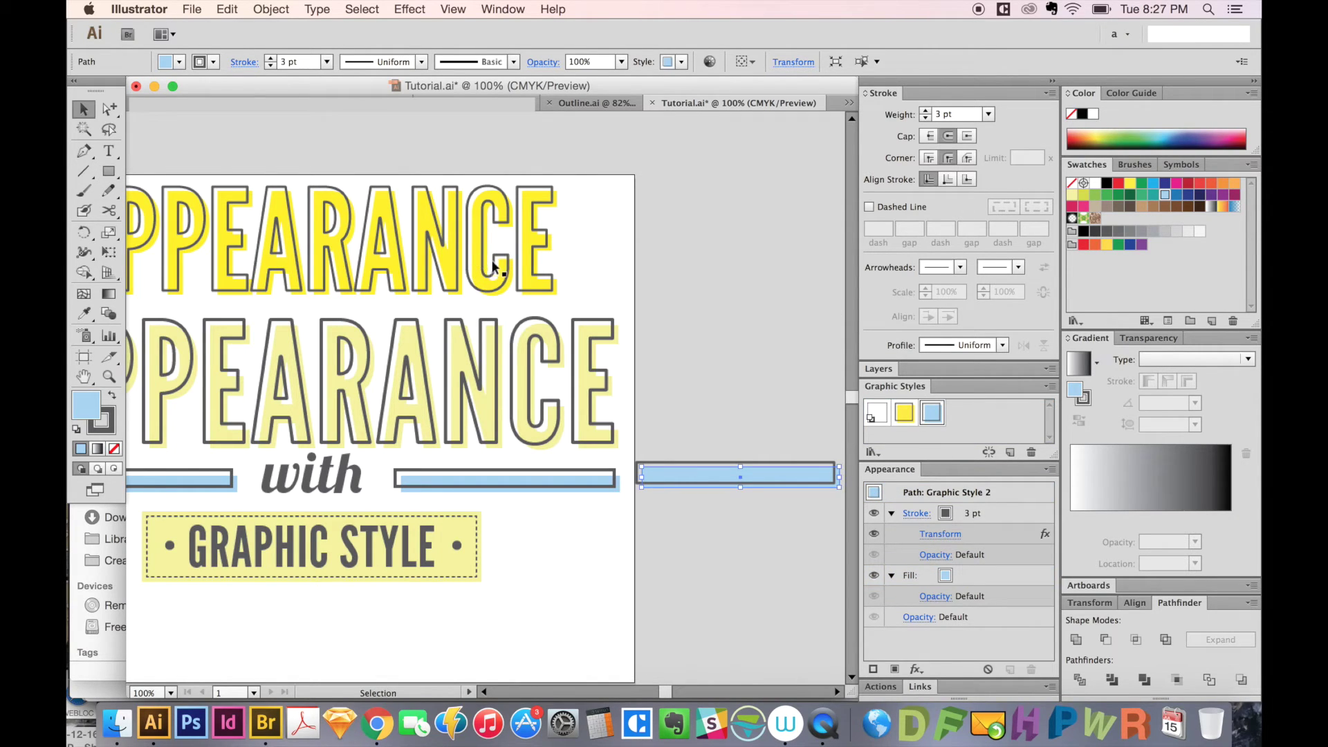
# - Apply the light blue graphic style to the bright yellow APPEARANCE text
pyautogui.click(493, 270)
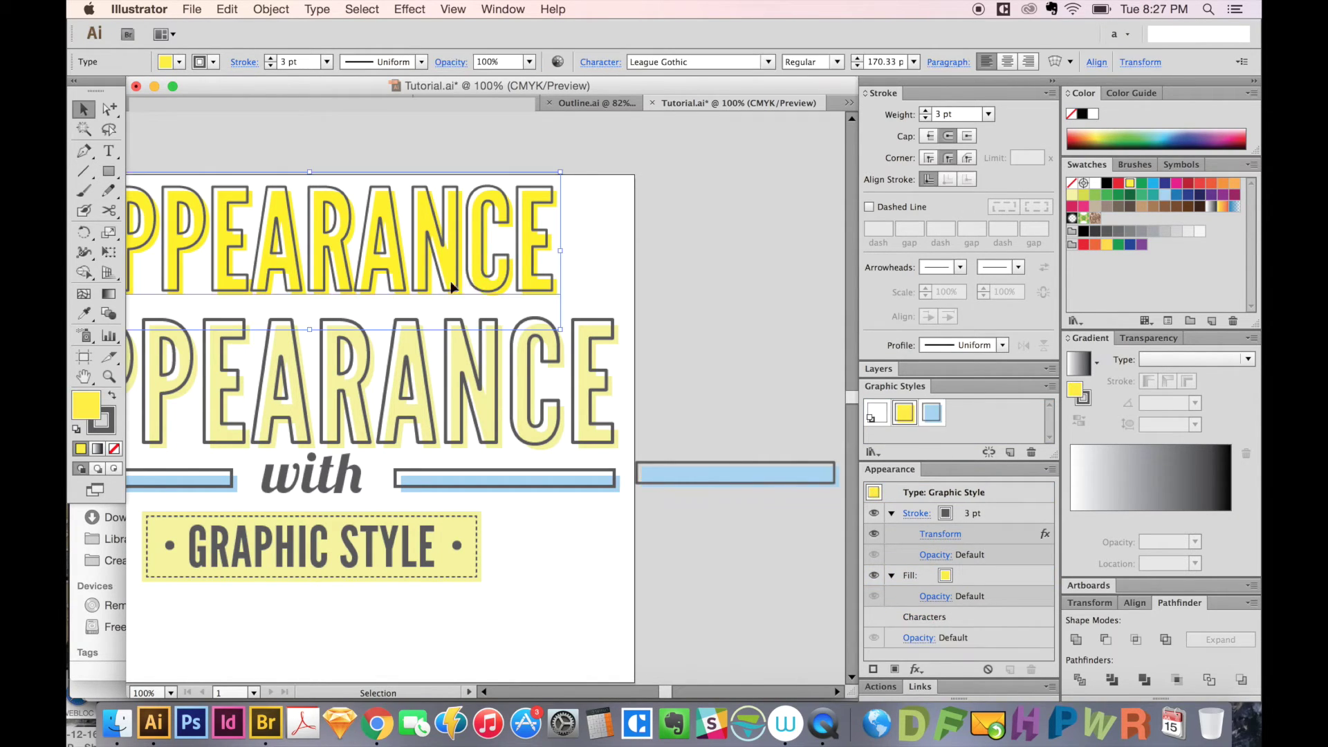
pyautogui.click(931, 414)
pyautogui.moveTo(473, 364); pyautogui.dragTo(595, 349)
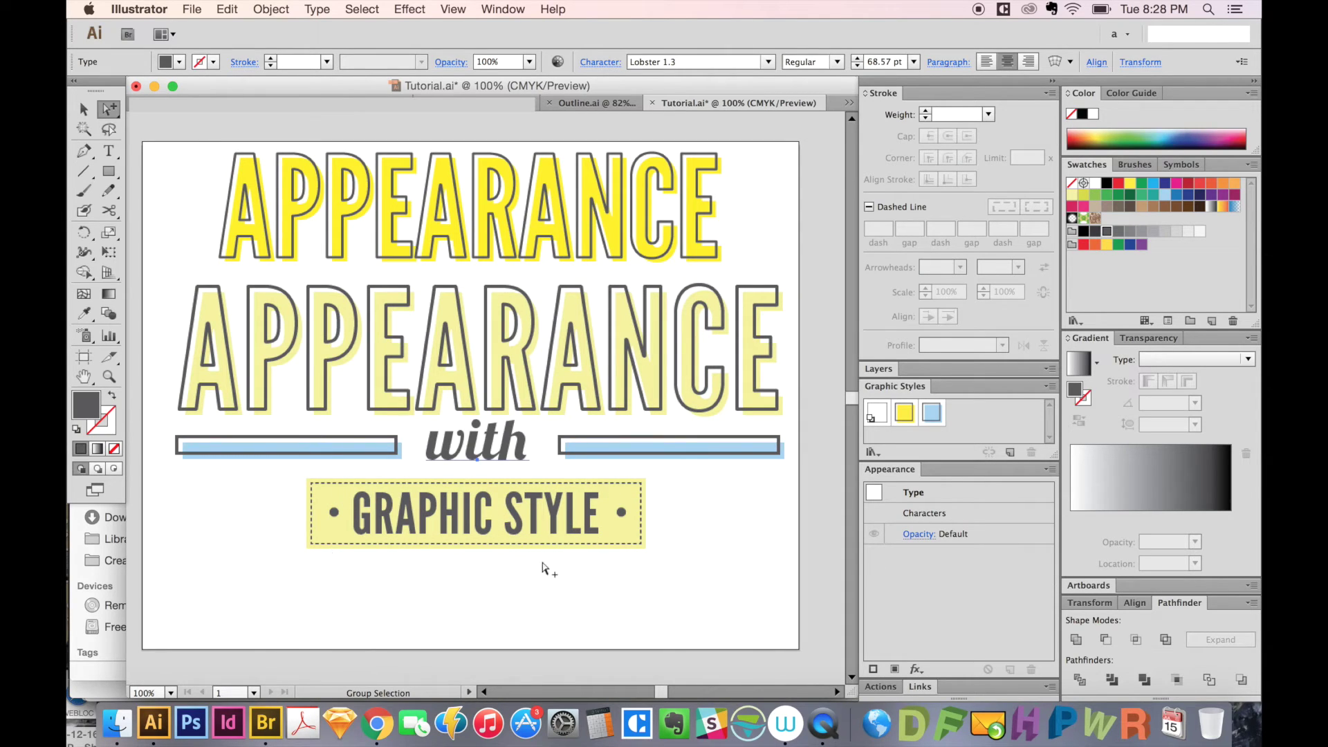
# - Draw a rectangle as wide as the GRAPHIC STYLE banner directly below it and fill it with the golden yellow swatch
pyautogui.press('m')
pyautogui.moveTo(312, 565); pyautogui.dragTo(642, 623)
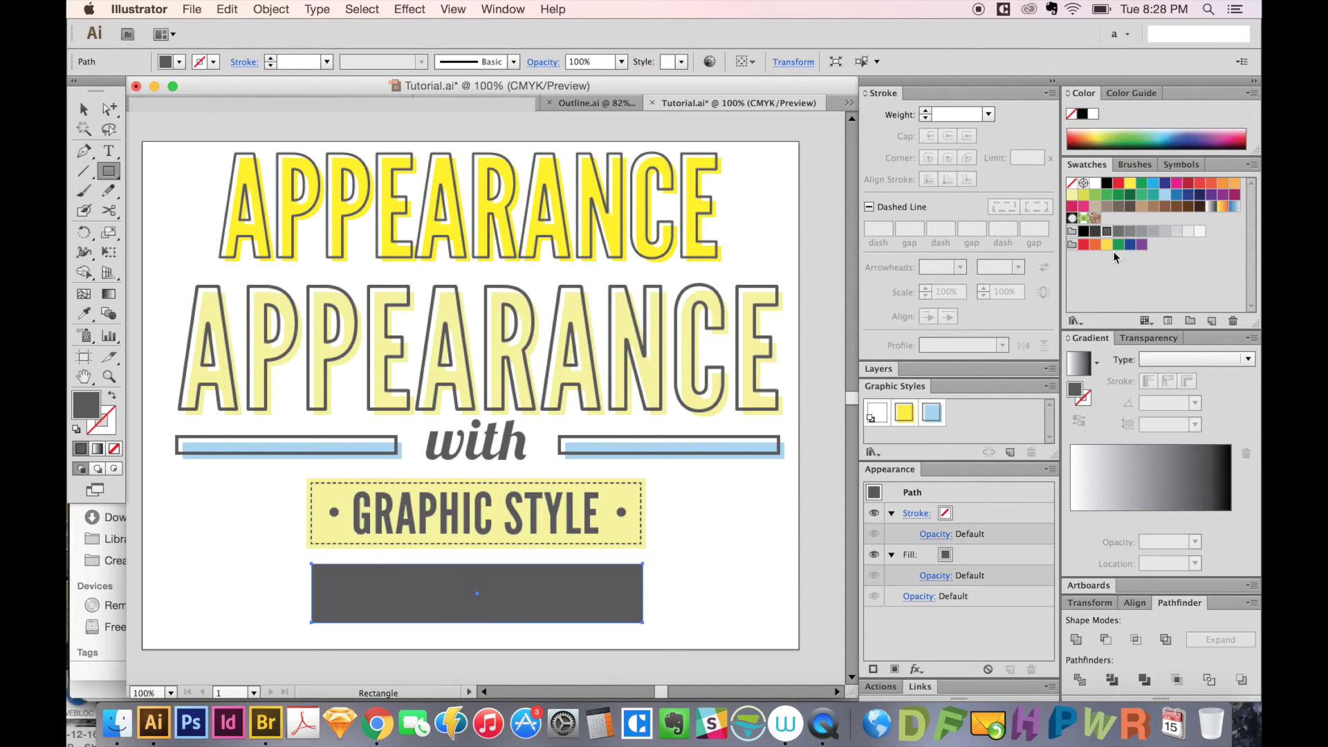
pyautogui.click(1108, 246)
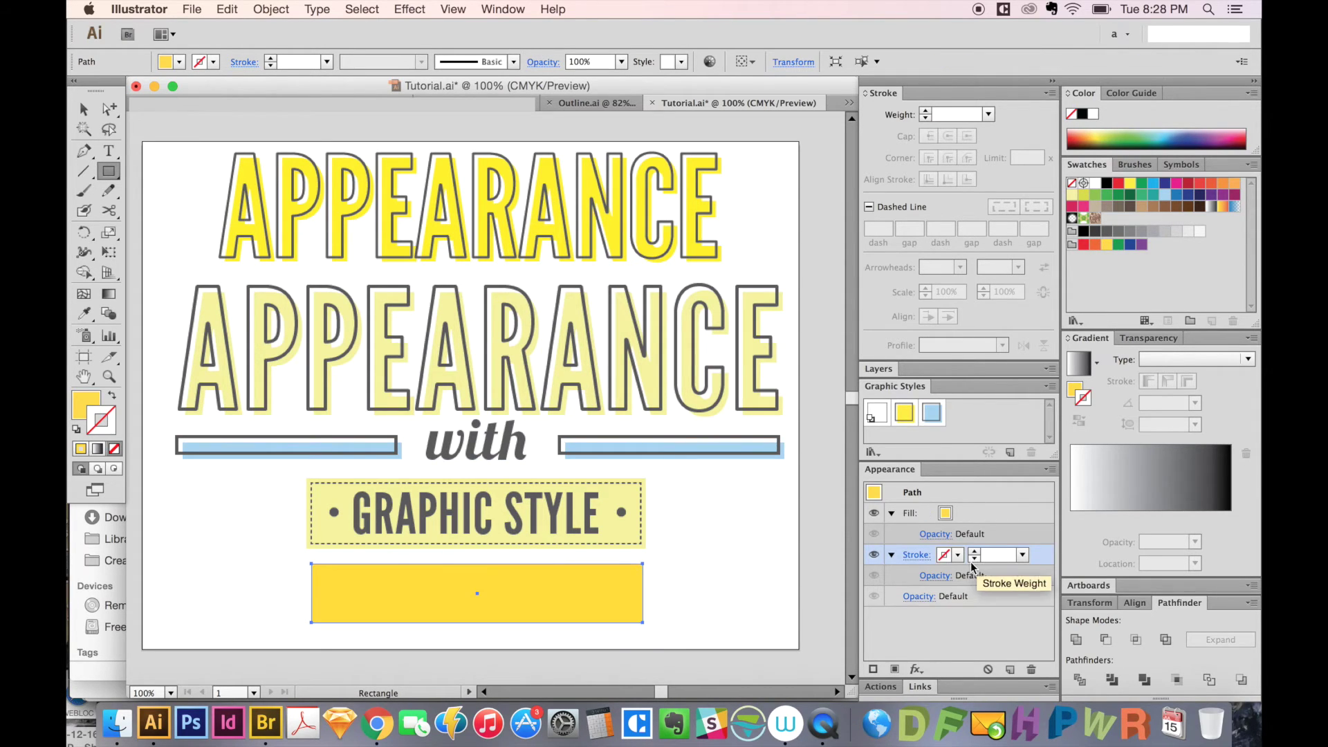
pyautogui.press('super+z')
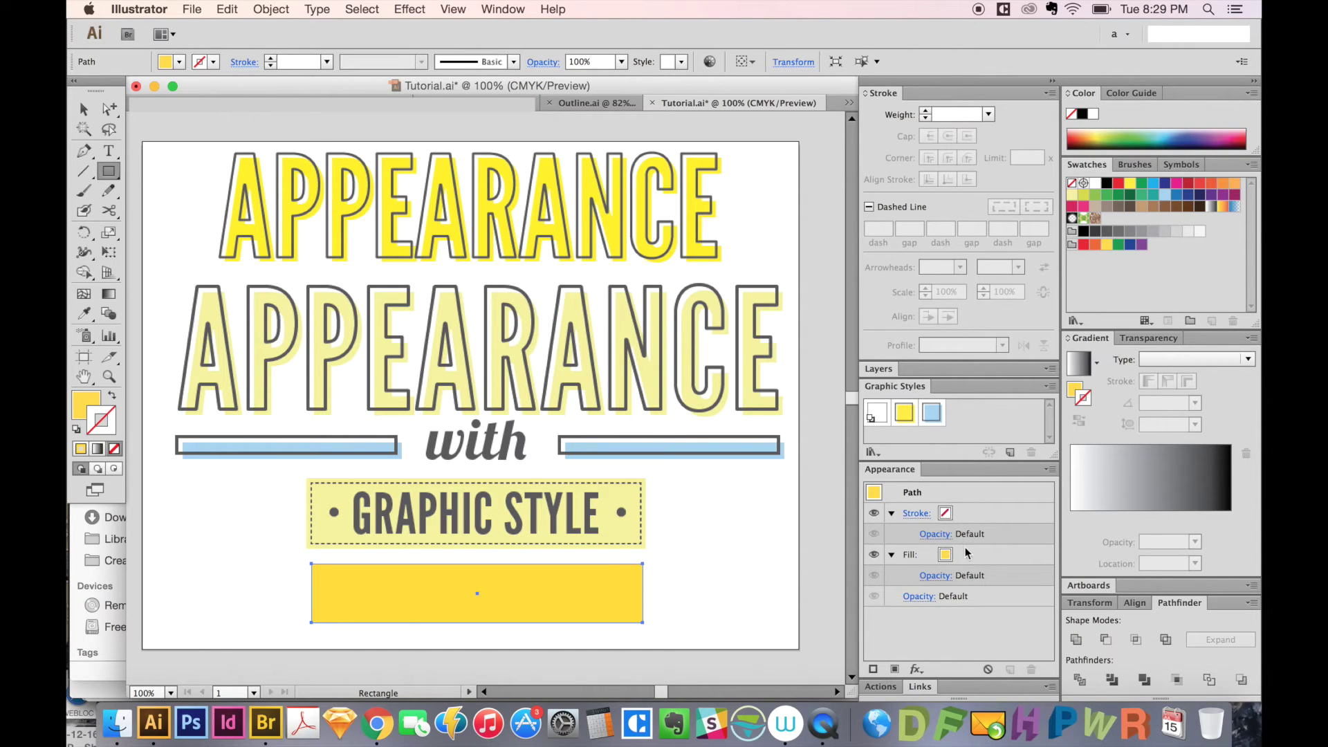
# - Give the golden yellow rectangle a dark grey stroke with a weight of 4 pt
pyautogui.click(974, 513)
pyautogui.click(1109, 233)
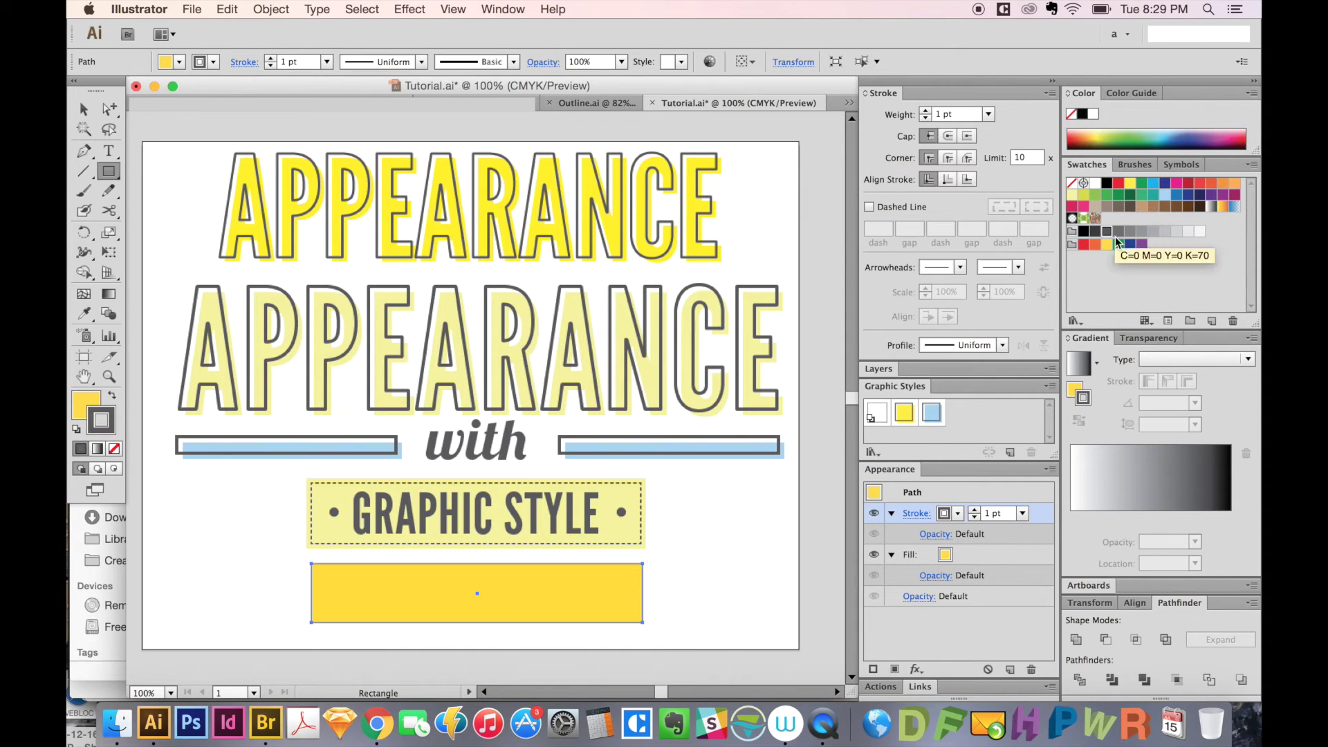
pyautogui.click(974, 511)
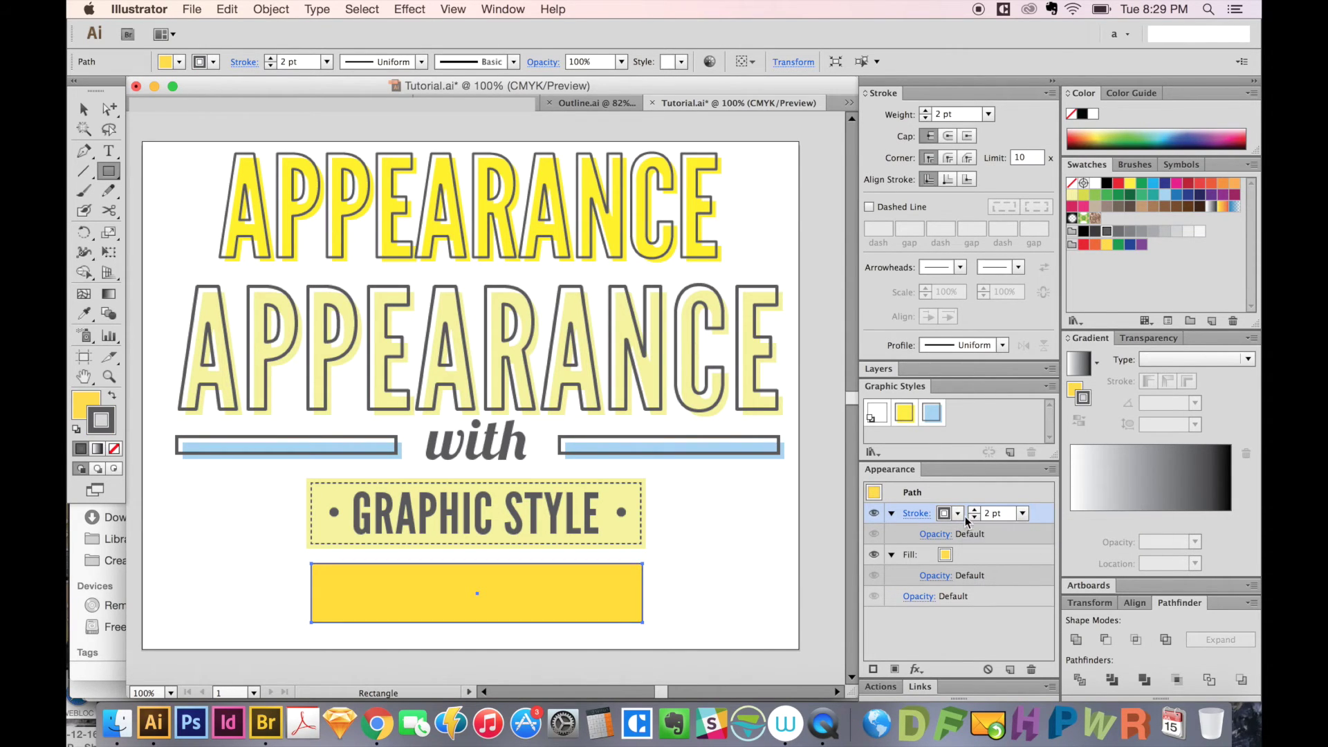
pyautogui.click(974, 510)
pyautogui.click(974, 511)
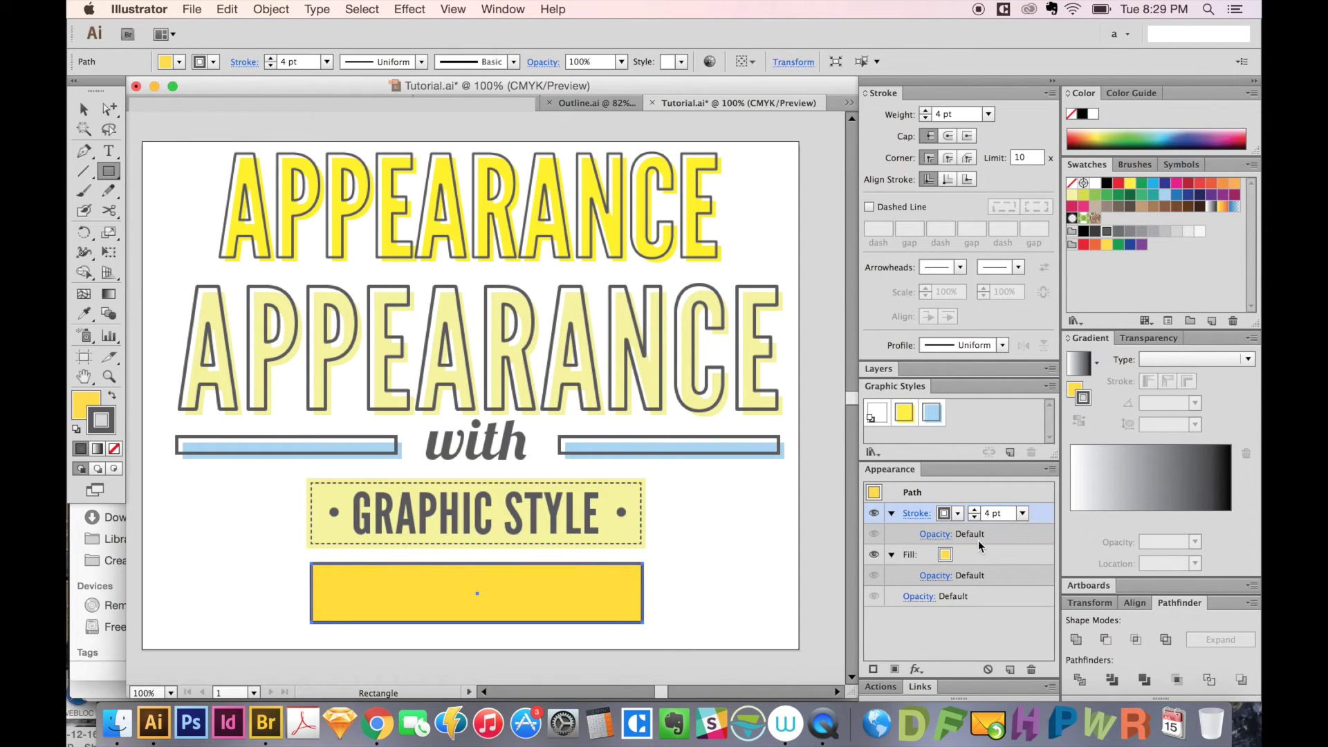
# - Add a live Offset Path effect of -9 px to the golden yellow rectangle's stroke, previewing the inset while adjusting it
pyautogui.click(912, 668)
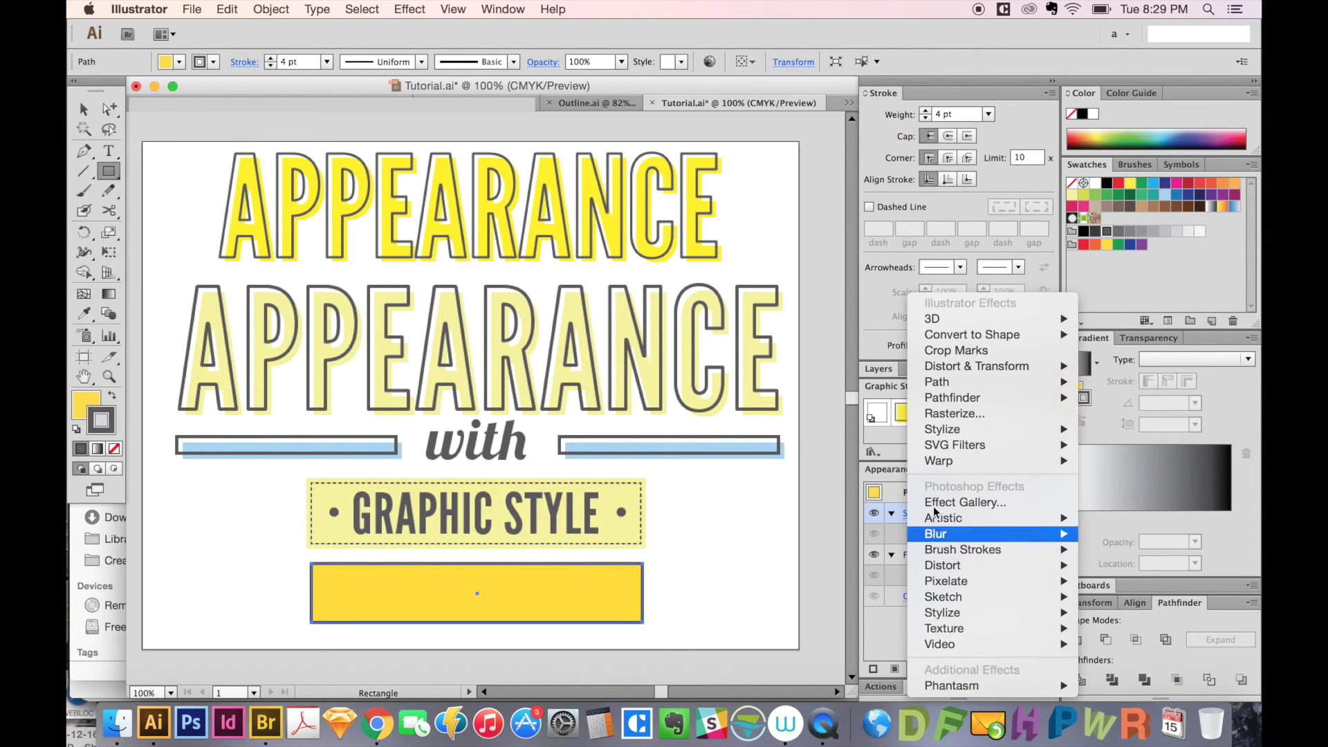
pyautogui.moveTo(965, 386)
pyautogui.click(1127, 382)
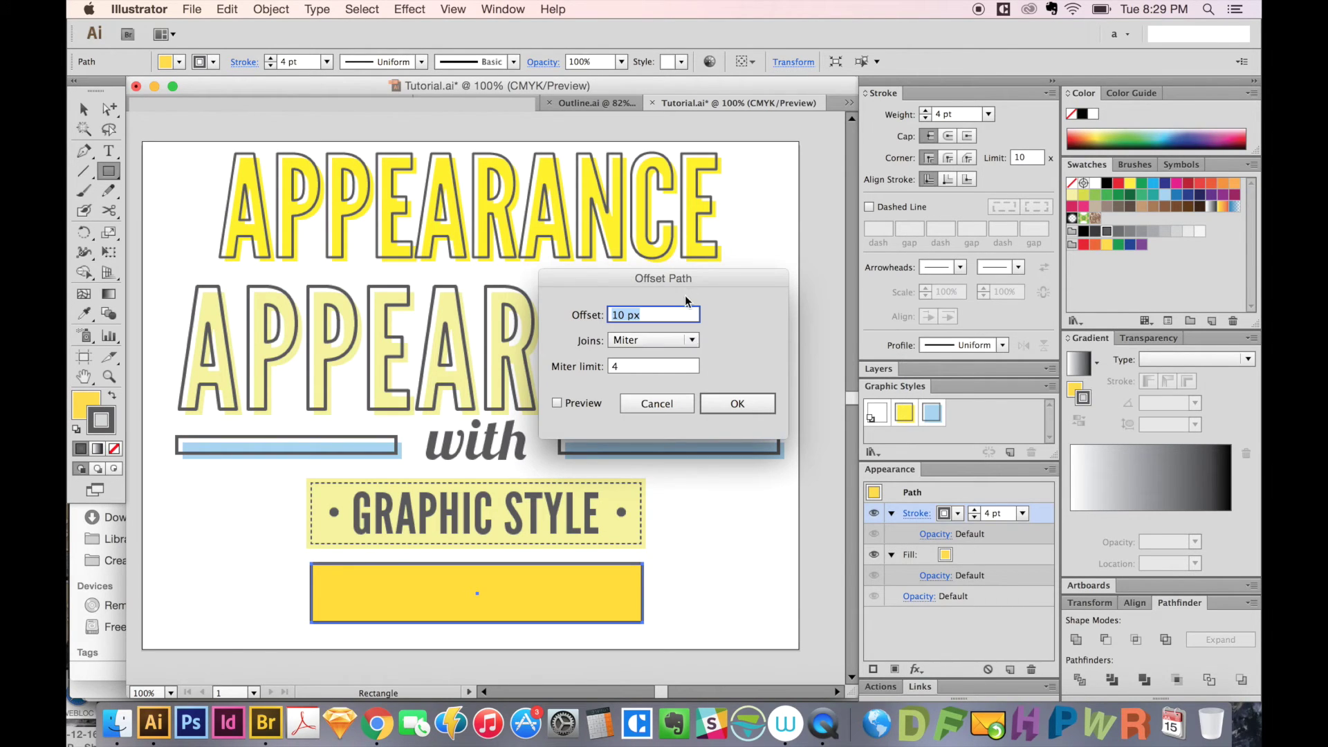
pyautogui.write('-12')
pyautogui.click(558, 403)
pyautogui.write('10')
pyautogui.press('Down')
pyautogui.press('Down')
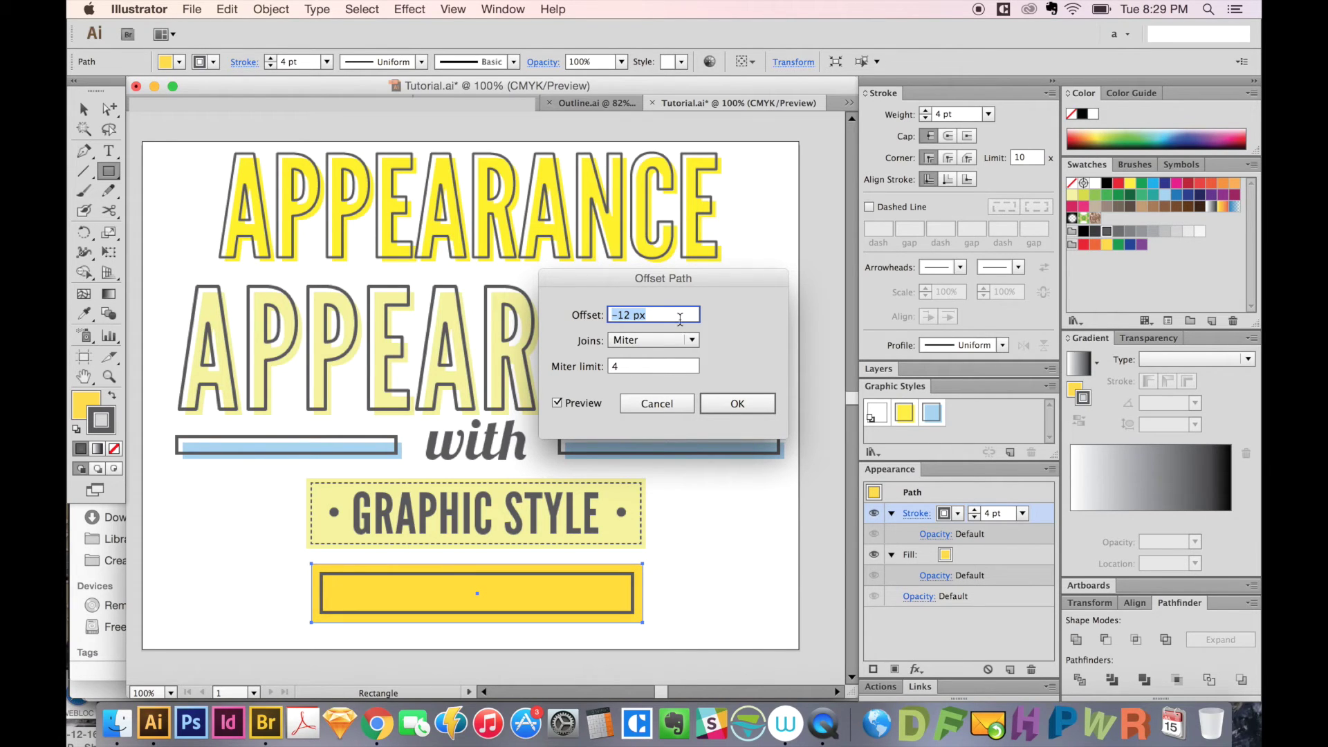
pyautogui.press('Up')
pyautogui.press('Up')
pyautogui.press('Up')
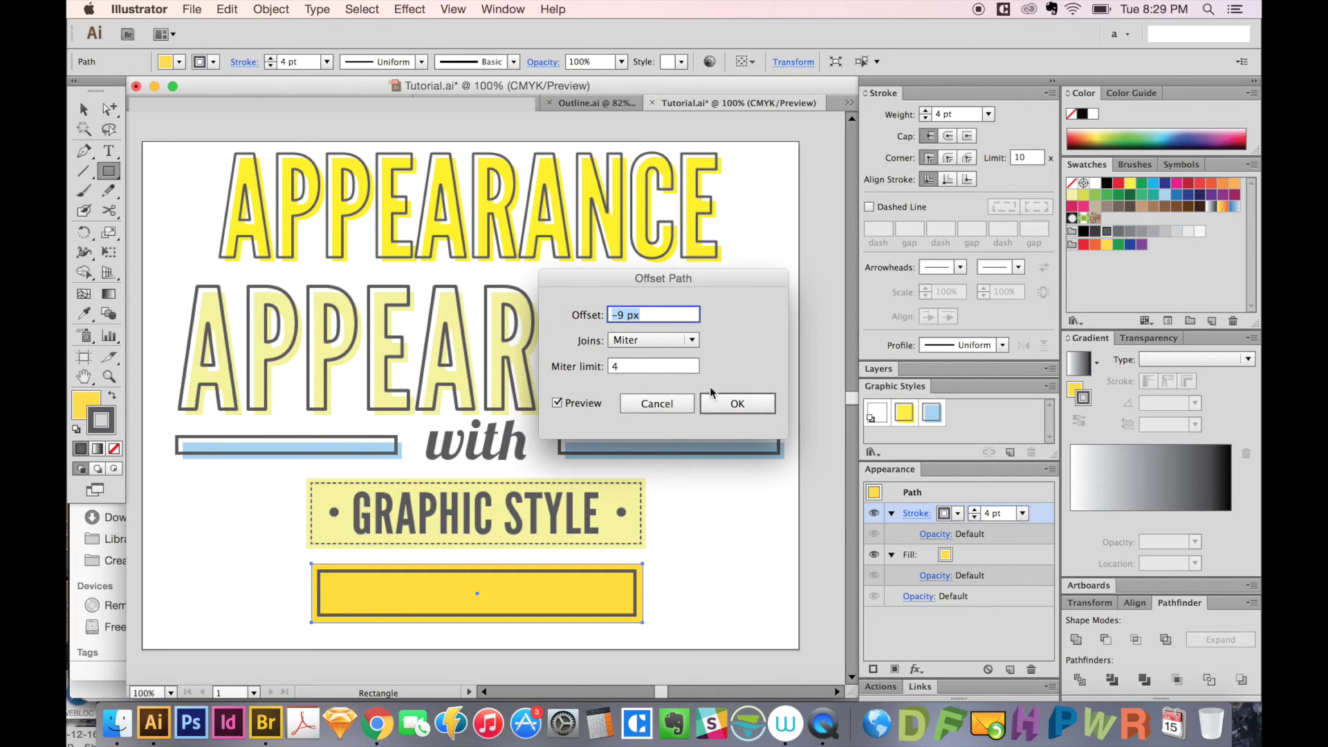
pyautogui.click(754, 404)
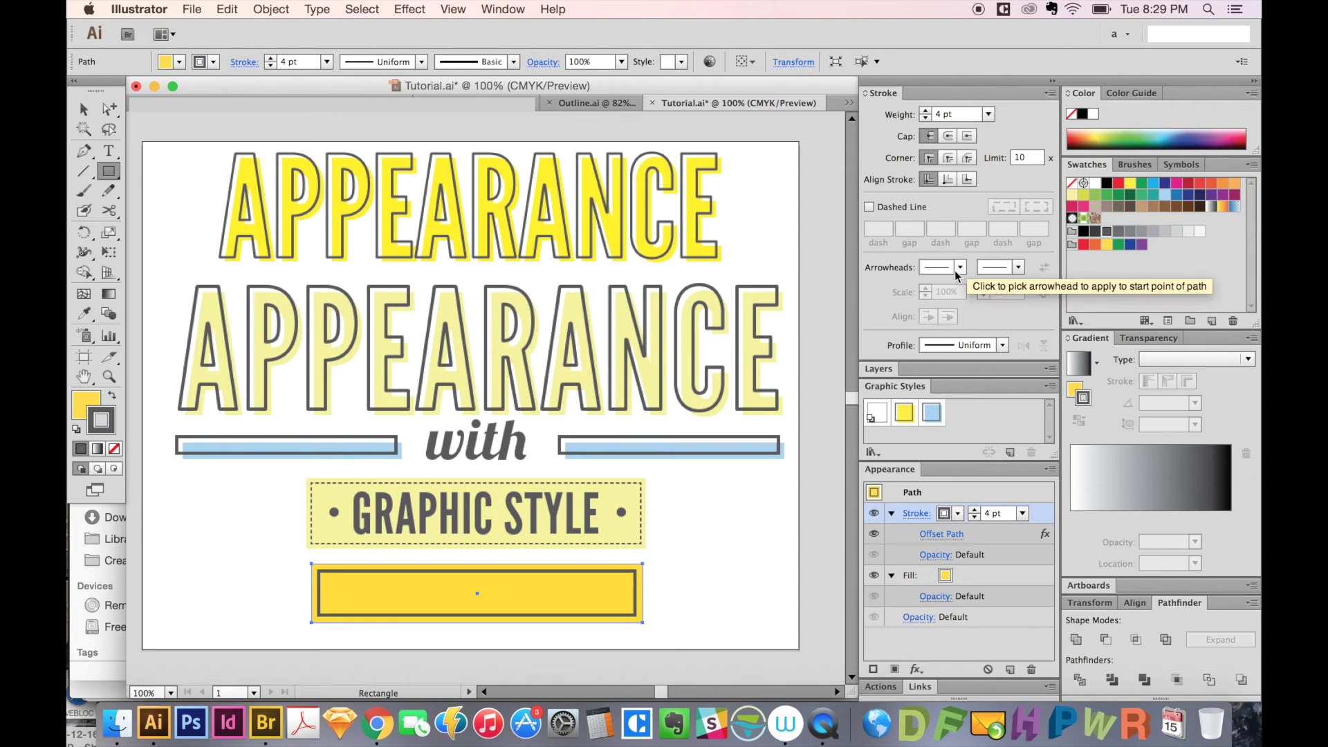
# - Make the rectangle's inset stroke a 2 pt dashed line with a 4 pt dash and a 3 pt gap
pyautogui.click(505, 9)
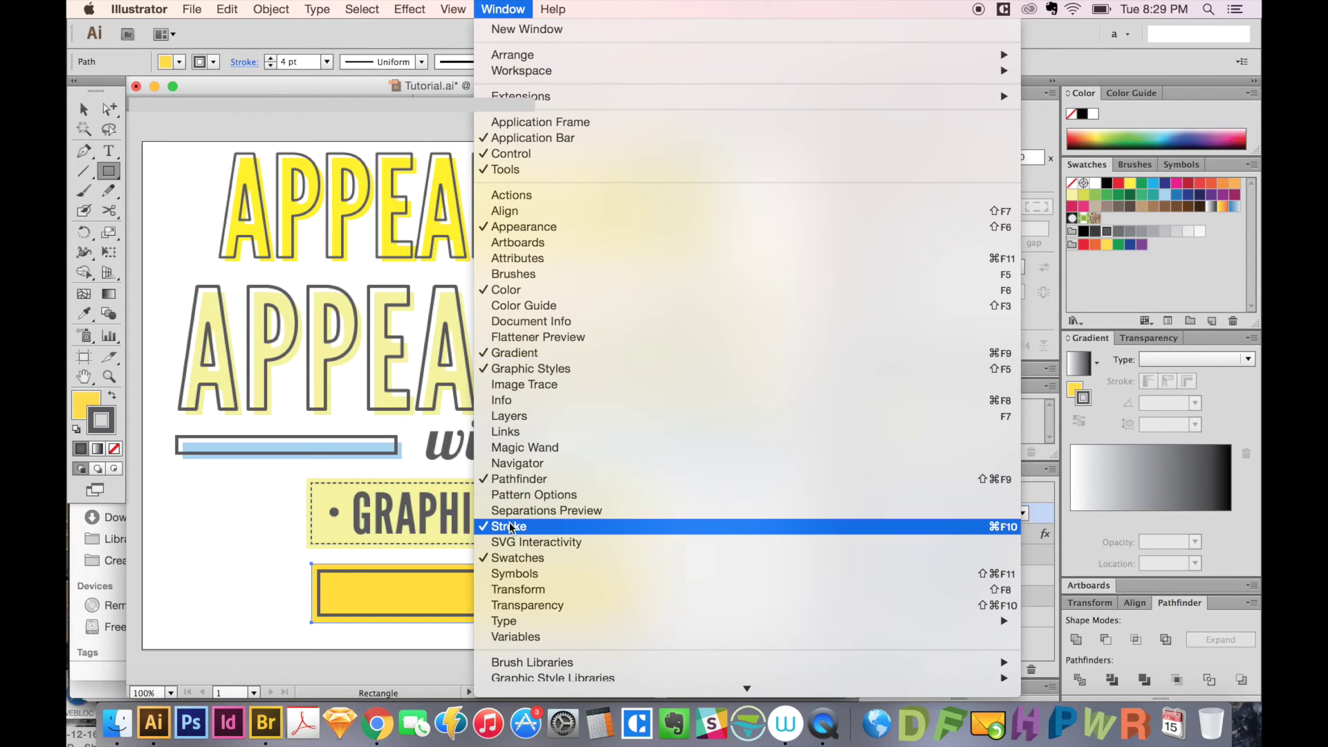
pyautogui.click(510, 10)
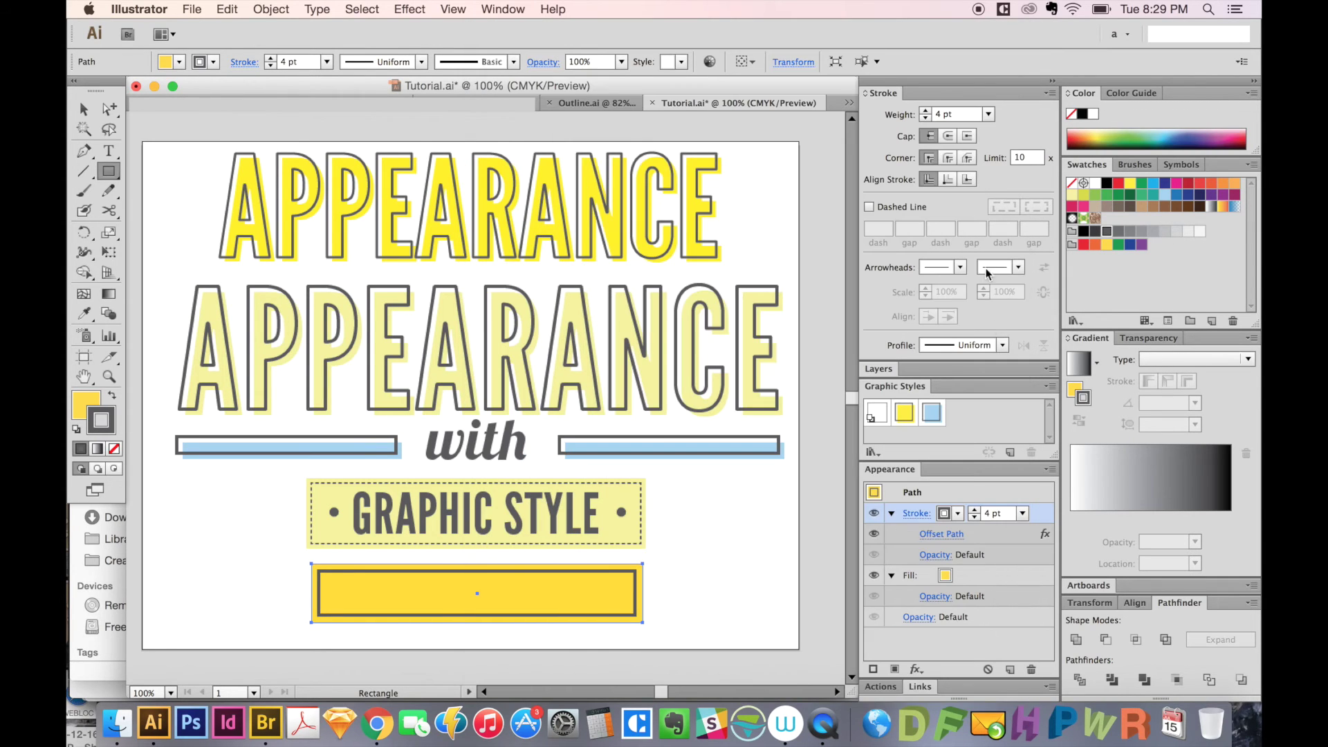
pyautogui.click(869, 208)
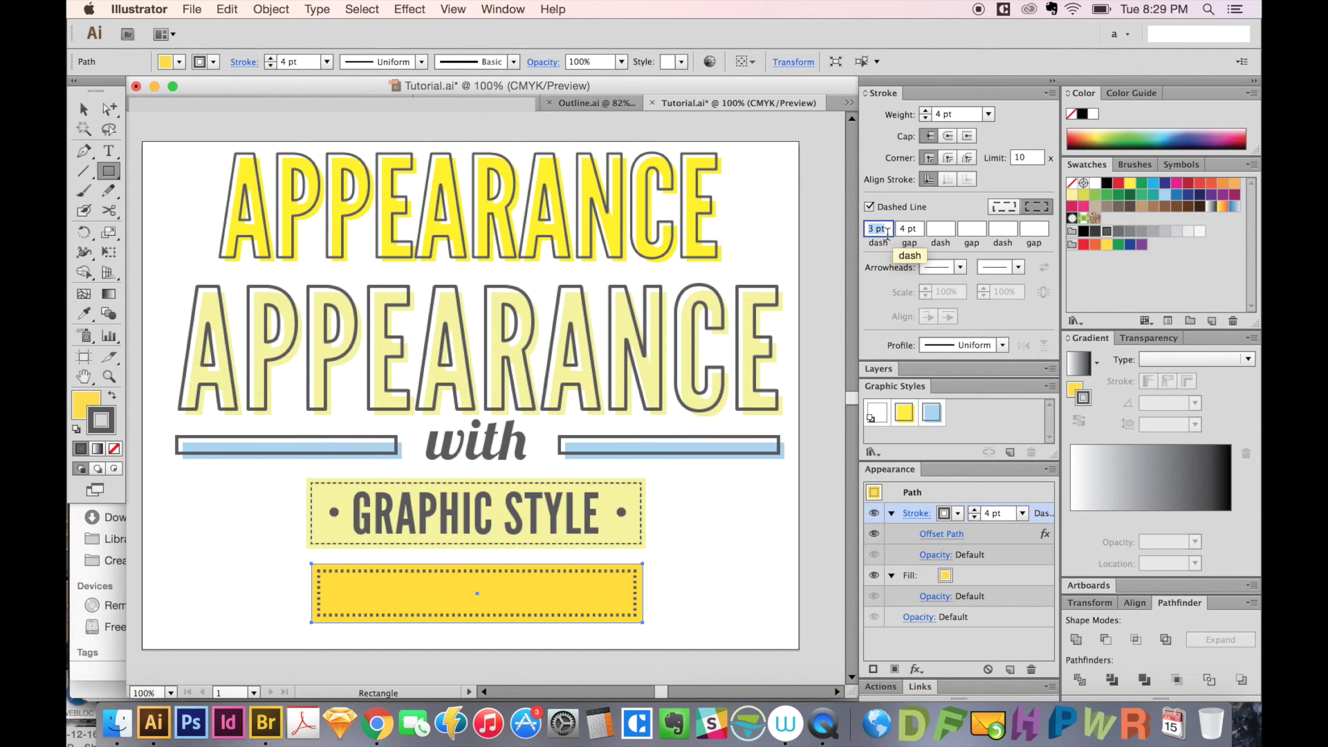
pyautogui.click(925, 119)
pyautogui.click(925, 118)
pyautogui.click(886, 231)
pyautogui.write('4')
pyautogui.press('Tab')
pyautogui.write('3')
pyautogui.press('Tab')
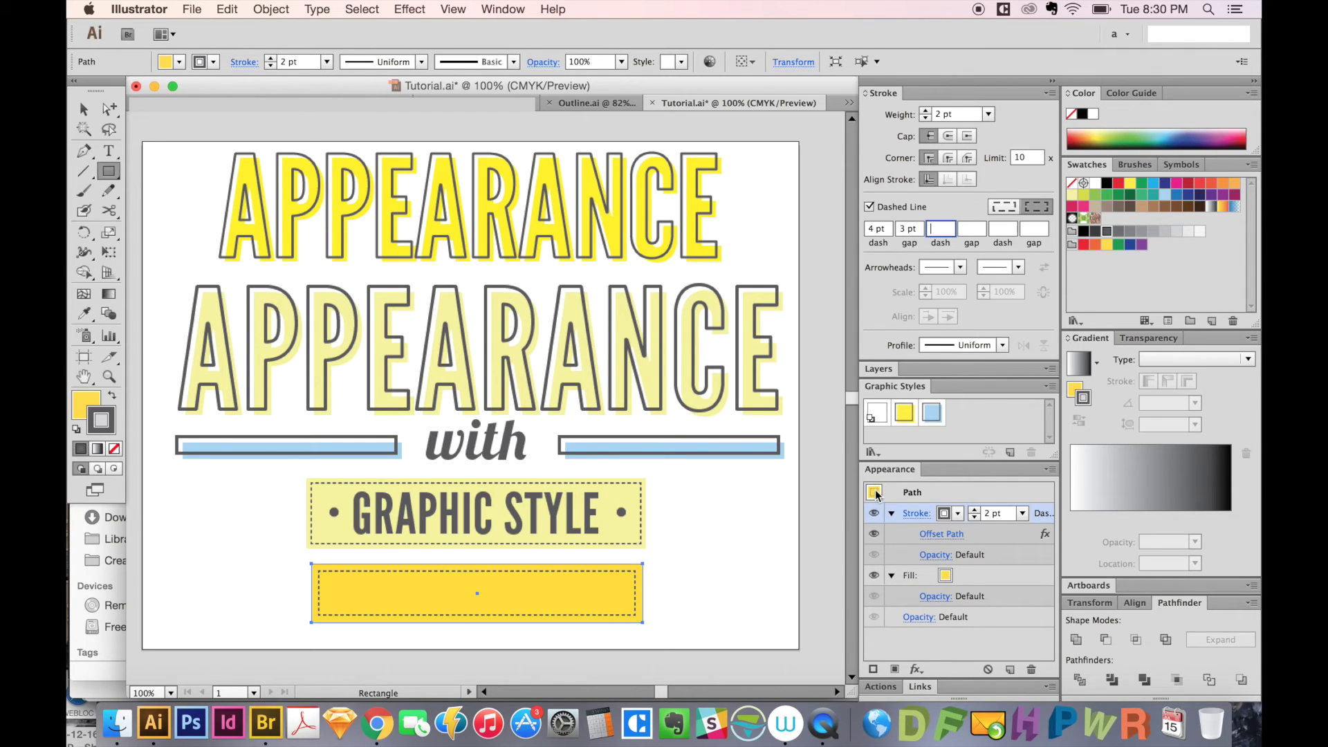
# - Save the golden yellow rectangle's dashed inset appearance as a third graphic style
pyautogui.moveTo(875, 496); pyautogui.dragTo(916, 477)
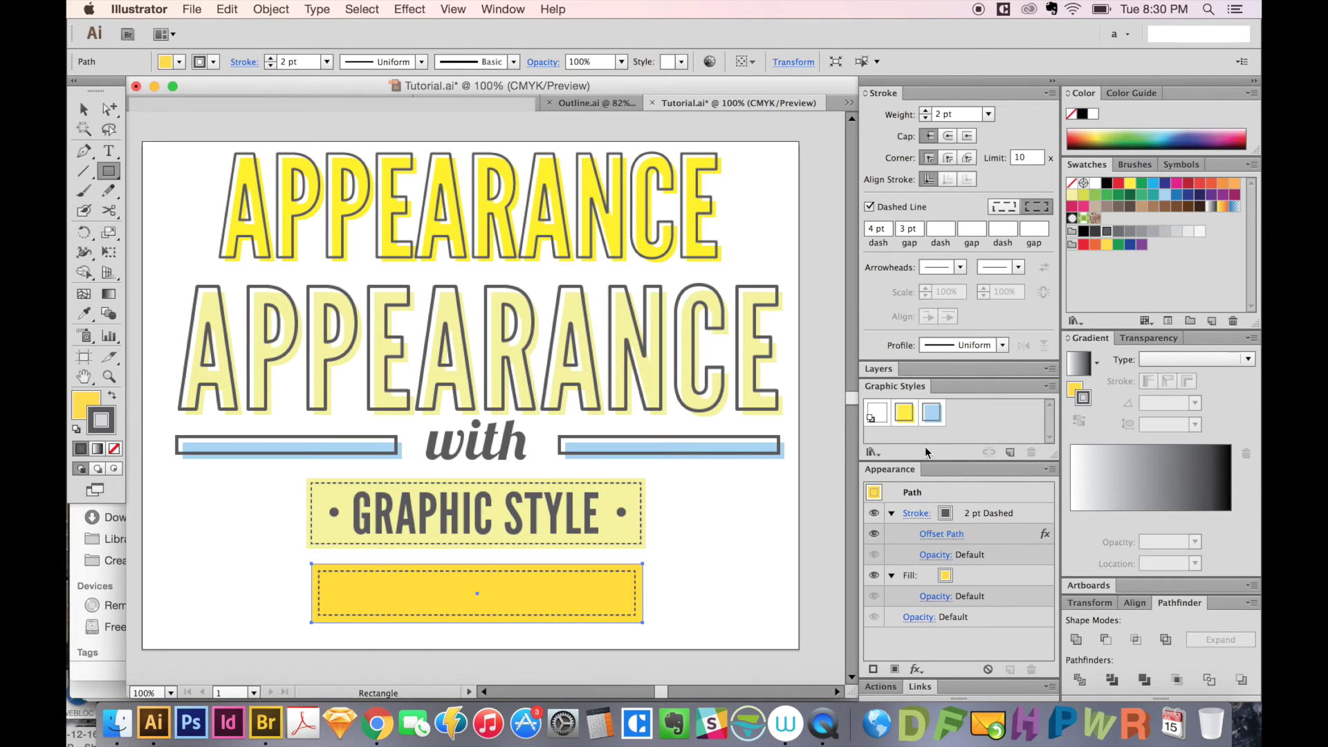
pyautogui.moveTo(873, 497); pyautogui.dragTo(960, 417)
pyautogui.click(83, 108)
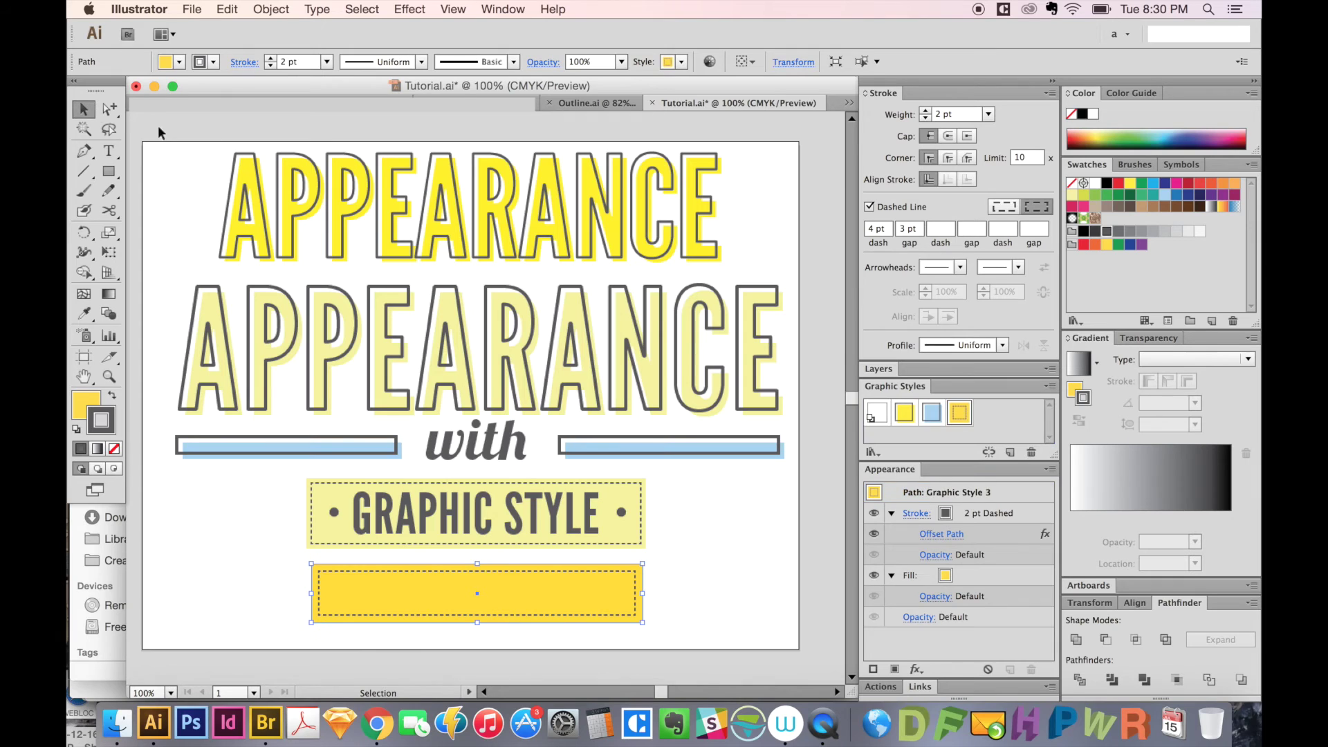
# - Try the golden dashed graphic style on the pale yellow APPEARANCE text and on the thin bar right of "with"
pyautogui.click(636, 422)
pyautogui.click(608, 359)
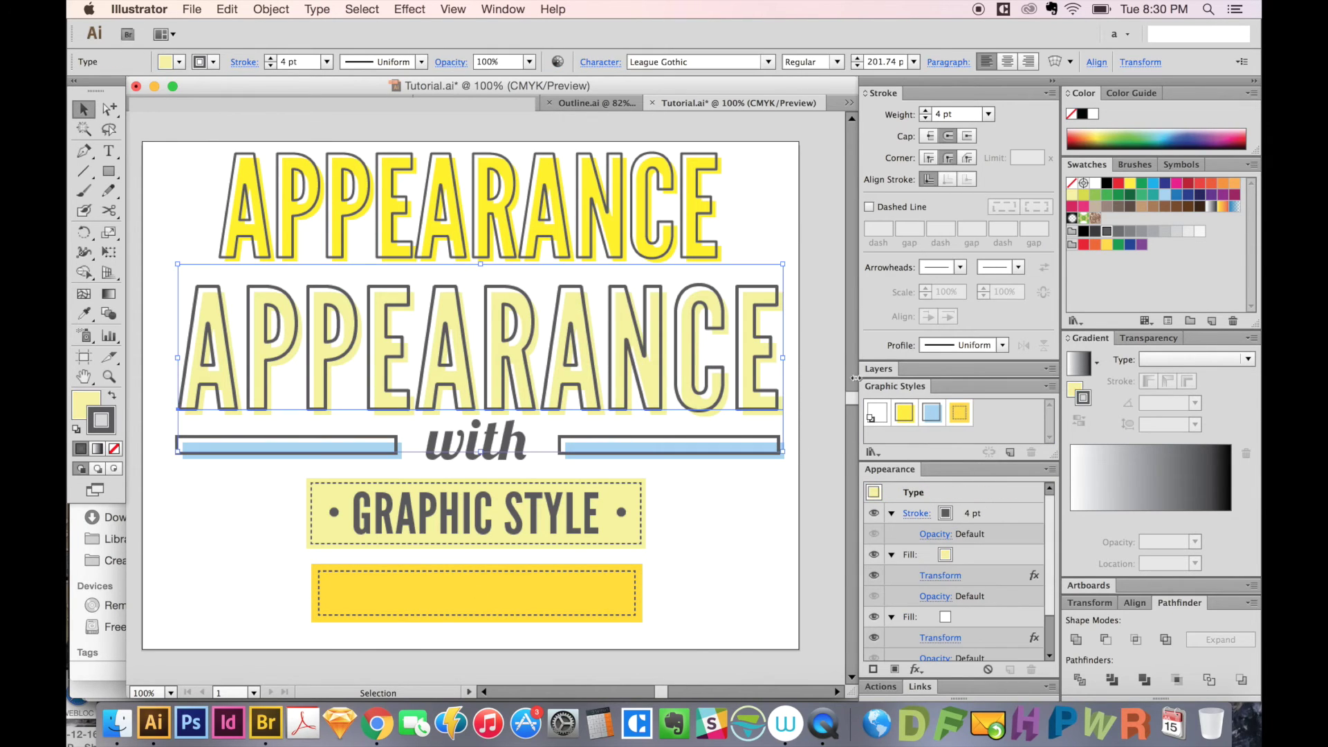
pyautogui.click(960, 413)
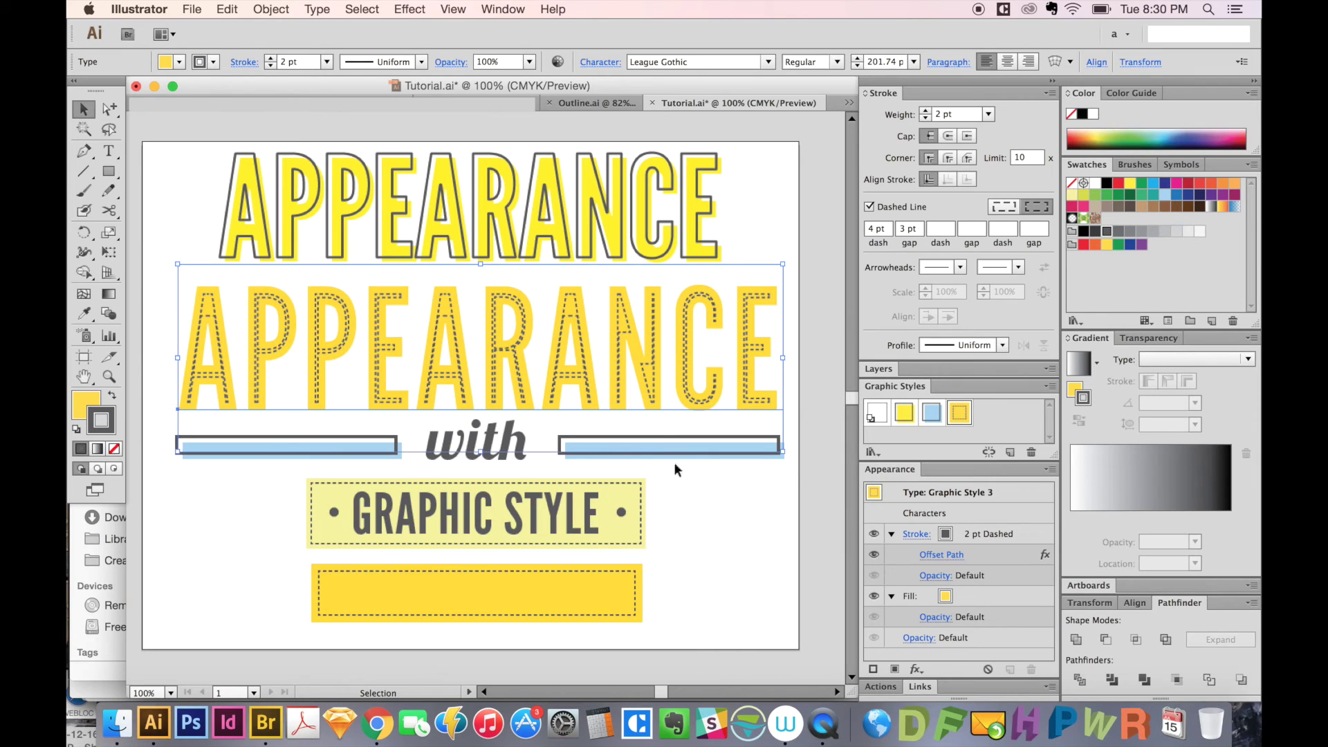
pyautogui.click(609, 446)
pyautogui.click(959, 413)
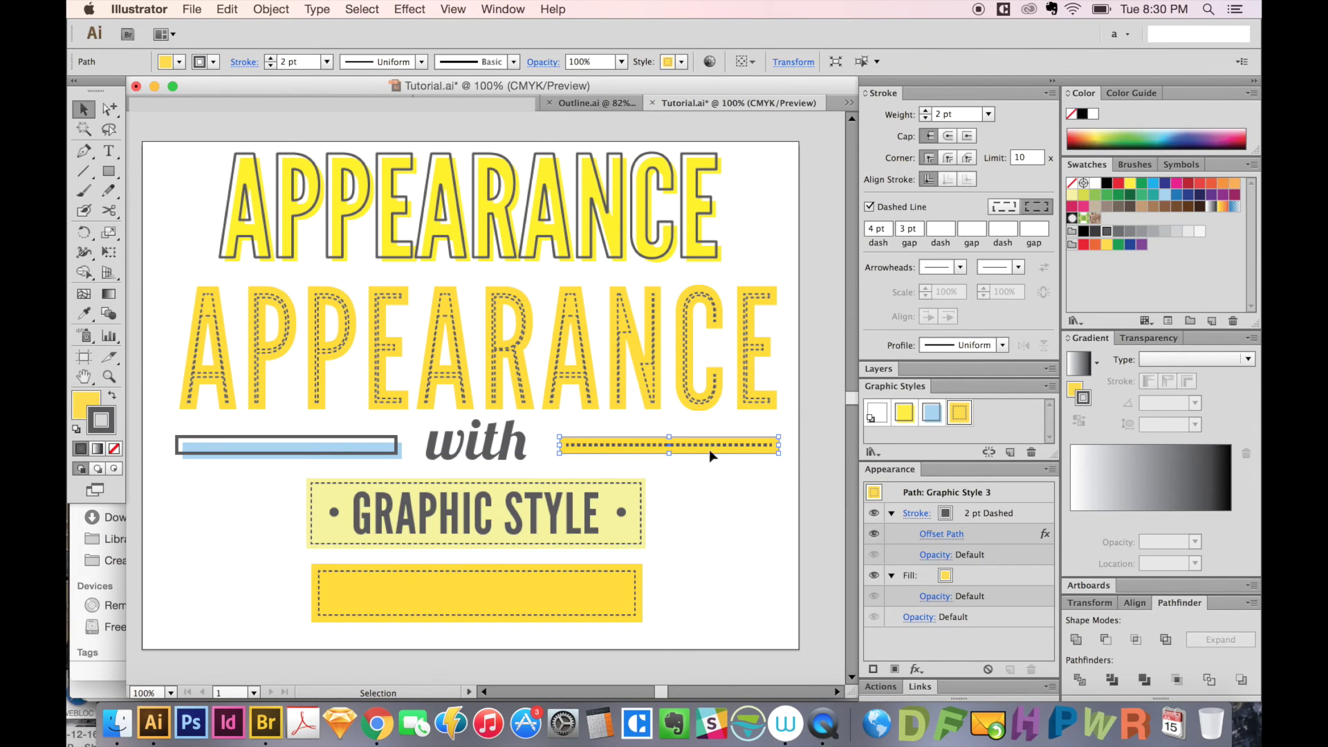
# - Try the light blue and golden dashed graphic styles on the upper APPEARANCE text and undo the trials, including the restyled bar
pyautogui.click(505, 251)
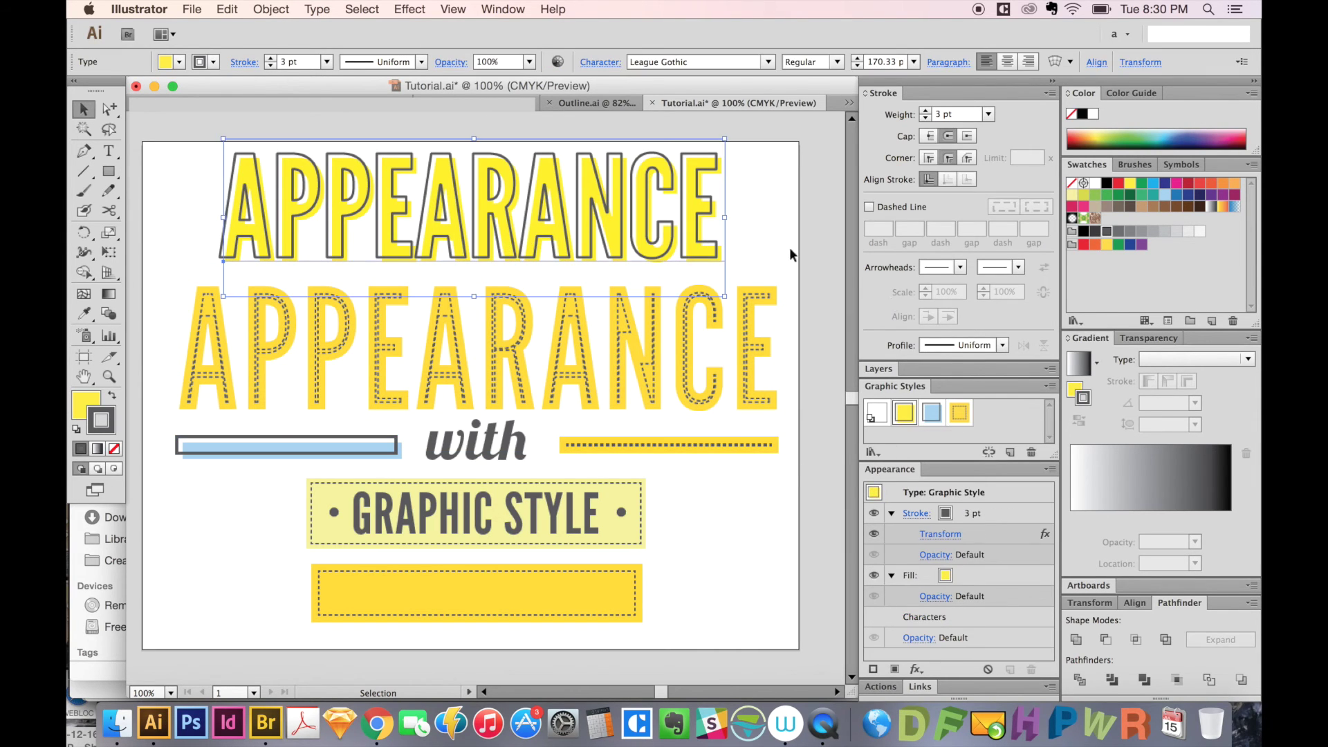
pyautogui.click(932, 413)
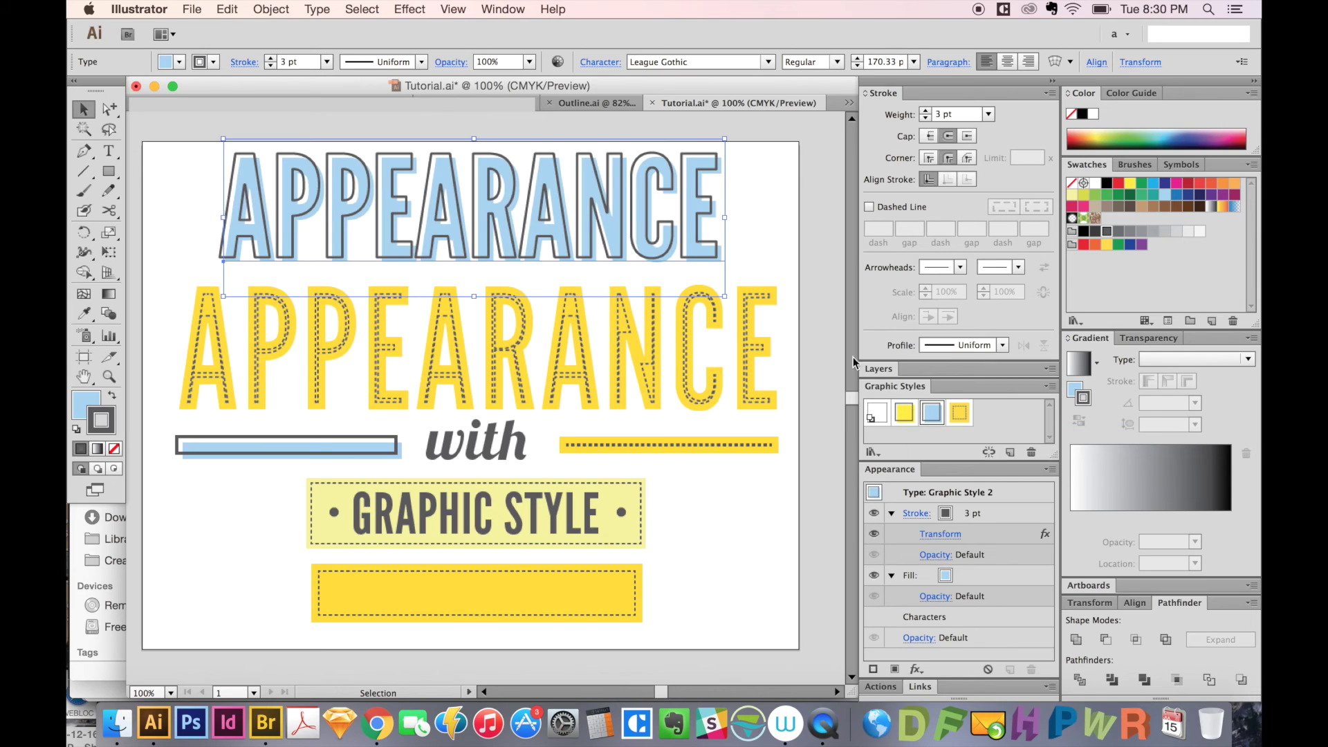
pyautogui.click(958, 414)
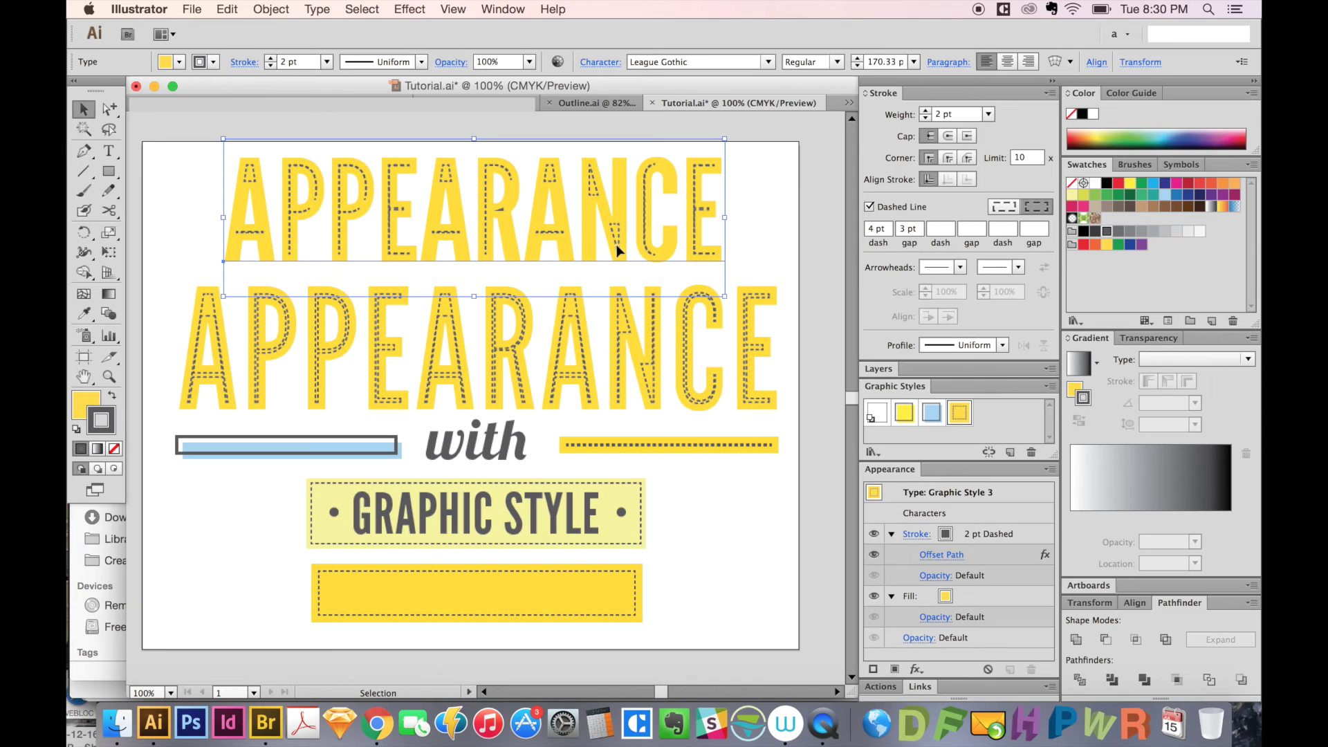
pyautogui.press('super+z')
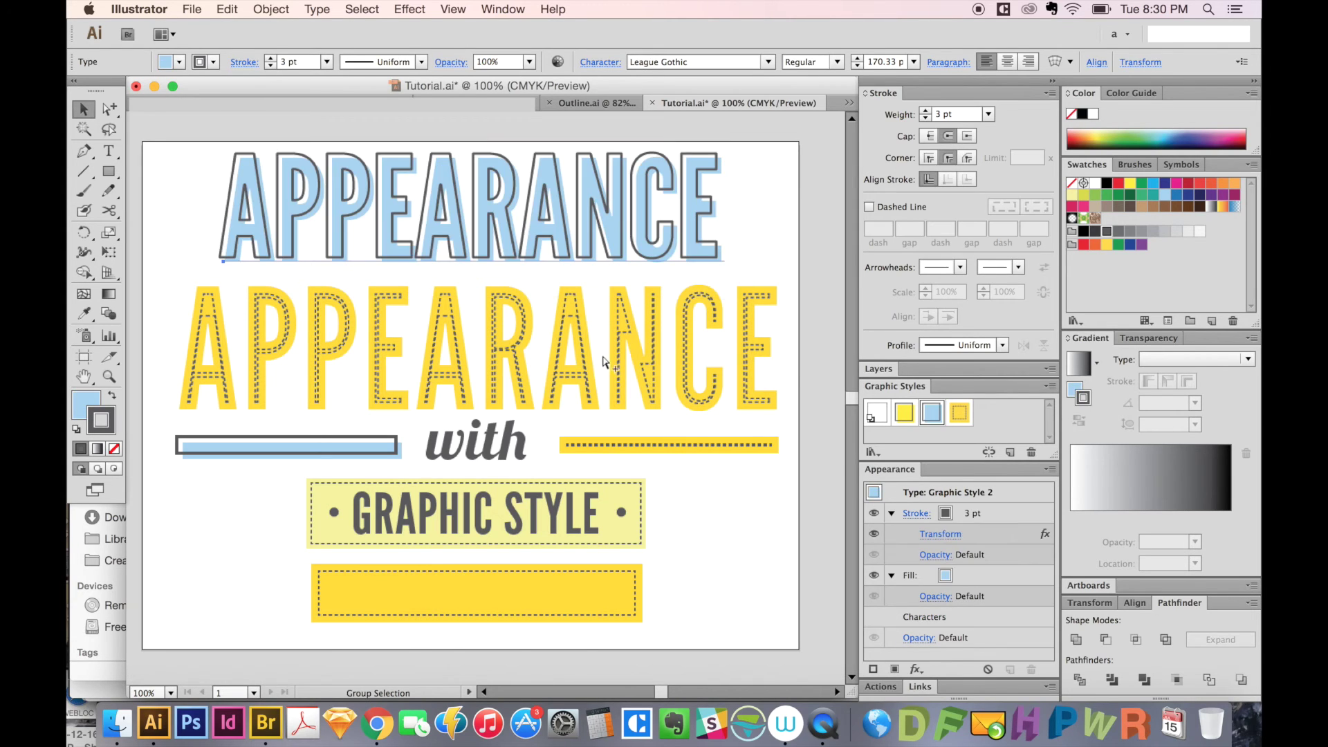
pyautogui.press('super+z')
# - Apply the light blue graphic style to the larger APPEARANCE text and the bright yellow style to the upper one
pyautogui.click(666, 399)
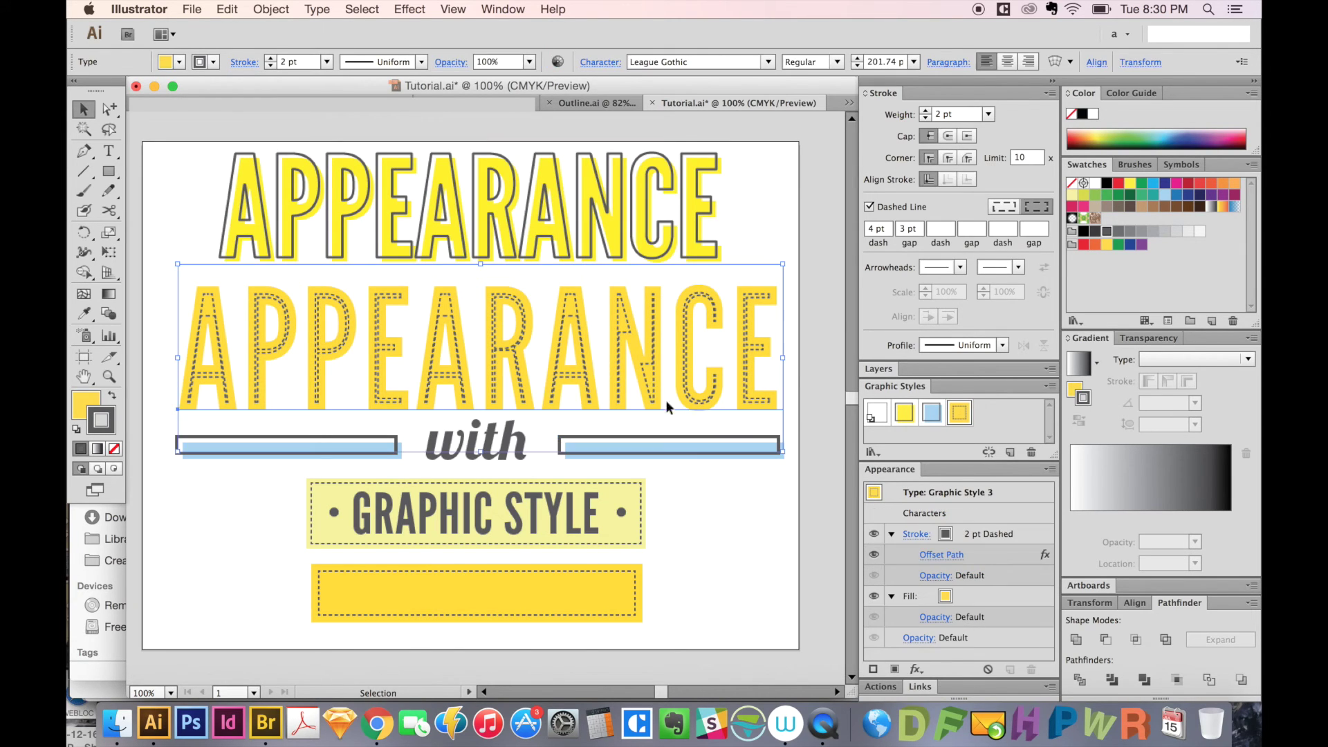
pyautogui.click(927, 417)
pyautogui.click(578, 229)
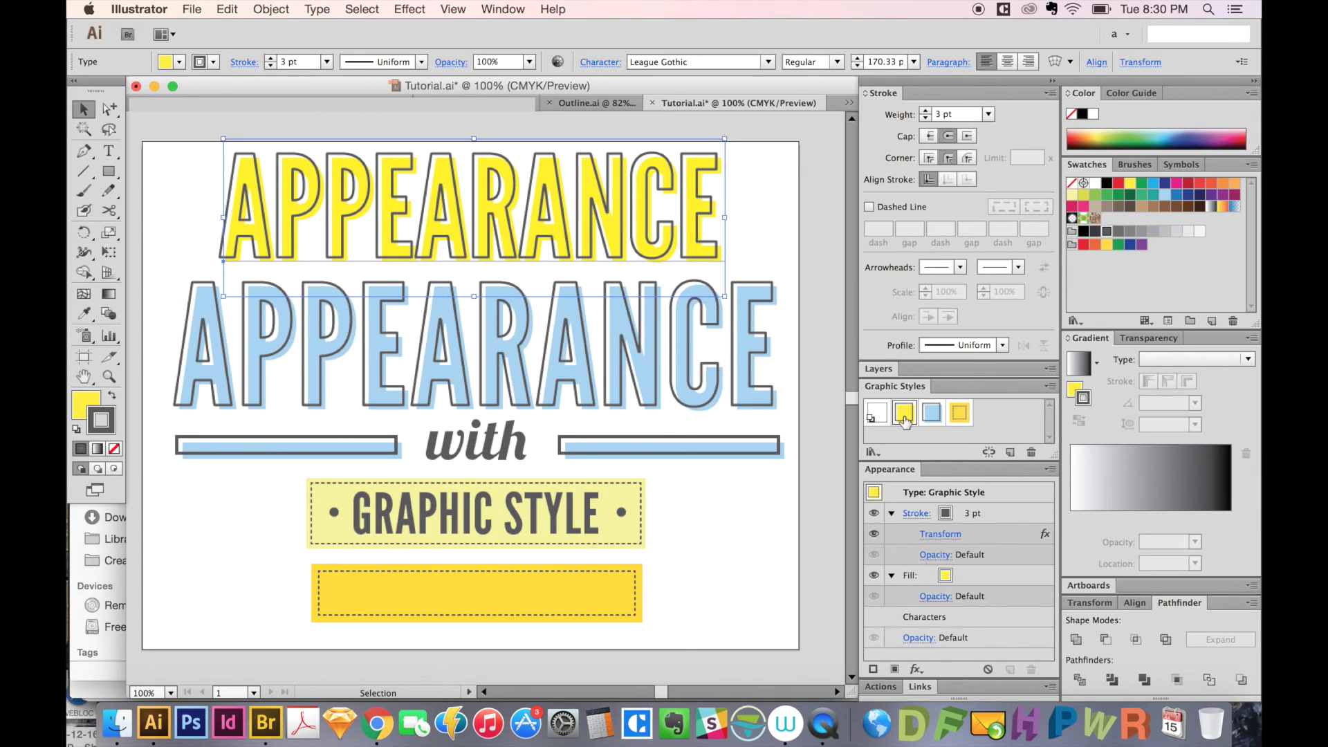
pyautogui.click(904, 414)
# - Apply the golden dashed graphic style to the GRAPHIC STYLE banner and delete the spare golden rectangle below it
pyautogui.click(622, 495)
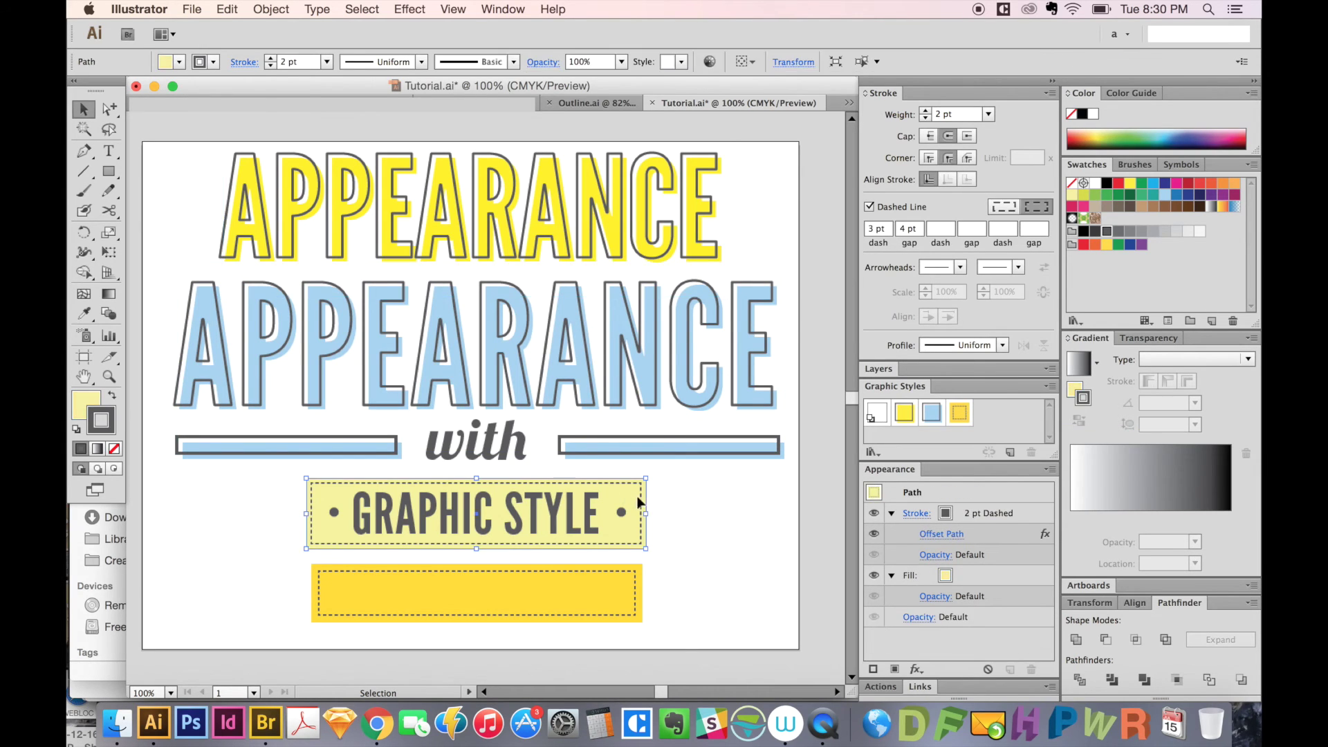
pyautogui.click(959, 413)
pyautogui.click(602, 557)
pyautogui.click(572, 587)
pyautogui.press('Delete')
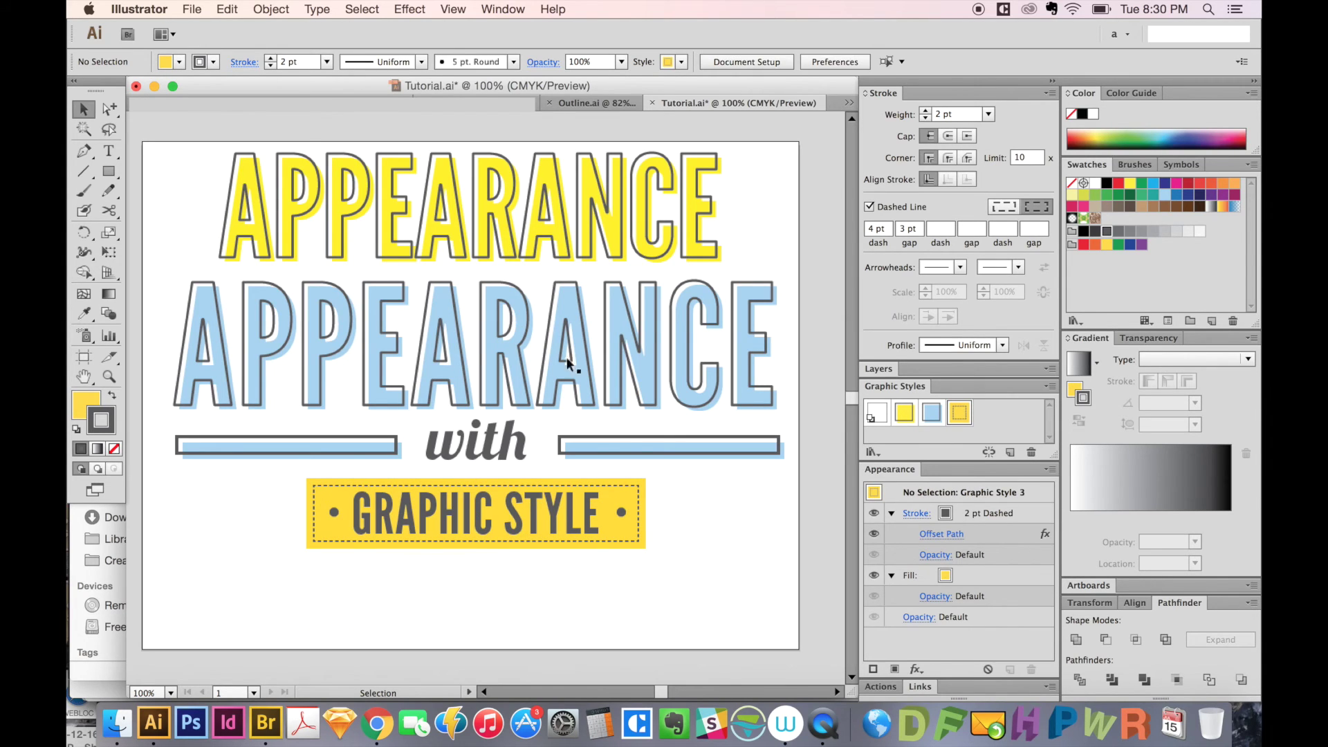
# - Apply the bright yellow graphic style to both thin bars beside the word "with"
pyautogui.click(612, 449)
pyautogui.keyDown('shift'); pyautogui.click(353, 444); pyautogui.keyUp('shift')
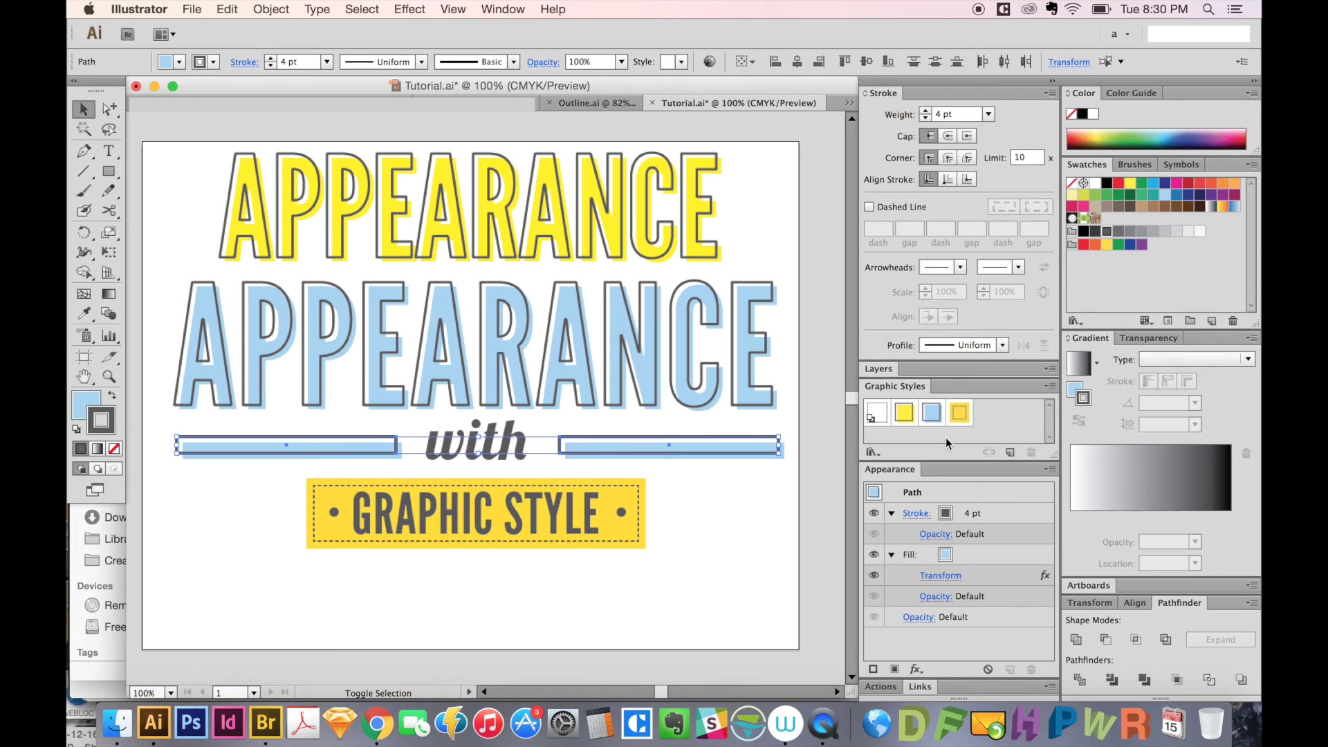
pyautogui.click(914, 417)
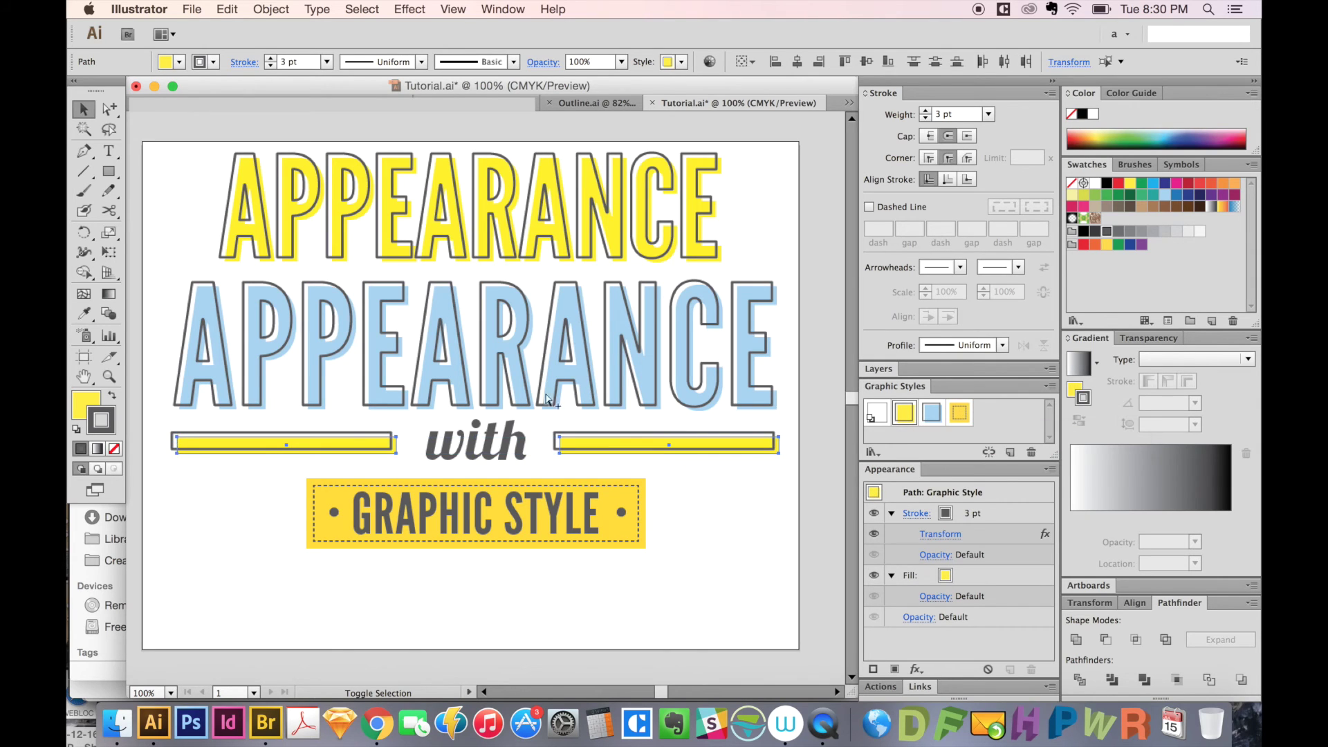
pyautogui.click(699, 525)
# - Delete the bright yellow APPEARANCE text above the light blue heading
pyautogui.click(632, 491)
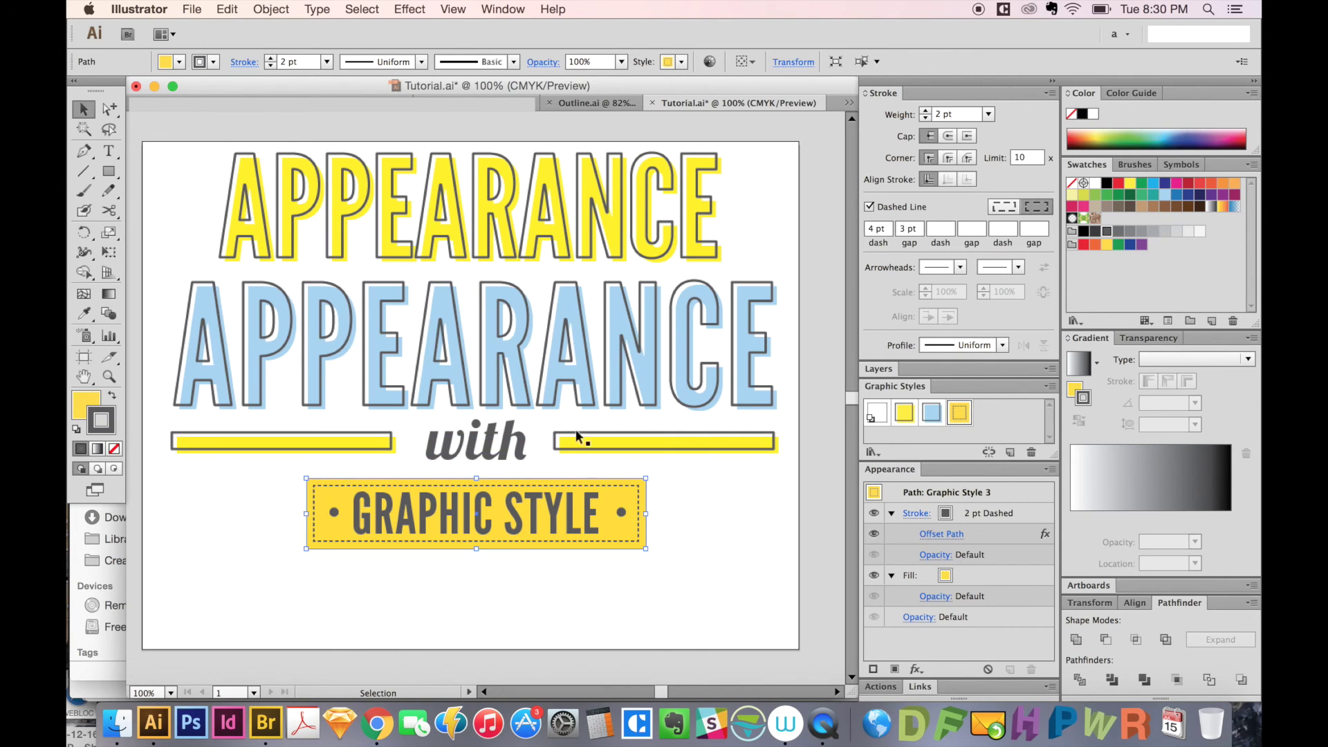
pyautogui.click(560, 243)
pyautogui.press('Delete')
# - Duplicate the light blue APPEARANCE text, placing the copy above and slightly to the right of the original
pyautogui.moveTo(476, 470)
pyautogui.mouseDown()
pyautogui.moveTo(501, 443)
pyautogui.moveTo(486, 446)
pyautogui.mouseUp()
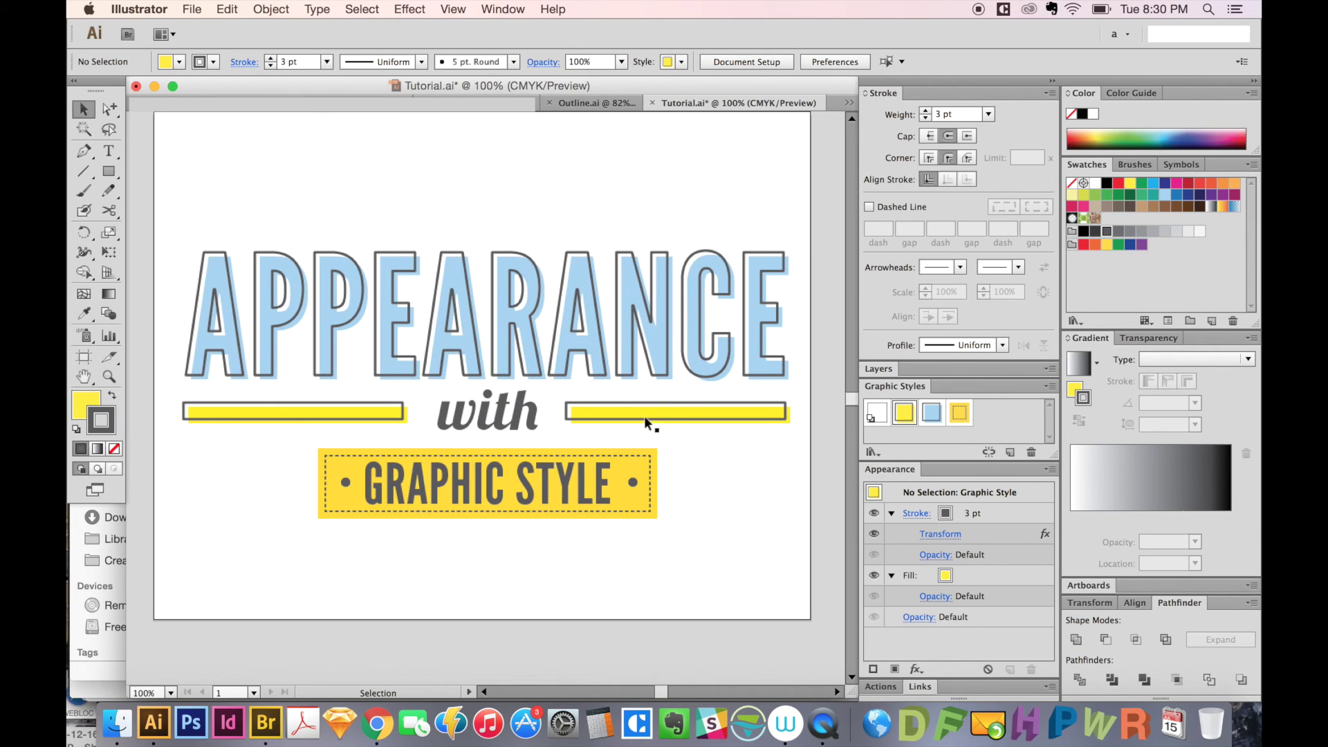
pyautogui.moveTo(588, 298); pyautogui.dragTo(569, 279)
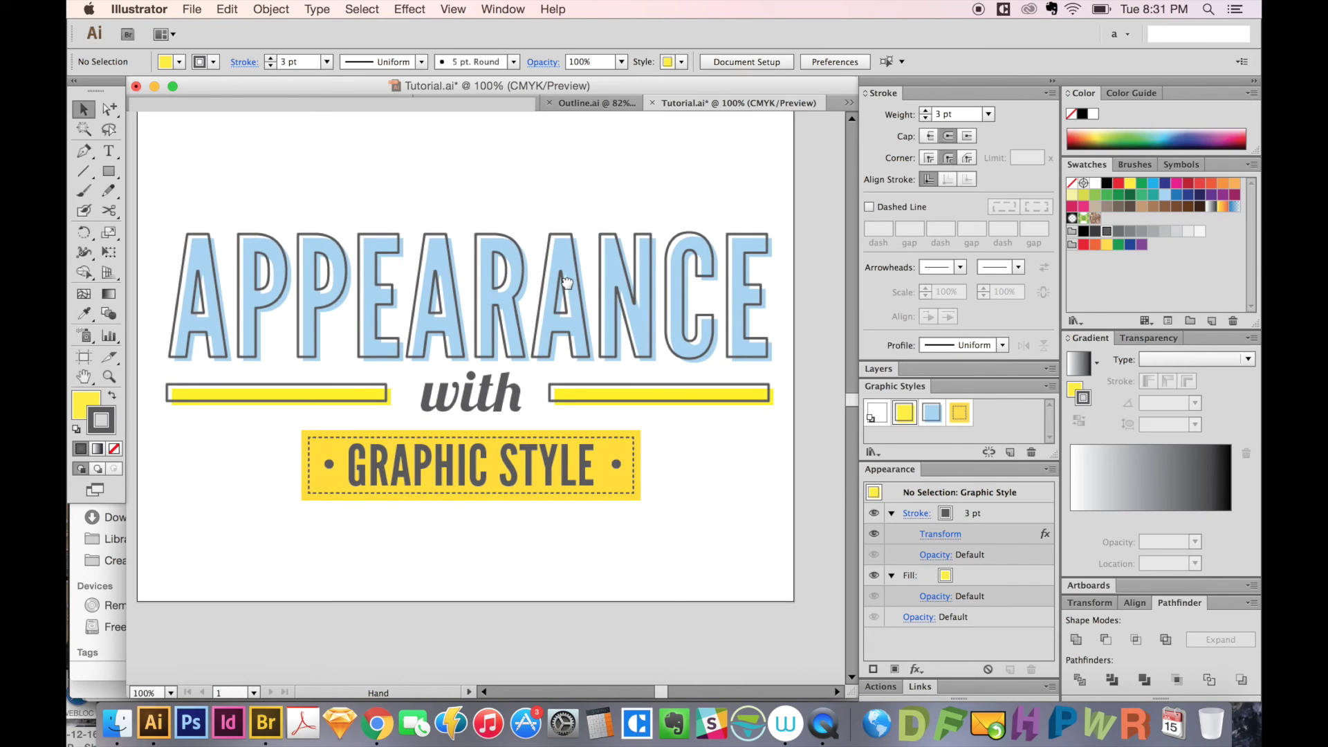
pyautogui.click(561, 282)
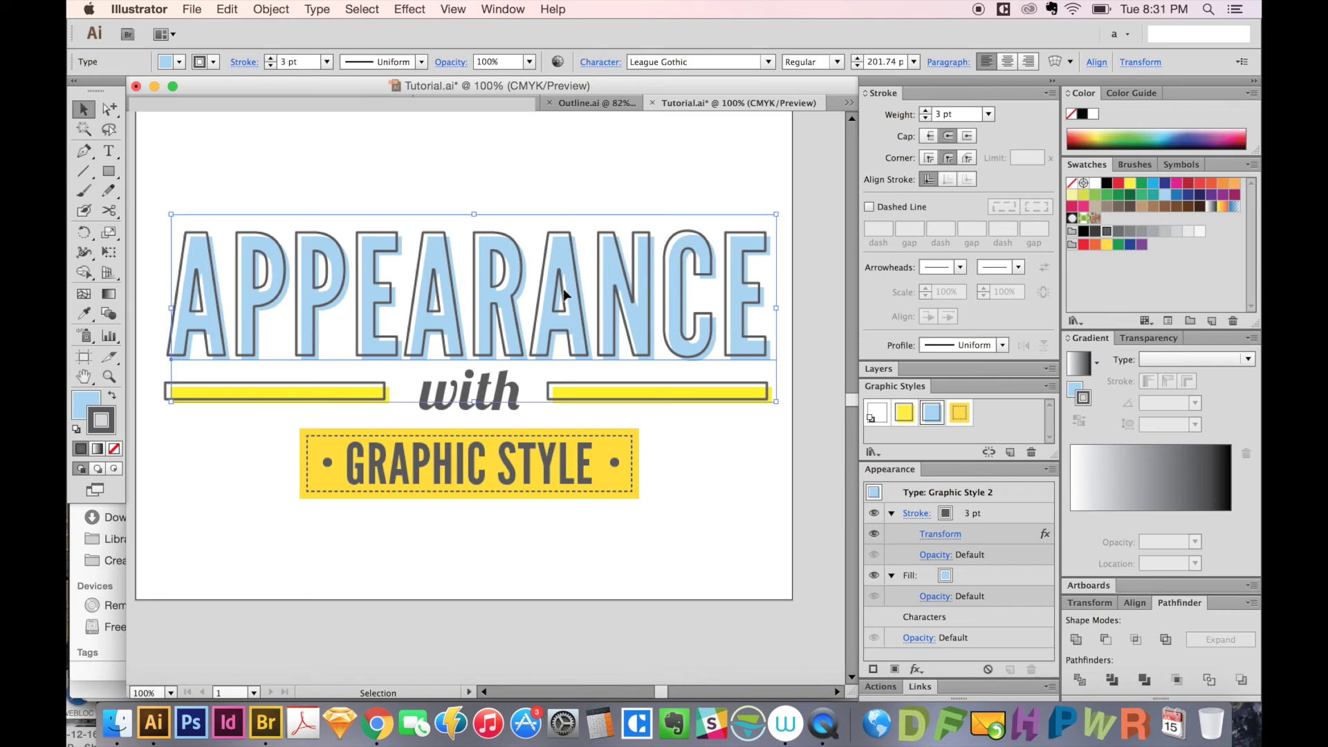
pyautogui.moveTo(562, 283); pyautogui.dragTo(600, 225)
pyautogui.scroll(5, 602, 225)
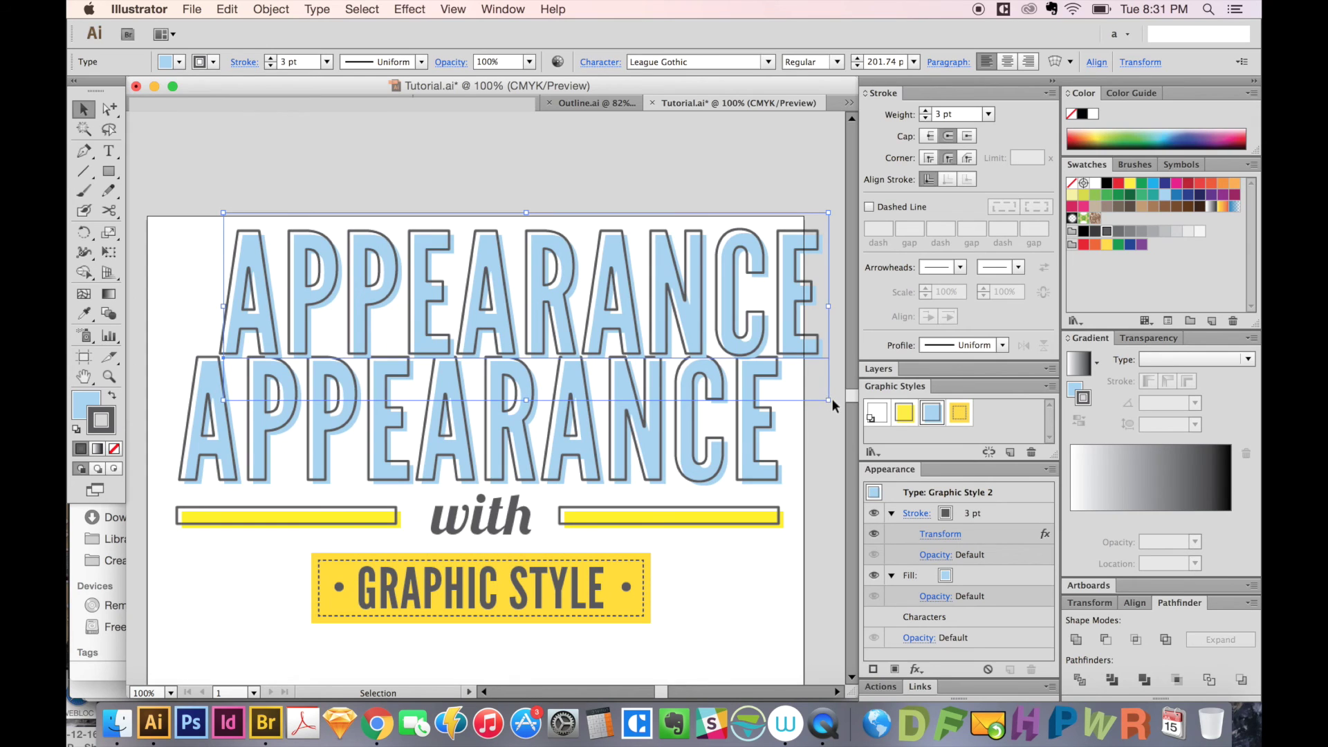
# - Try shrinking the copied APPEARANCE text proportionally to about 119 pt and undo the resize
pyautogui.moveTo(835, 397); pyautogui.dragTo(717, 324)
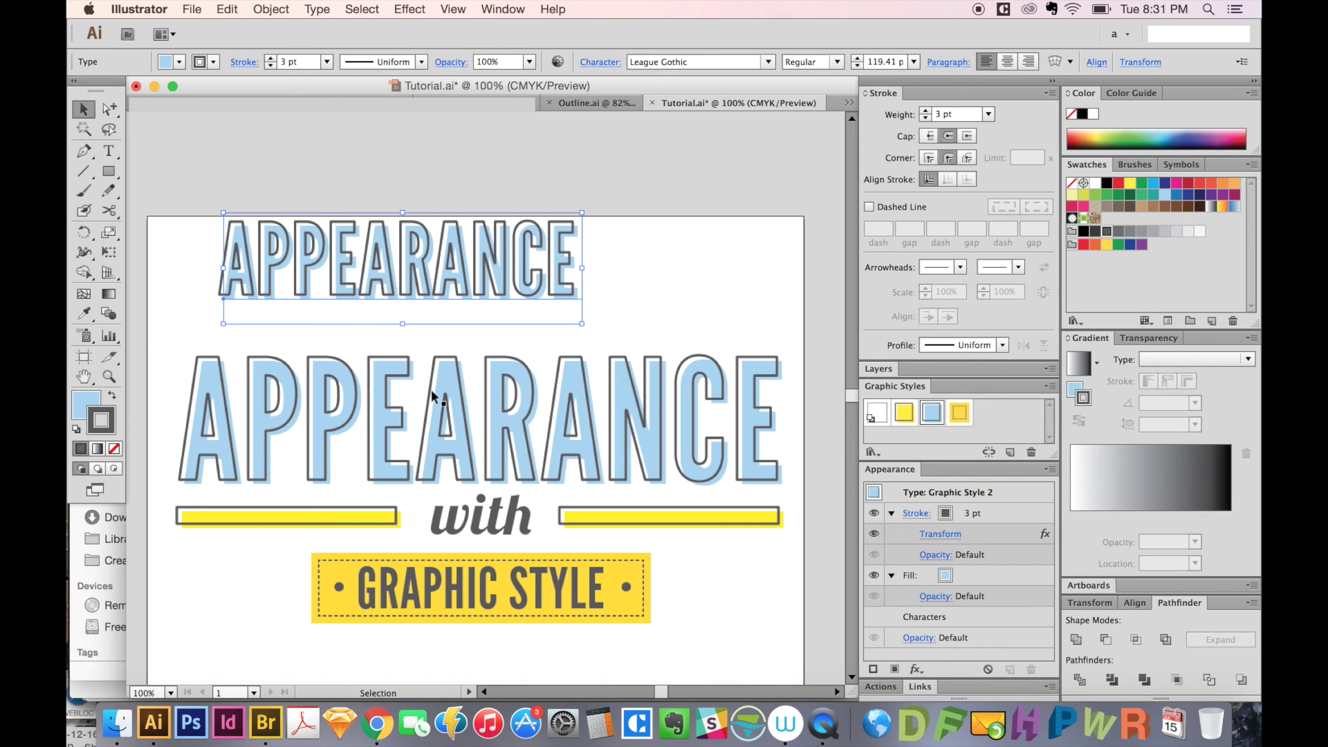
pyautogui.press('super+z')
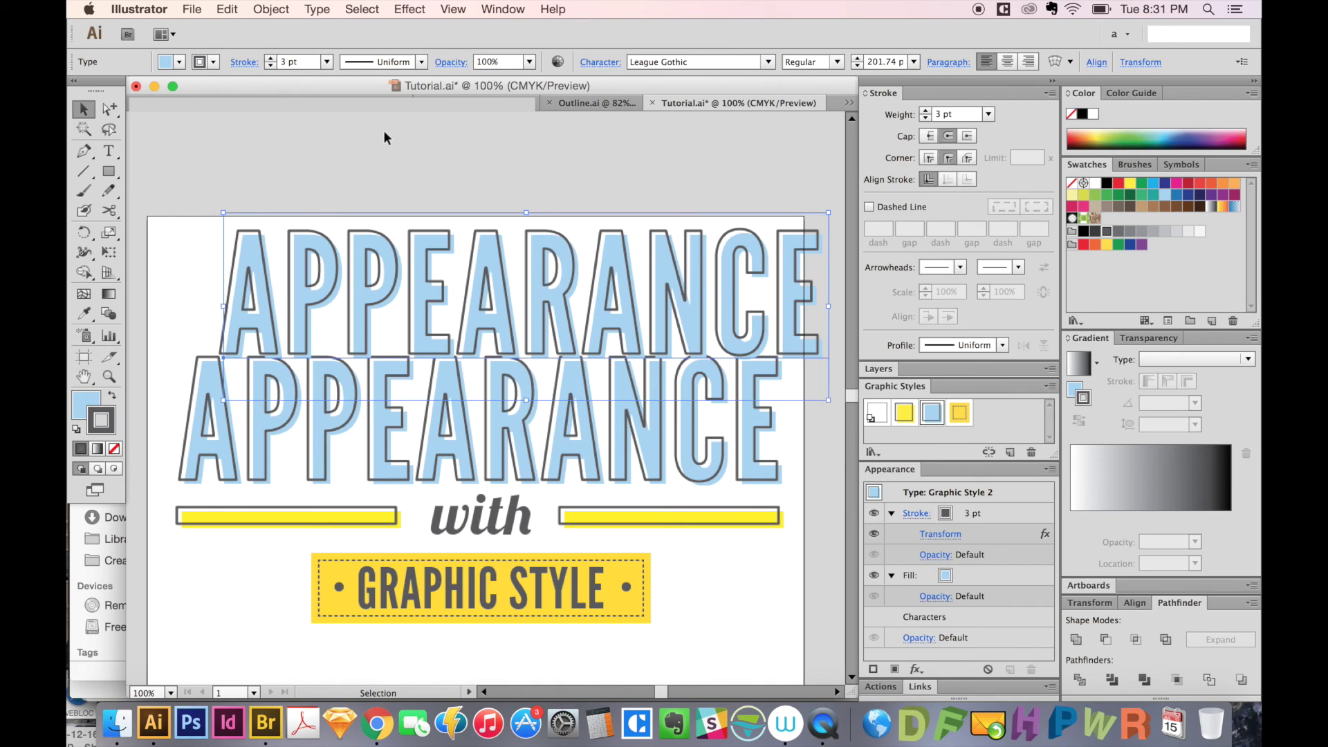
# - Turn on Scale Strokes & Effects in the Scale options, with the uniform scale set to 100%
pyautogui.press('s')
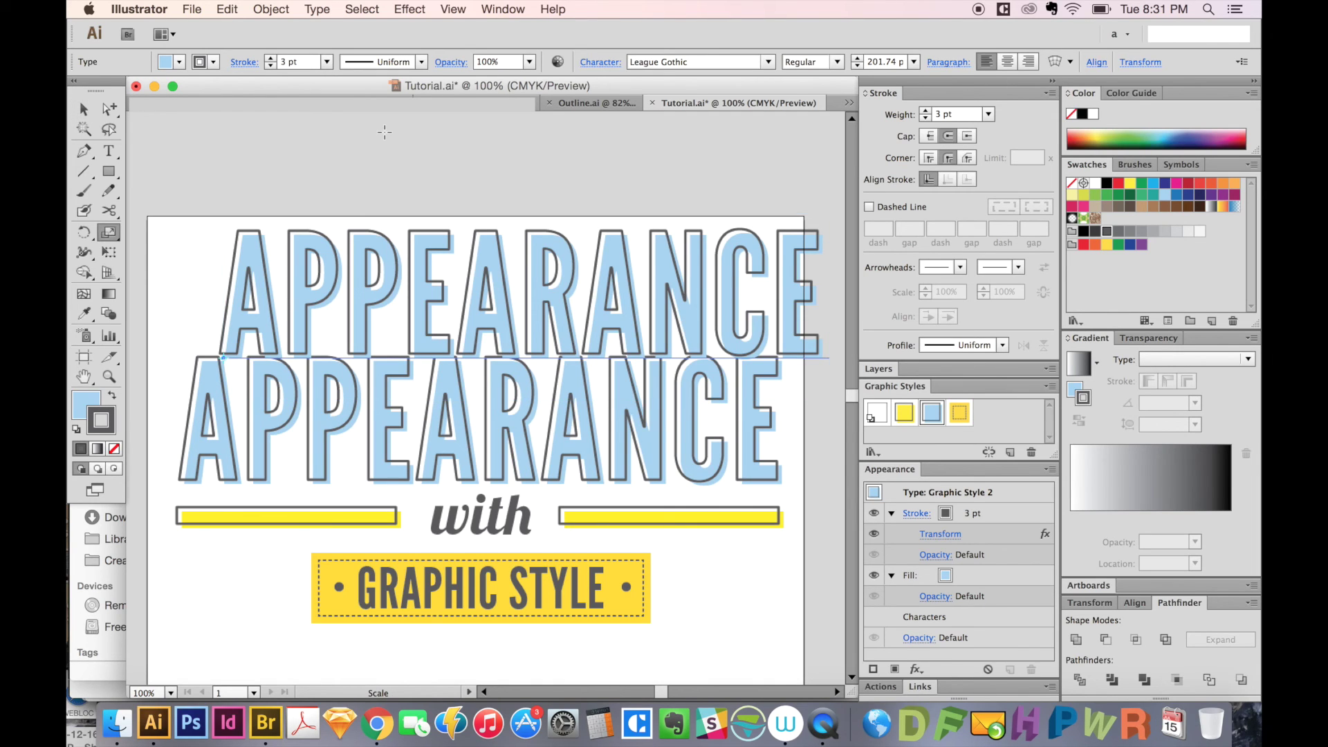
pyautogui.keyDown('alt'); pyautogui.click(385, 131); pyautogui.keyUp('alt')
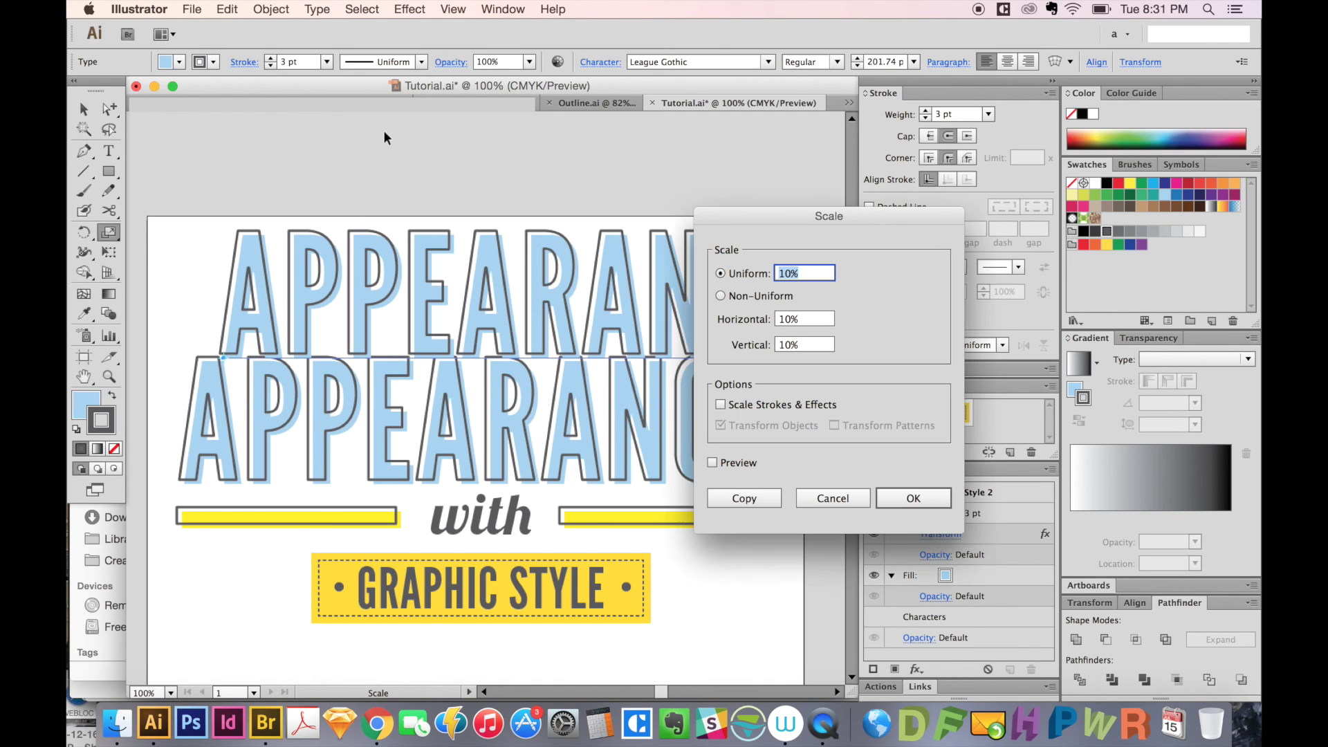
pyautogui.click(722, 405)
pyautogui.click(814, 274)
pyautogui.write('100')
pyautogui.press('Return')
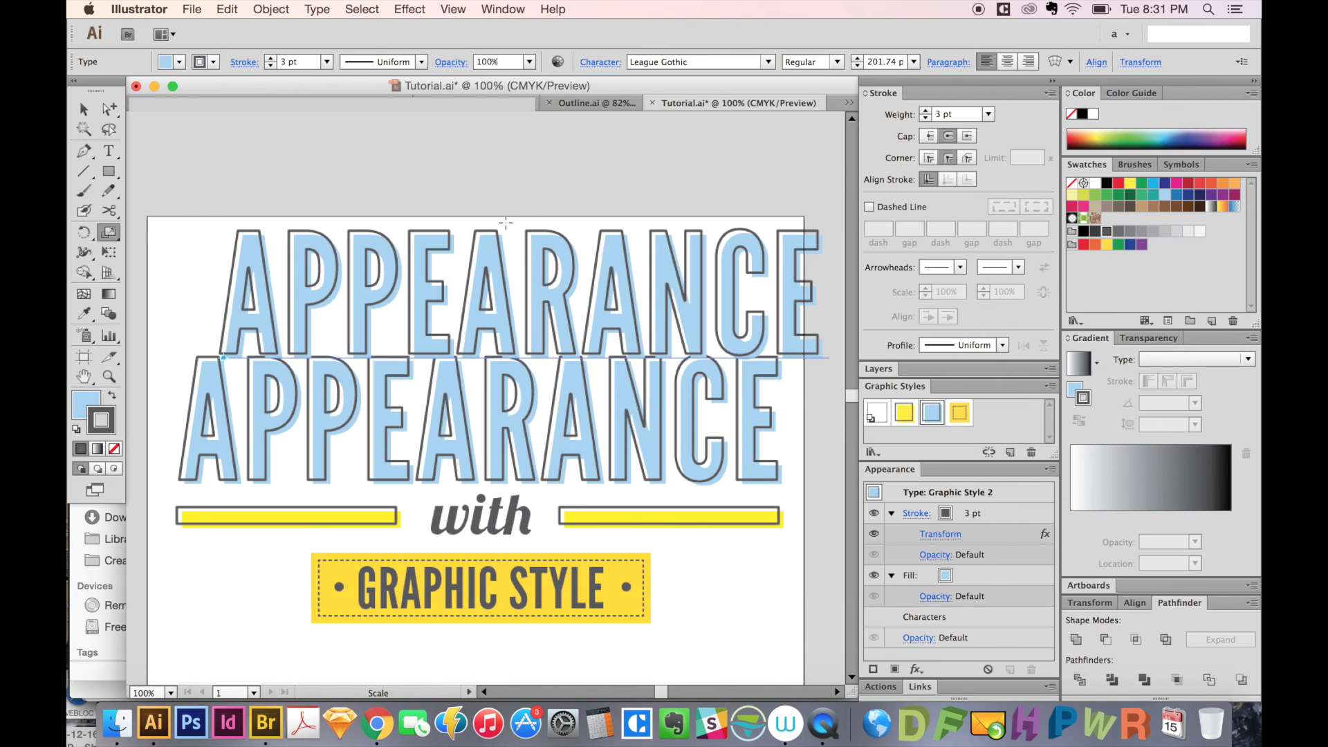
# - Scale the copied APPEARANCE text down proportionally to about 143 pt, together with its stroke and effects
pyautogui.press('v')
pyautogui.moveTo(828, 400); pyautogui.dragTo(652, 344)
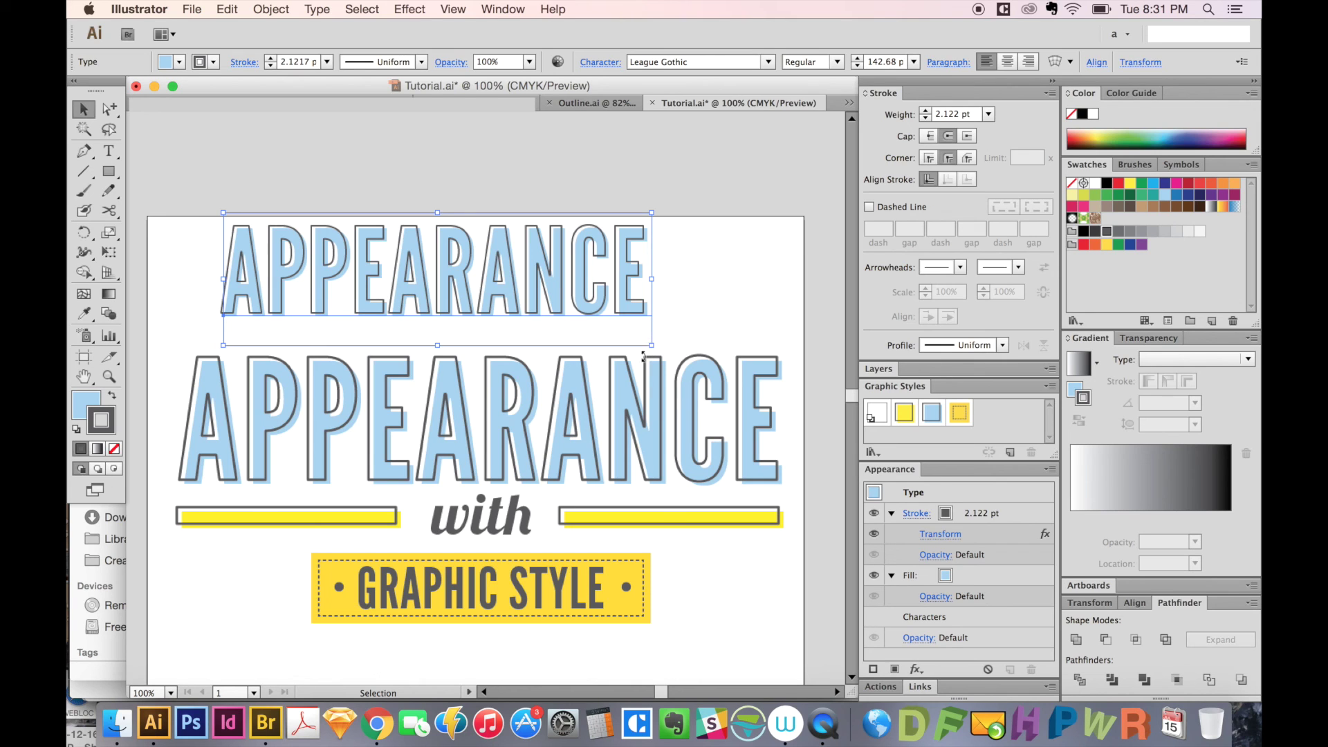
# - Scale the copied APPEARANCE text down proportionally to about 119 pt and save its appearance as a new graphic style
pyautogui.moveTo(651, 344); pyautogui.dragTo(583, 310)
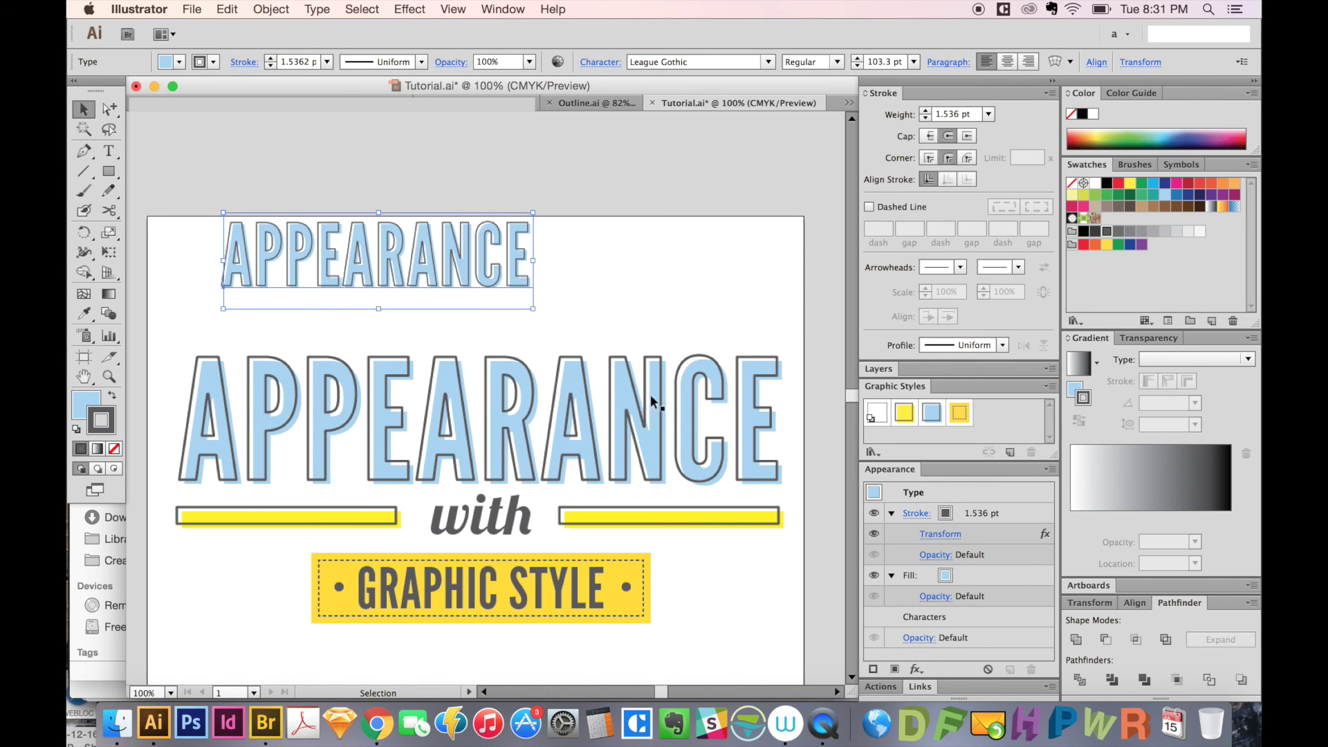
pyautogui.moveTo(532, 308)
pyautogui.mouseDown()
pyautogui.moveTo(542, 332)
pyautogui.moveTo(578, 322)
pyautogui.mouseUp()
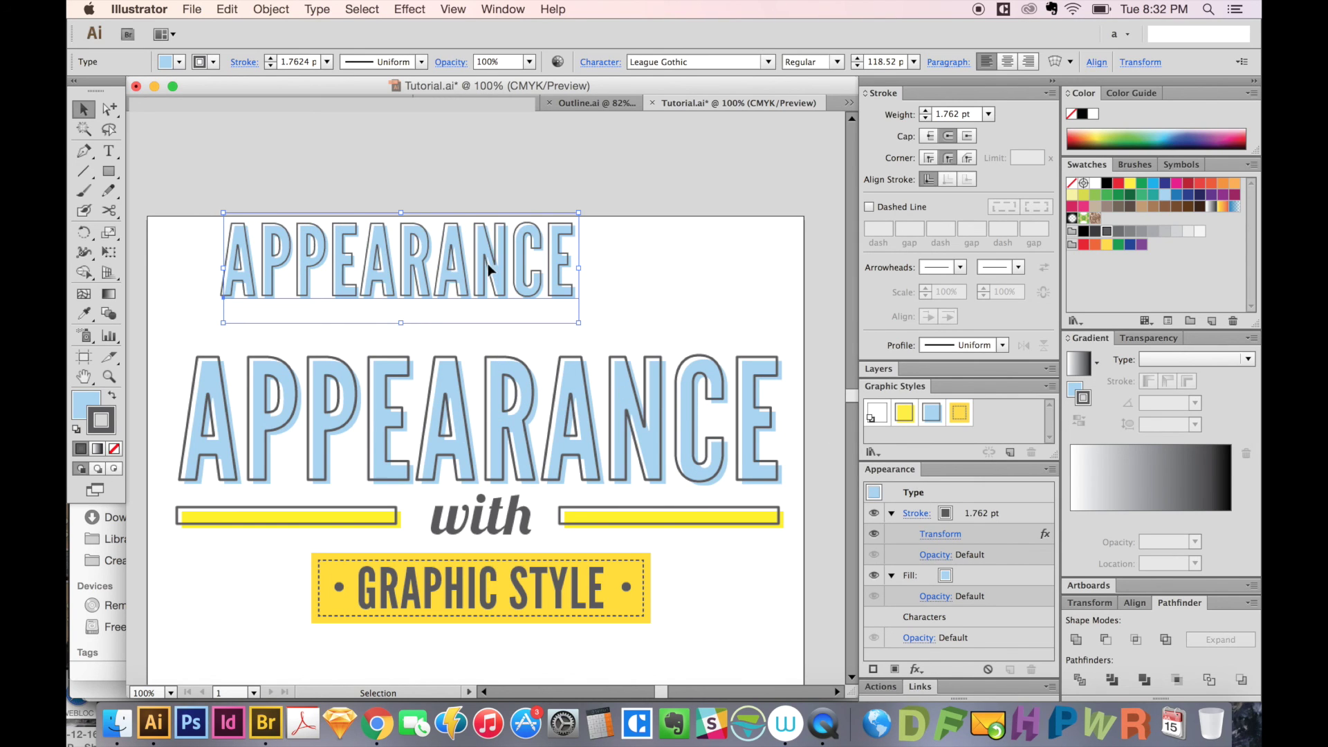
pyautogui.click(882, 495)
pyautogui.moveTo(971, 434); pyautogui.dragTo(969, 433)
# - Try the new light blue graphic style on the large APPEARANCE heading and the yellow bar right of "with", and undo both applications
pyautogui.click(650, 426)
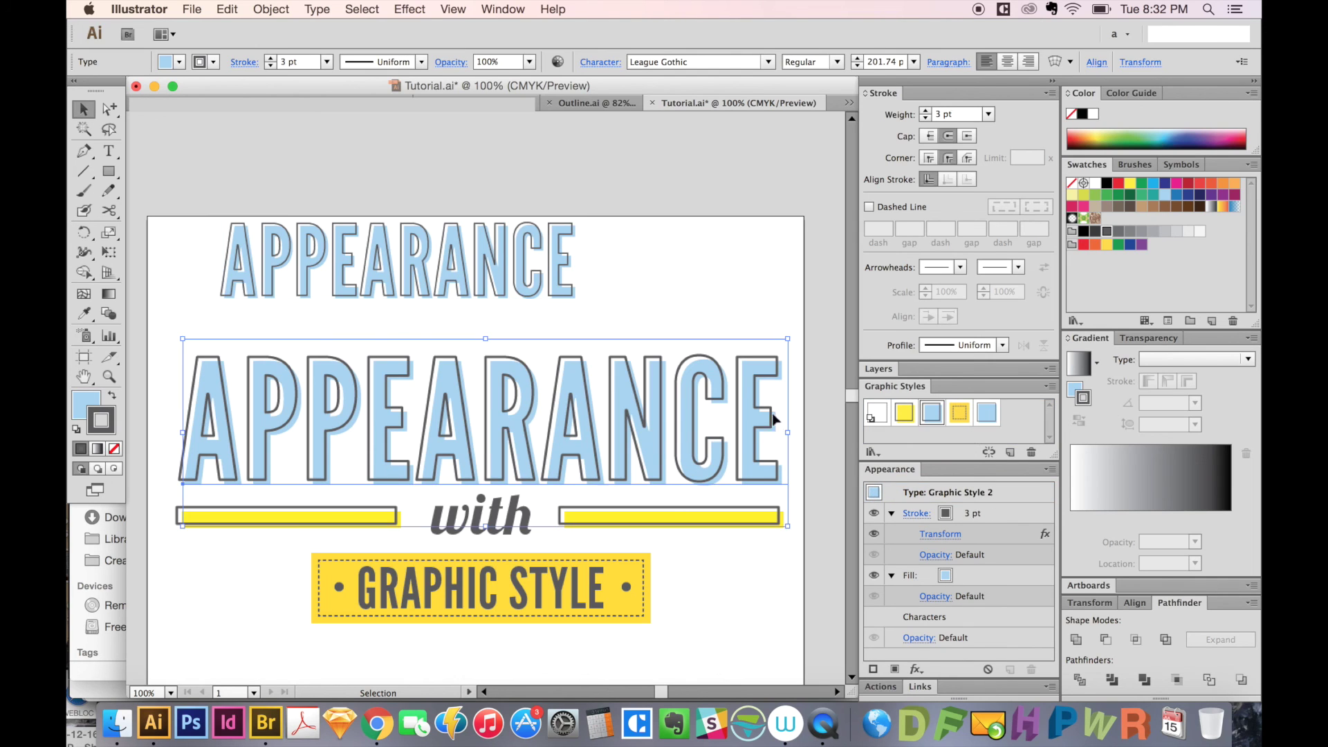
pyautogui.click(985, 422)
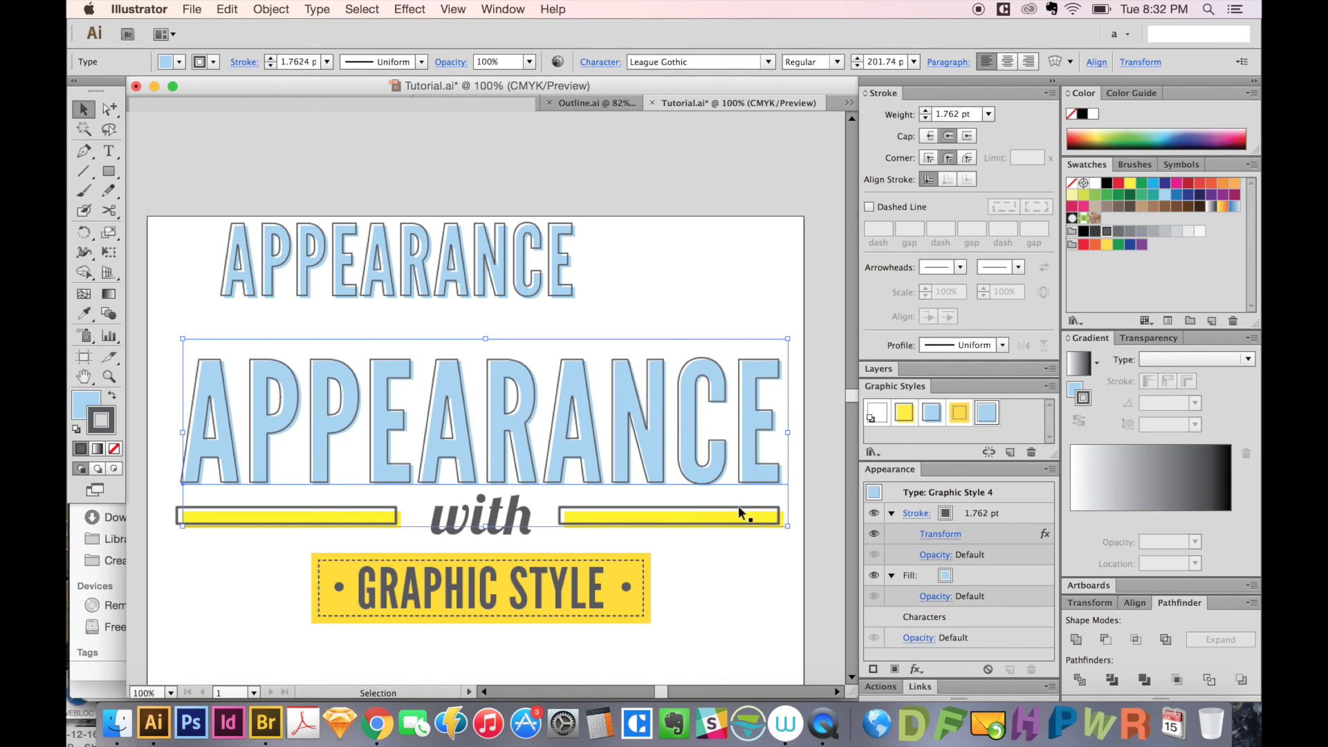
pyautogui.click(740, 513)
pyautogui.click(988, 428)
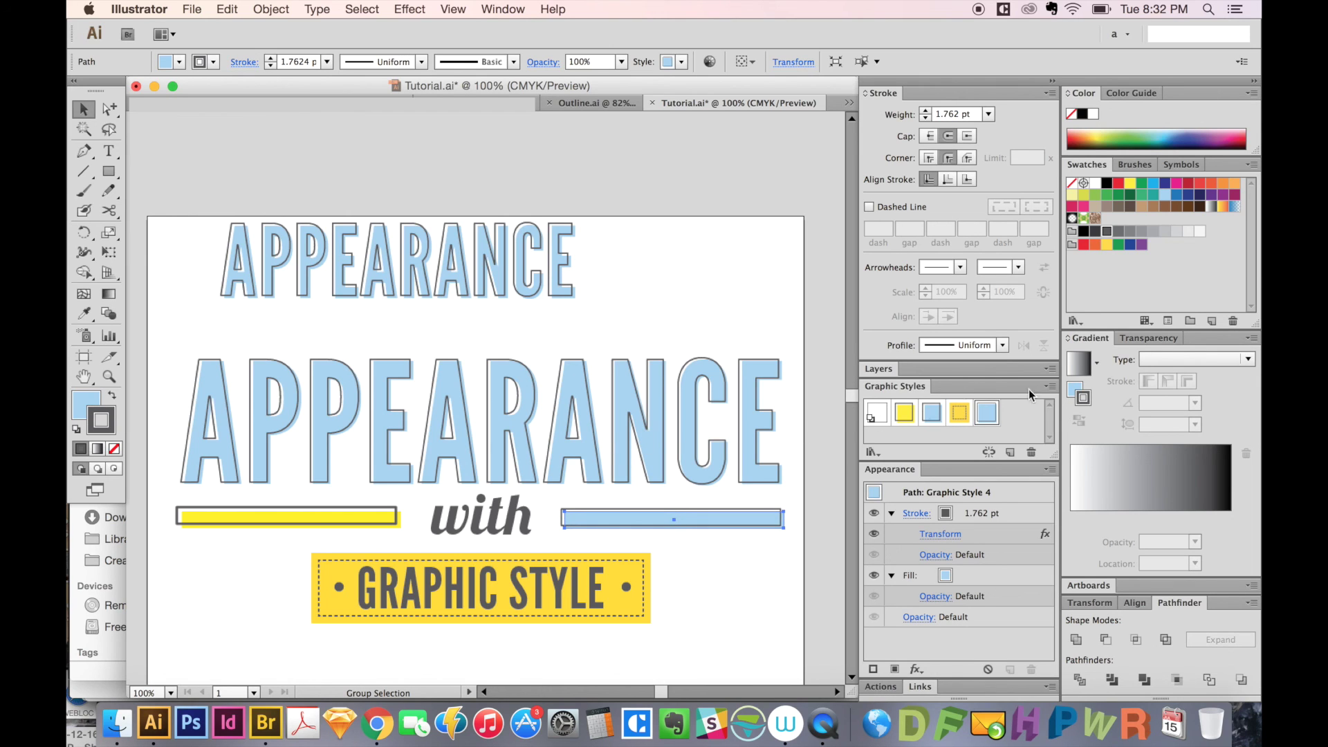
pyautogui.press('super+z')
pyautogui.press('super+z')
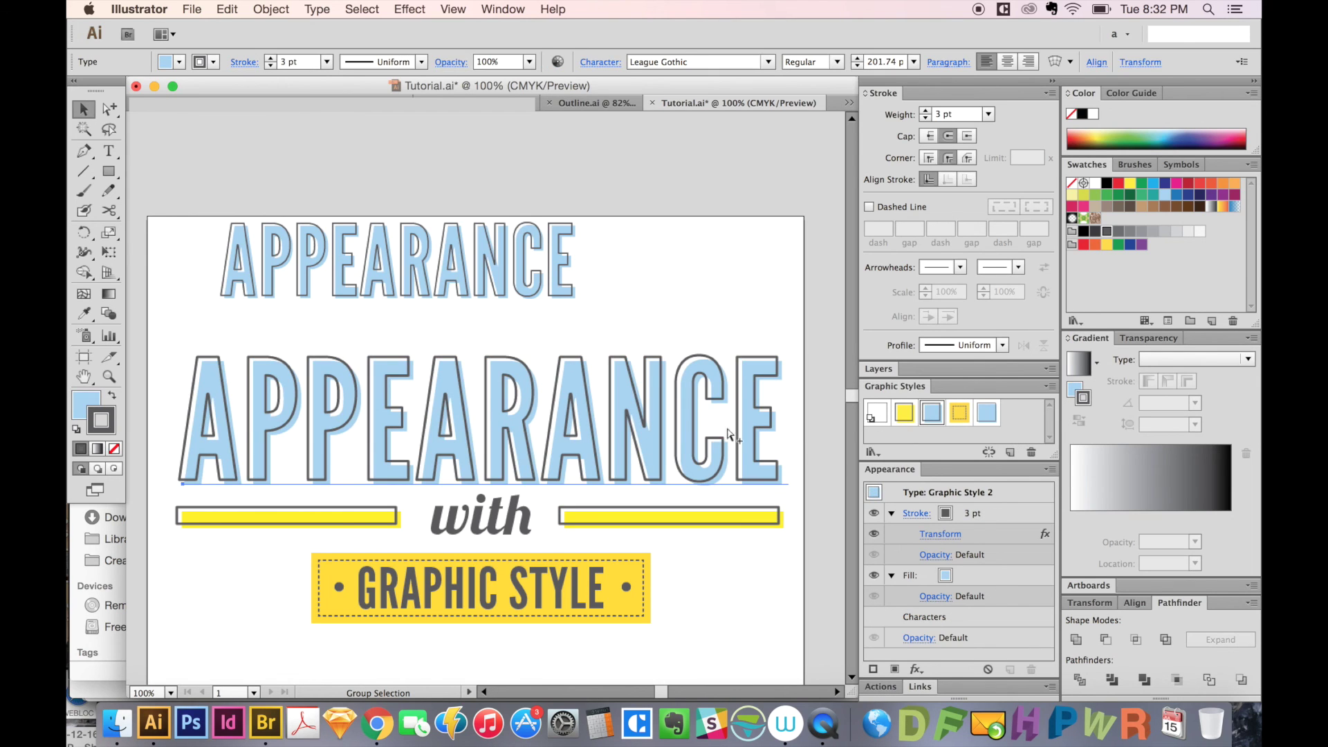